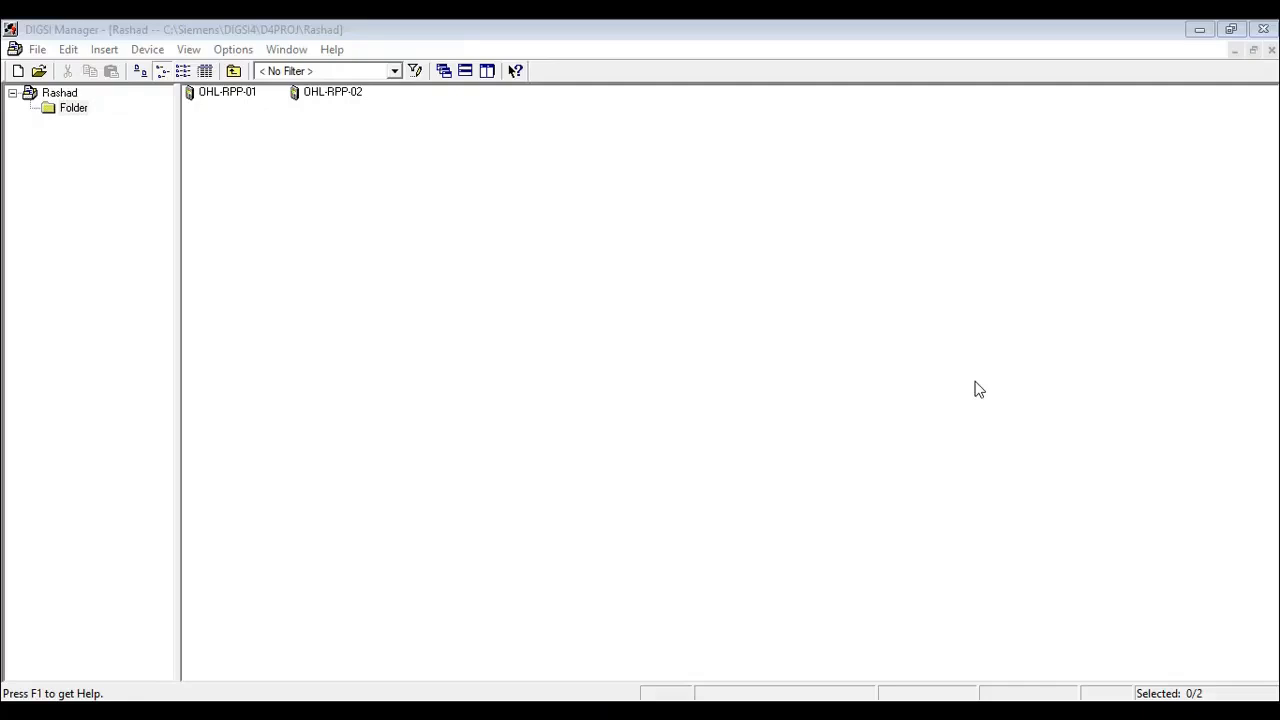
- Look through the project root, its Folder and the two devices OHL-RPP-01 and OHL-RPP-02
click(805, 287)
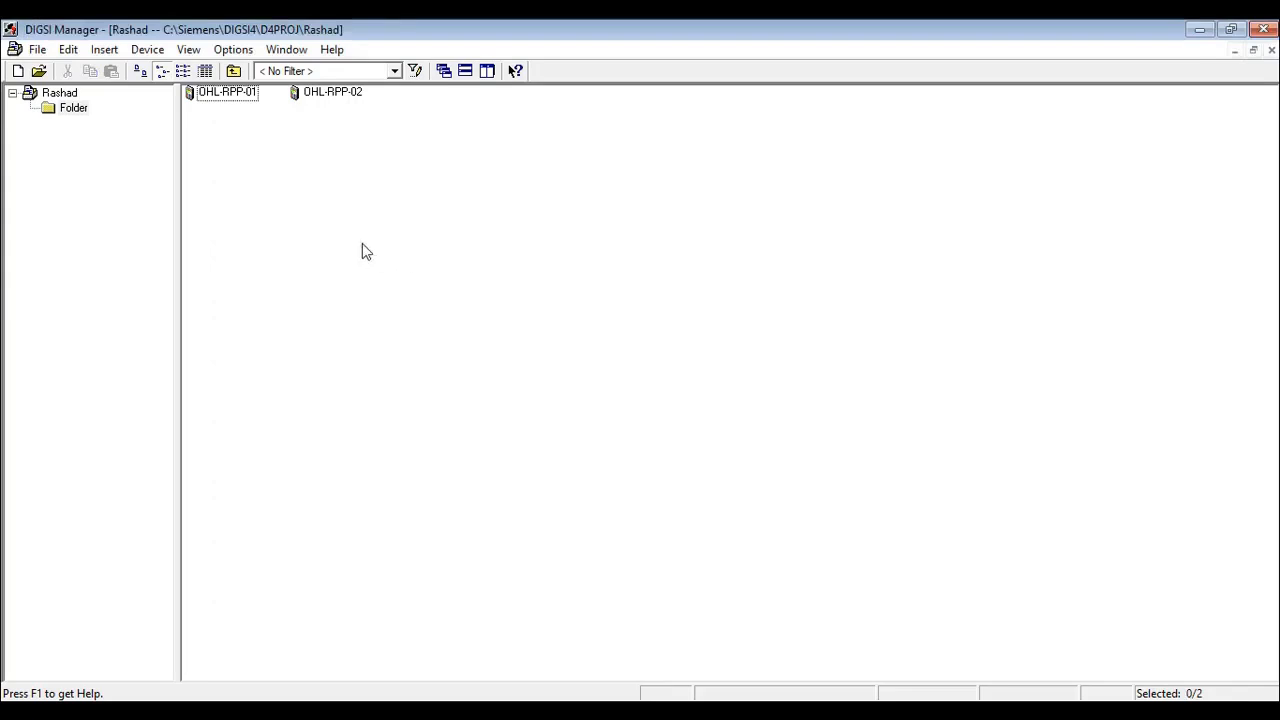
click(66, 96)
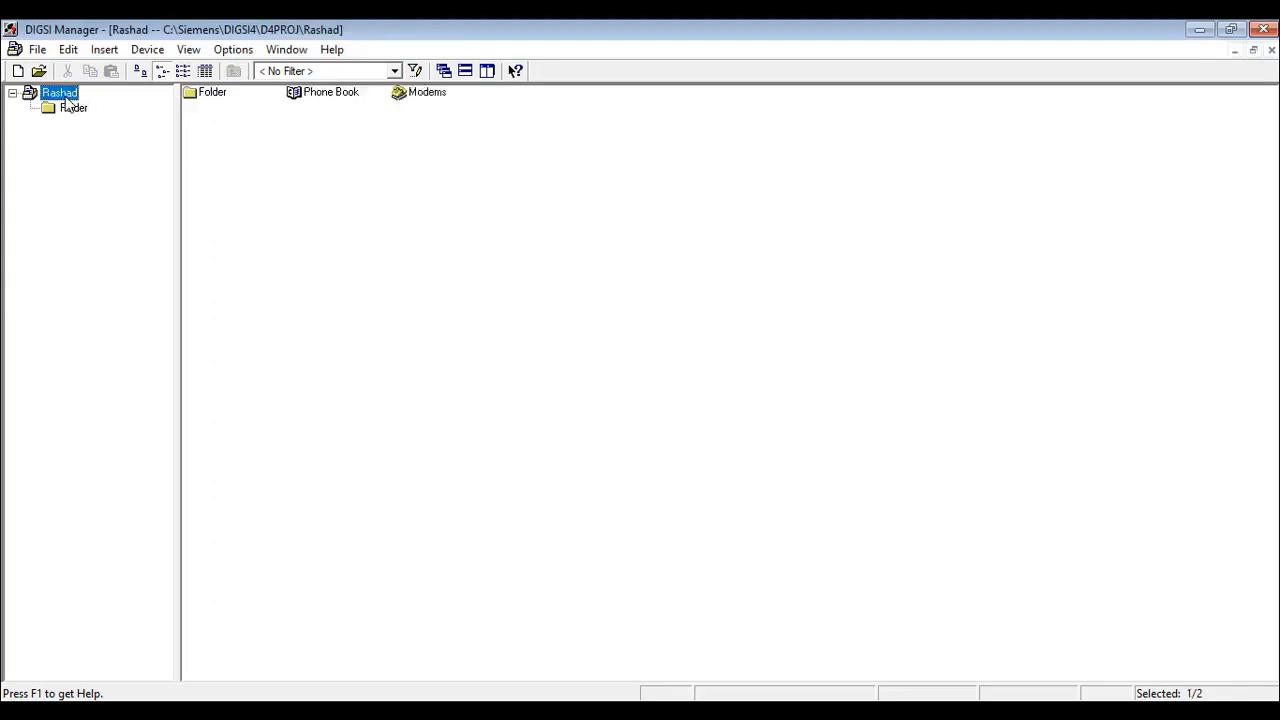
click(70, 108)
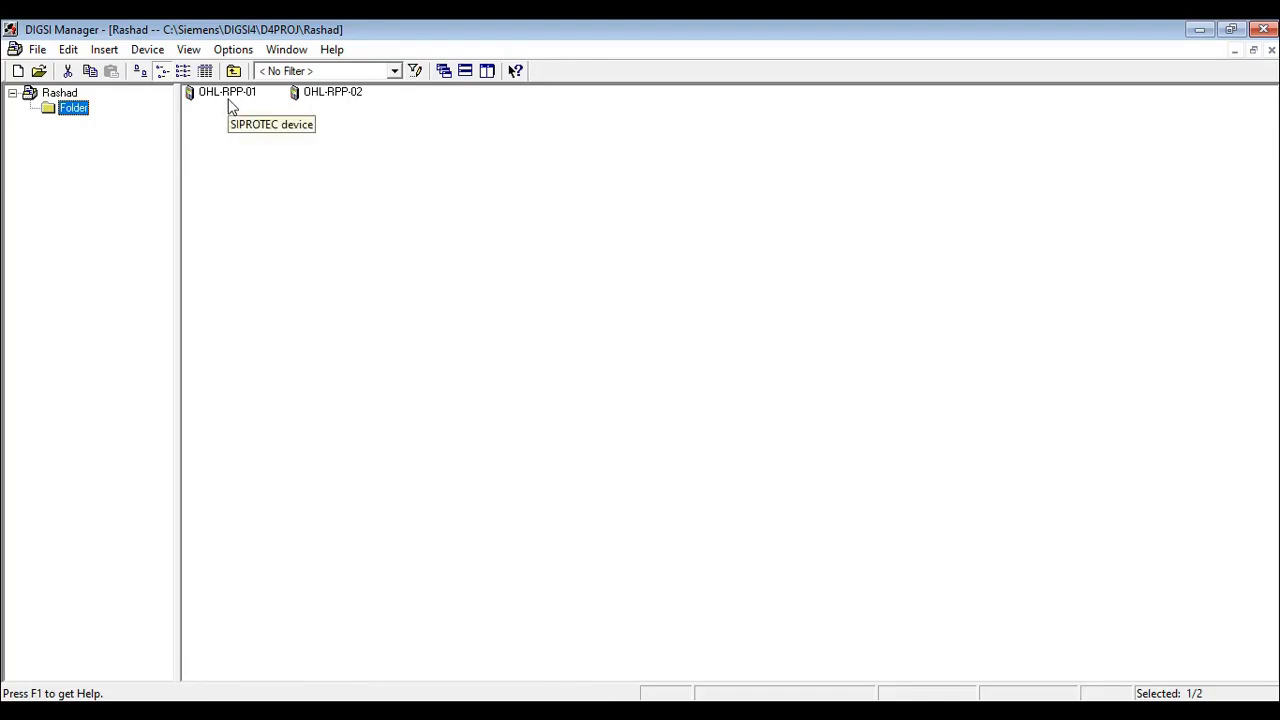
click(230, 100)
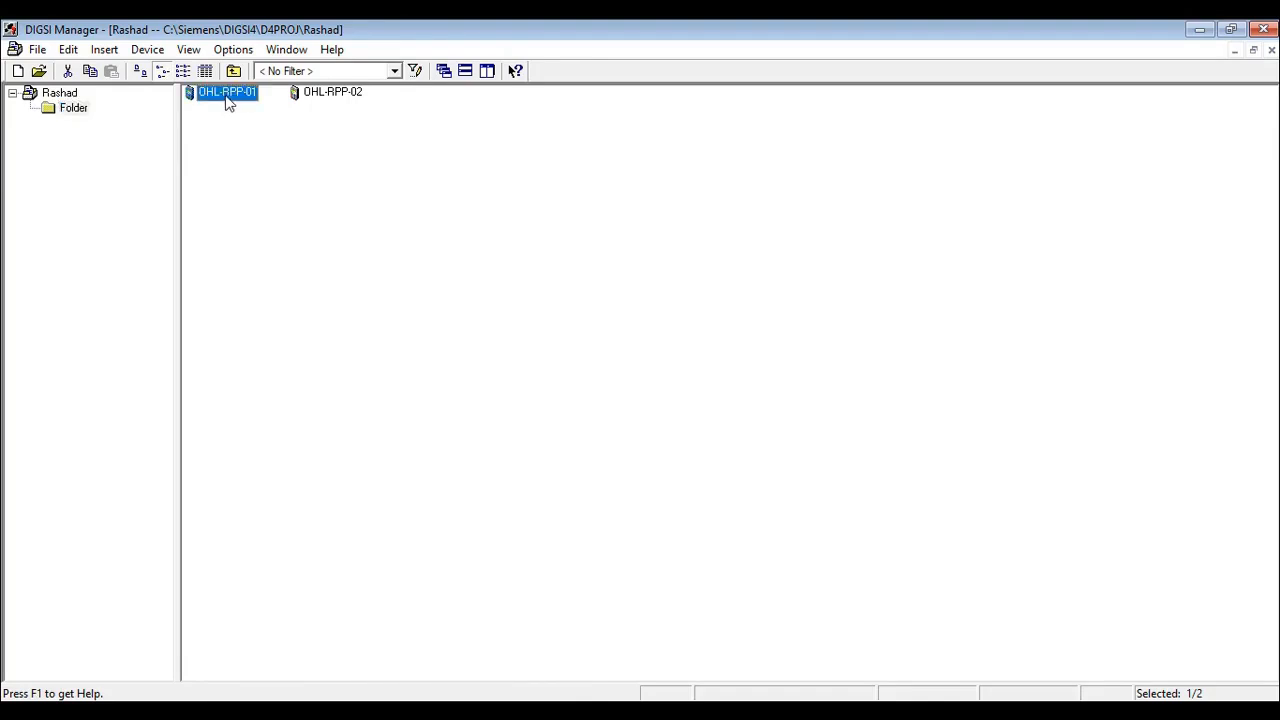
click(318, 103)
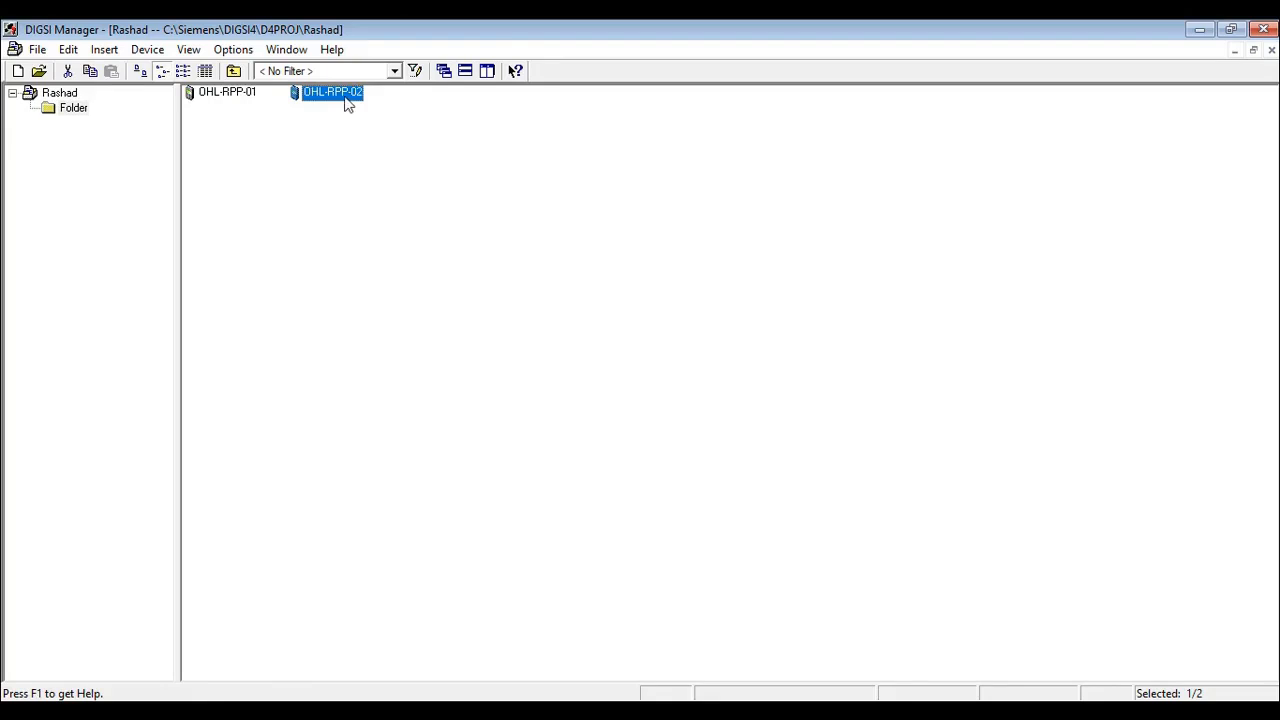
click(307, 141)
- Open the device OHL-RPP-01 in offline mode and close the Report window
double_click(215, 95)
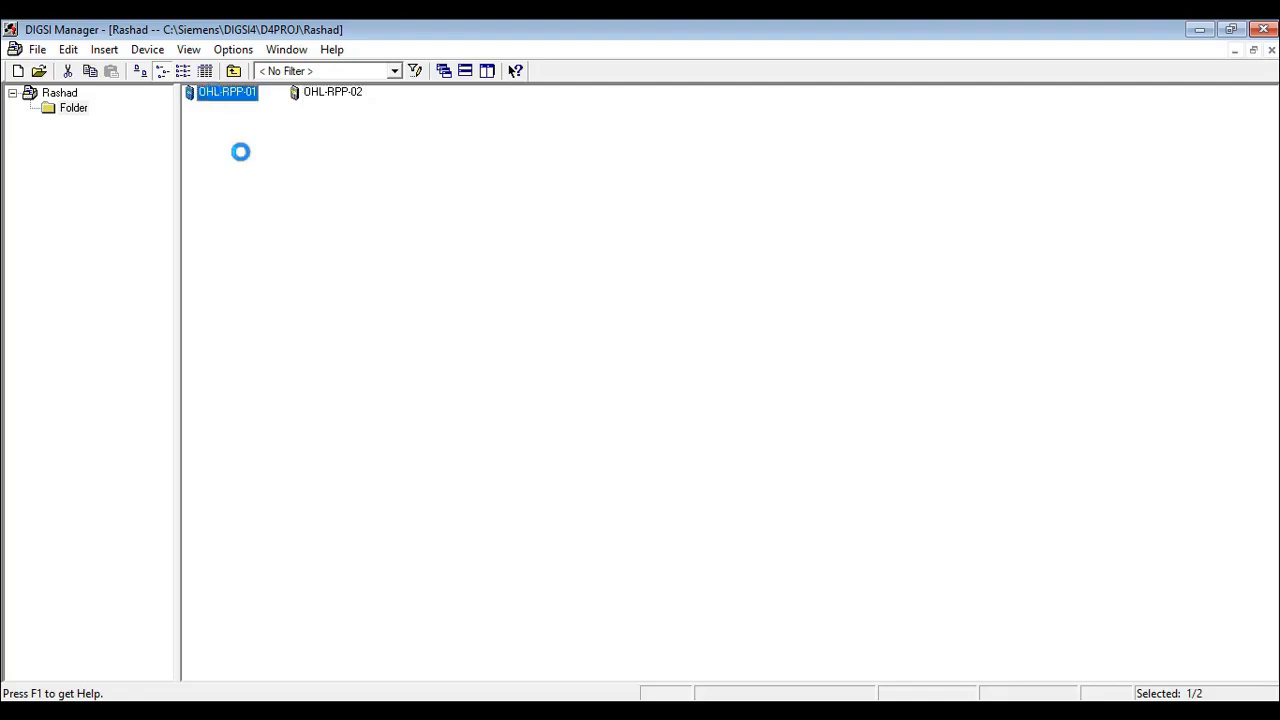
click(433, 513)
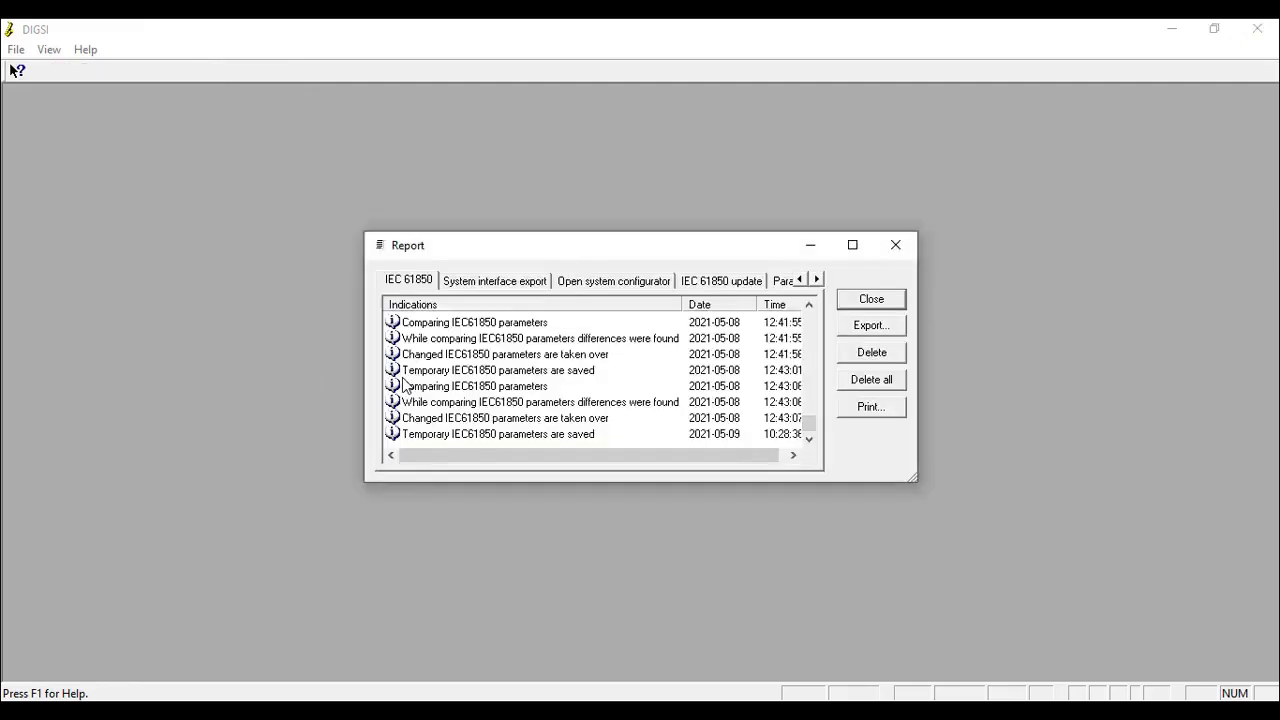
click(885, 301)
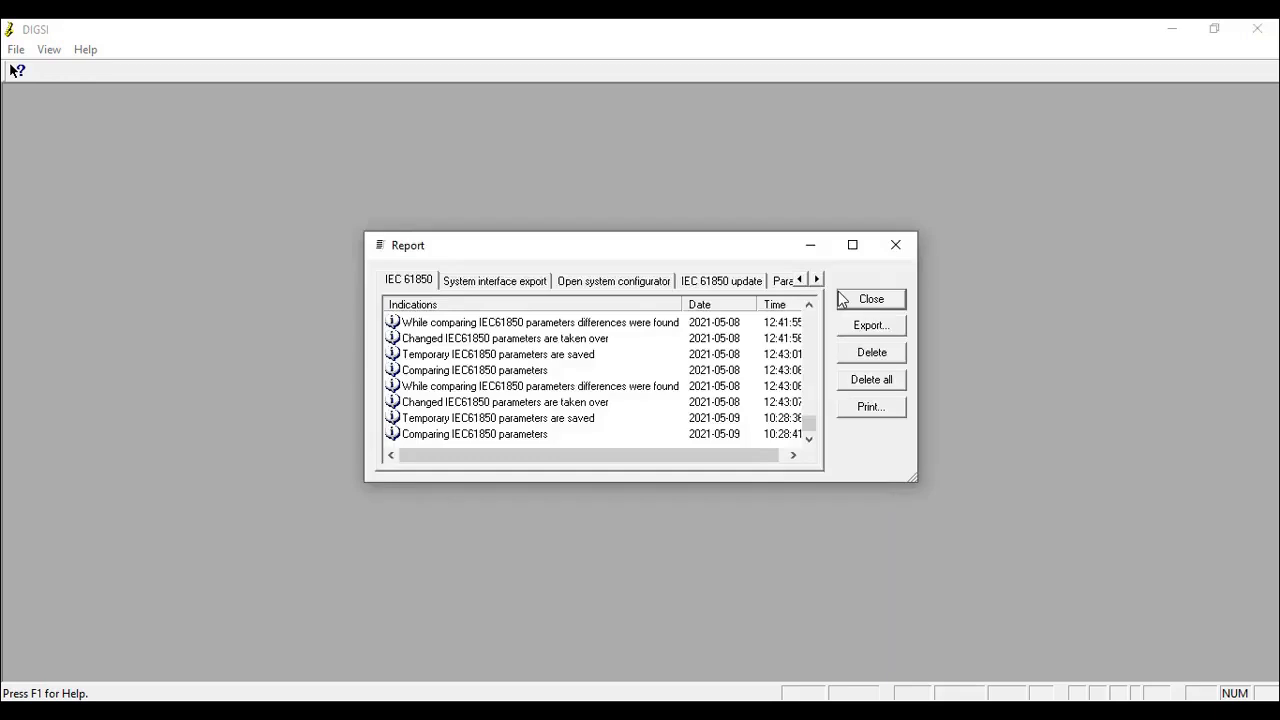
click(848, 297)
click(850, 300)
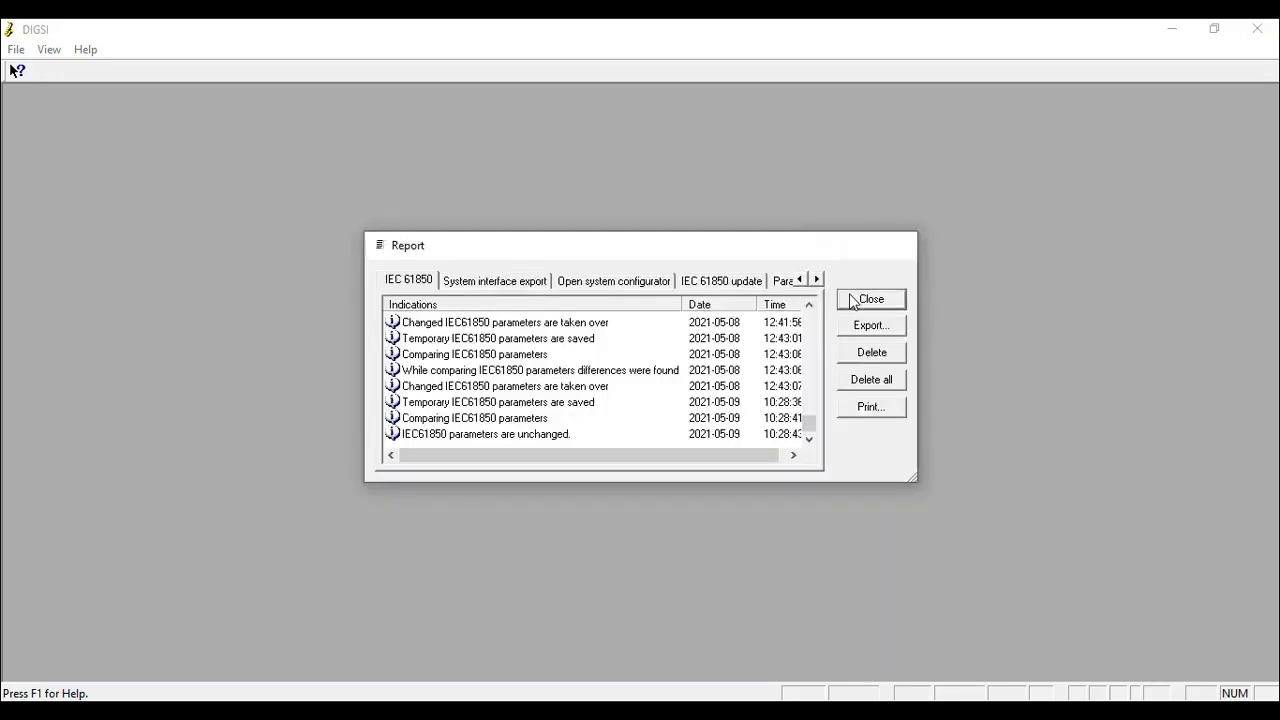
double_click(700, 229)
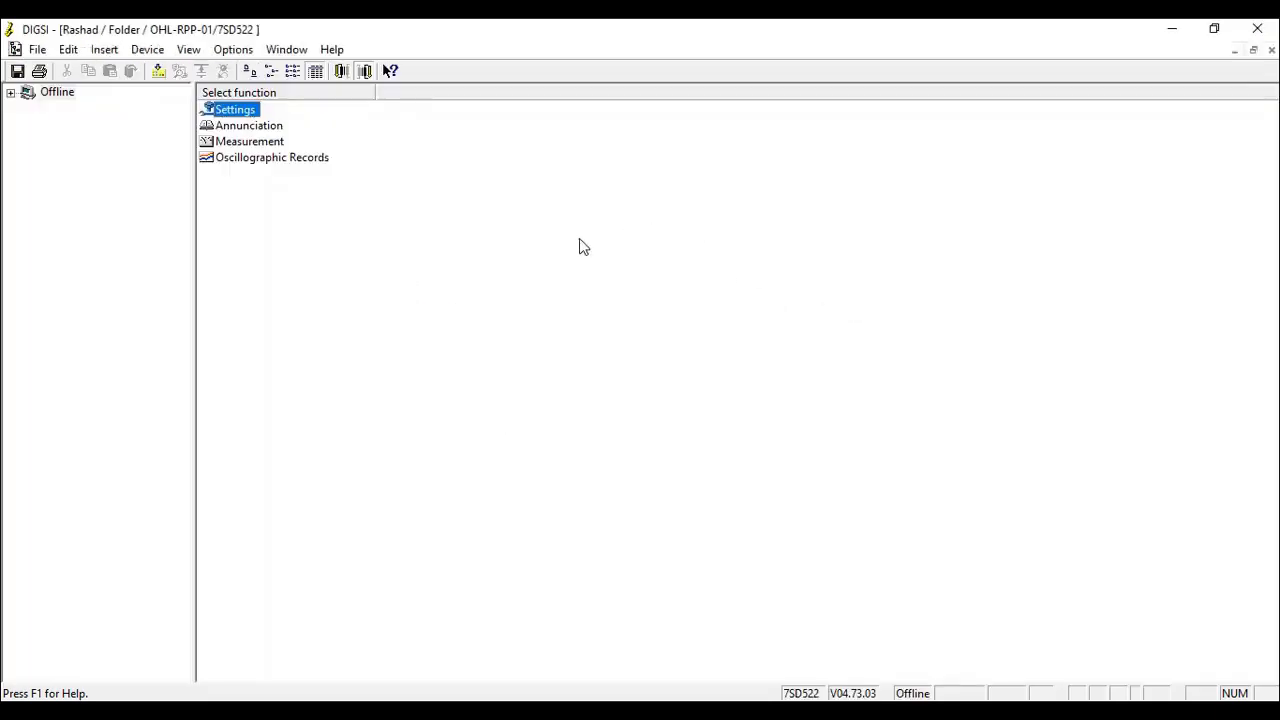
- Open the device Settings and examine the functional scope in Device Configuration
double_click(237, 110)
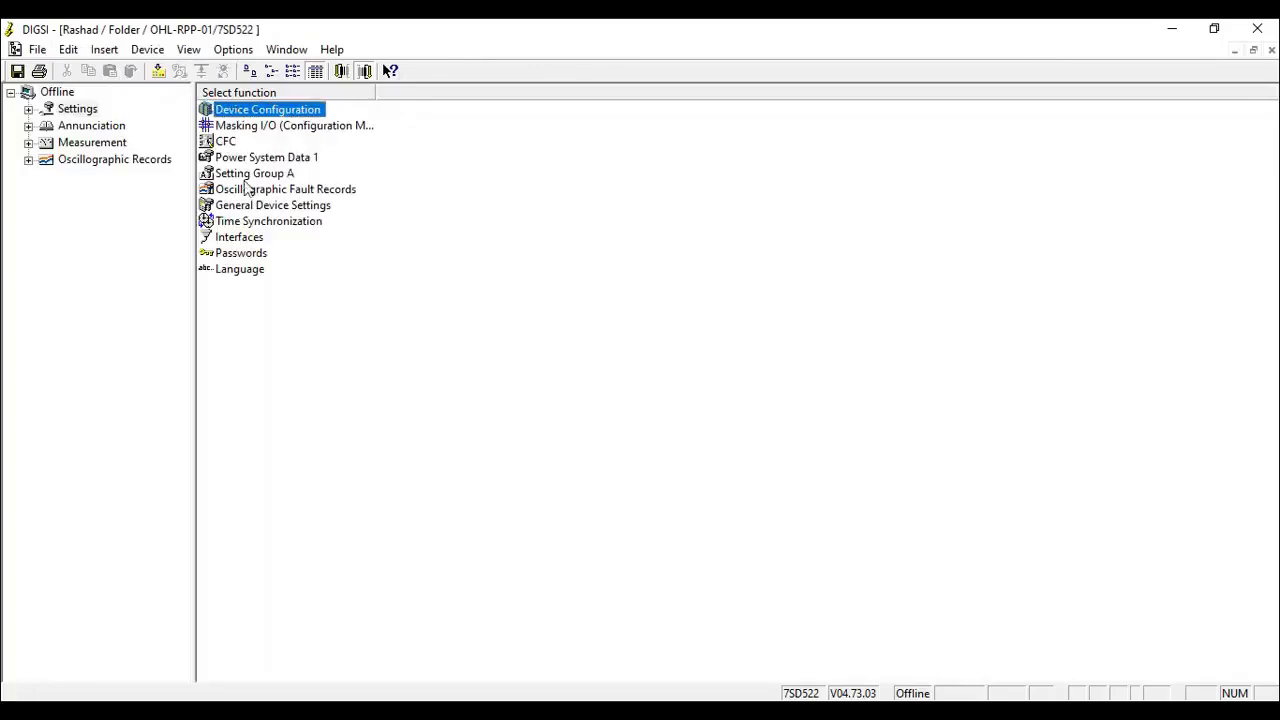
click(255, 130)
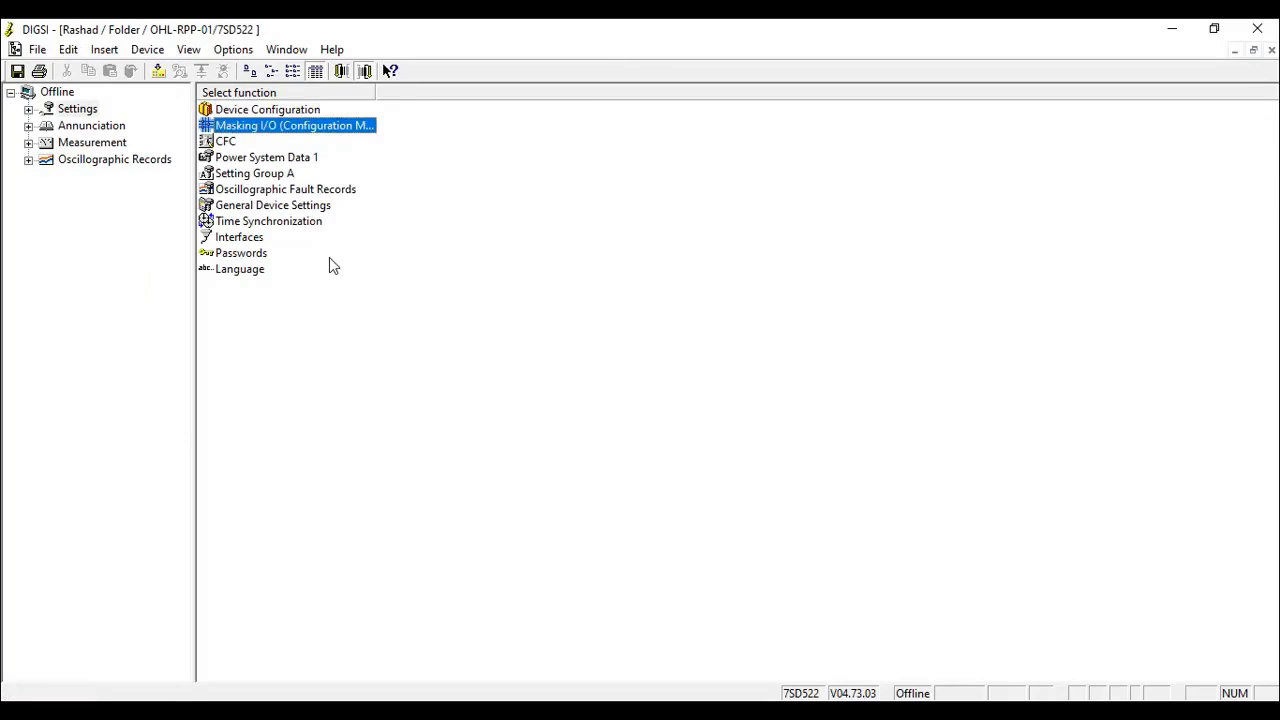
double_click(290, 112)
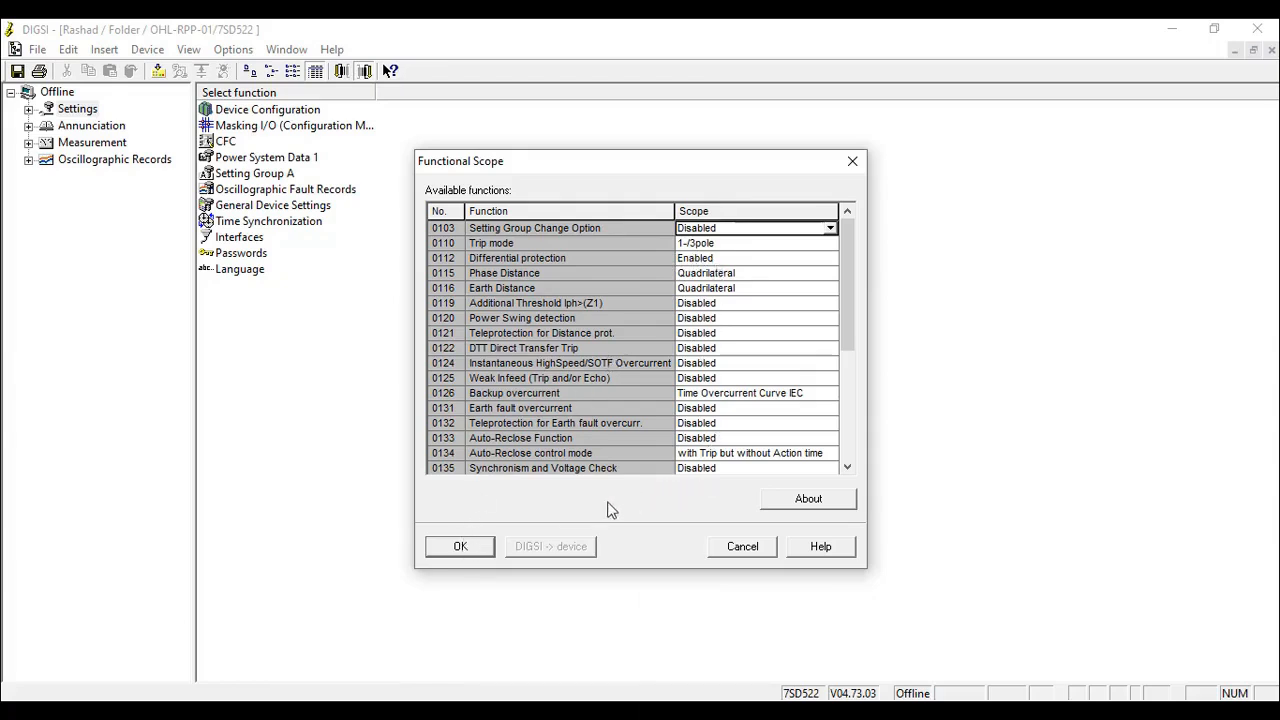
click(460, 548)
- Open the Masking I/O configuration matrix with the Long text column and the Diff. Prot group expanded
double_click(242, 127)
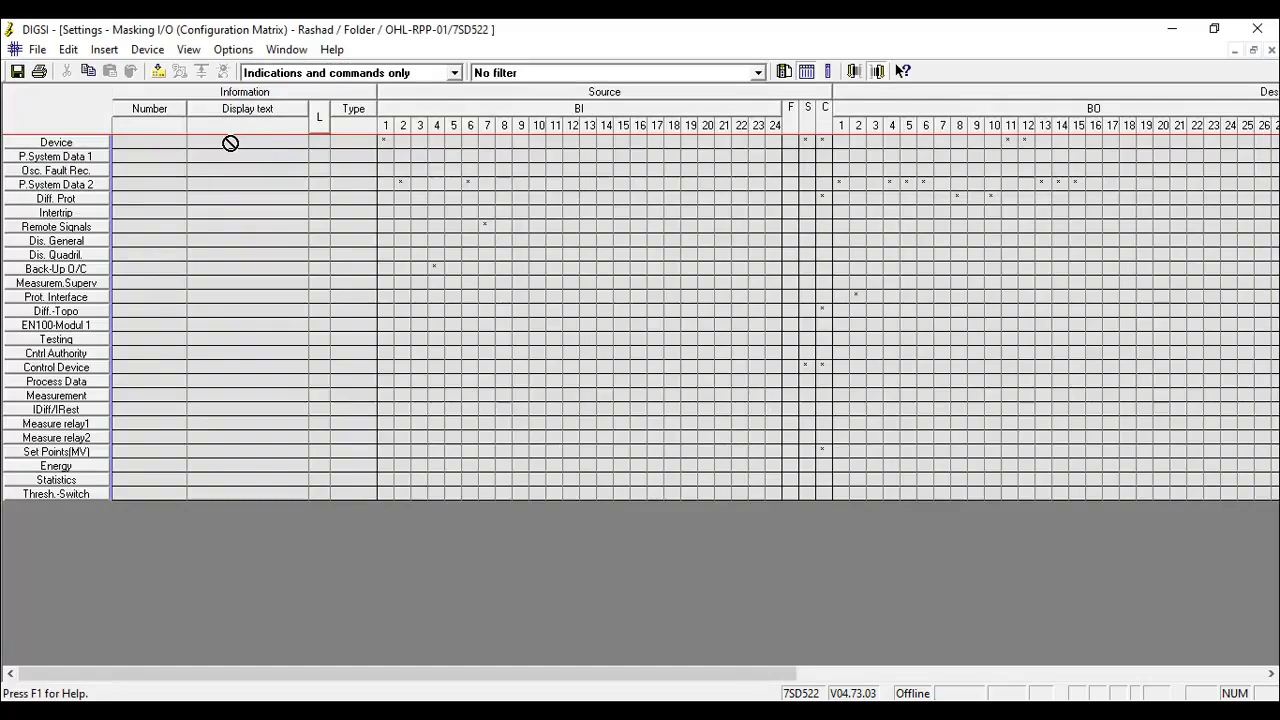
click(318, 115)
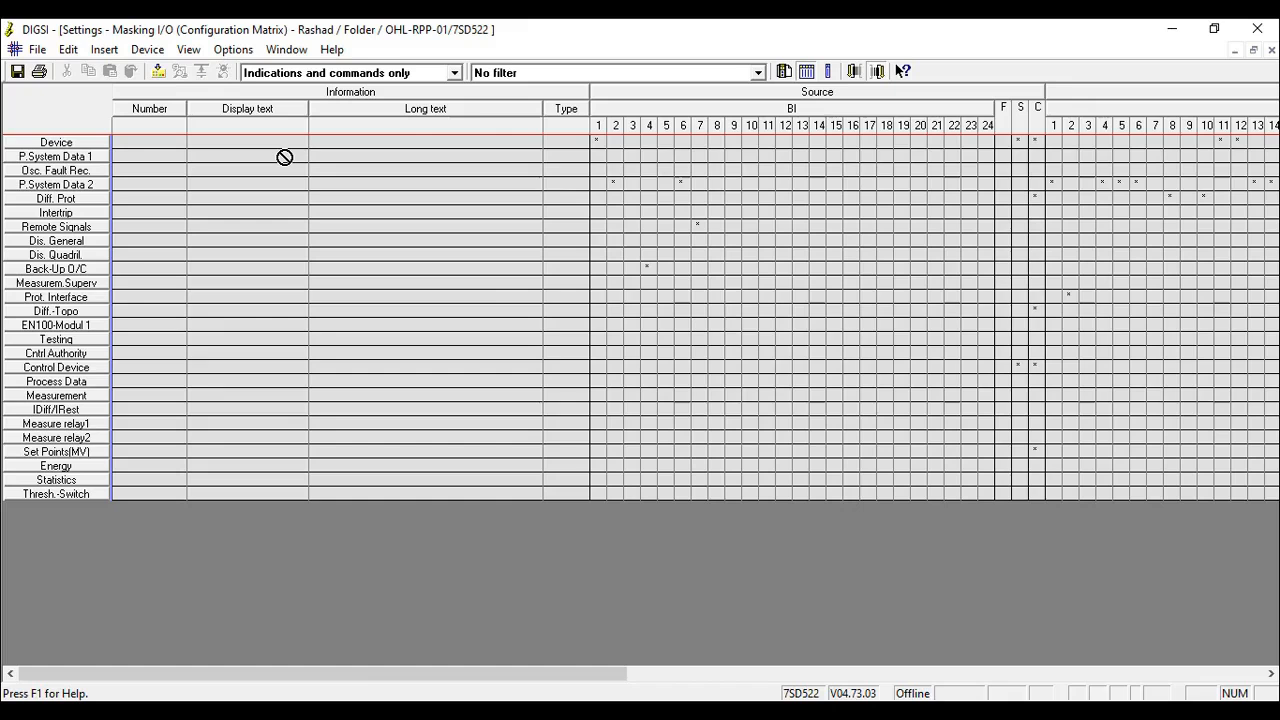
double_click(84, 199)
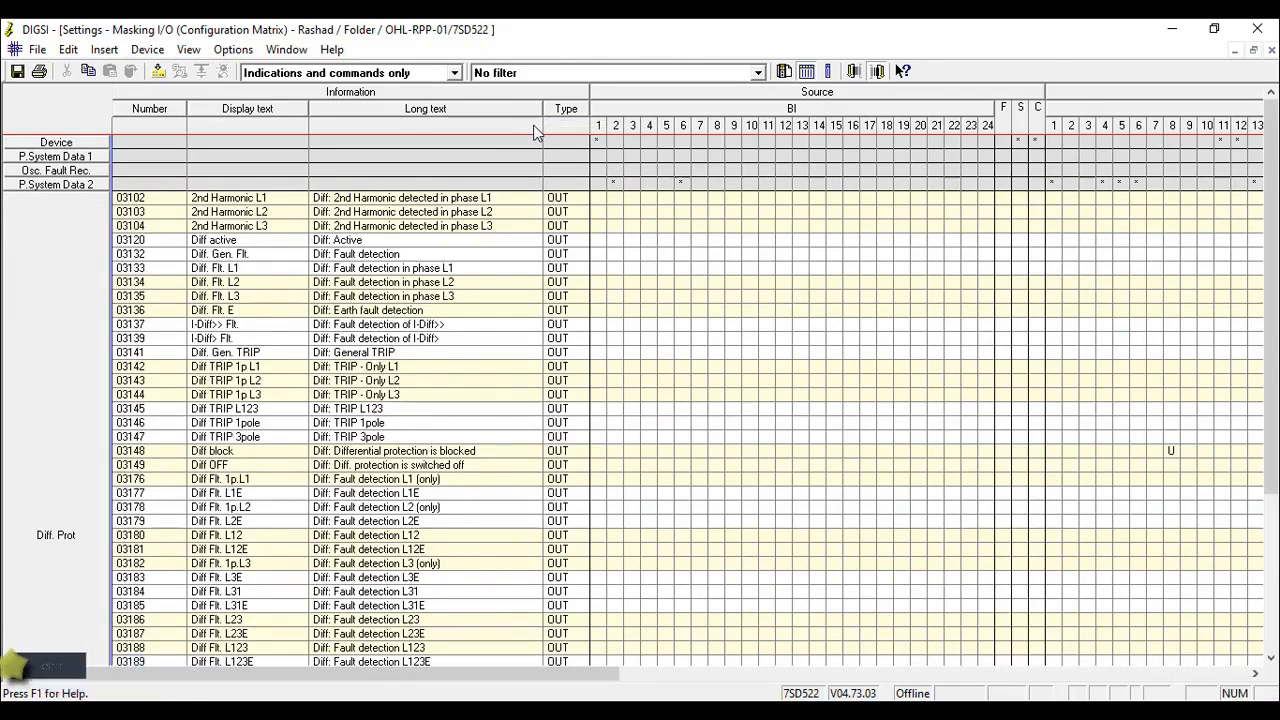
click(1052, 673)
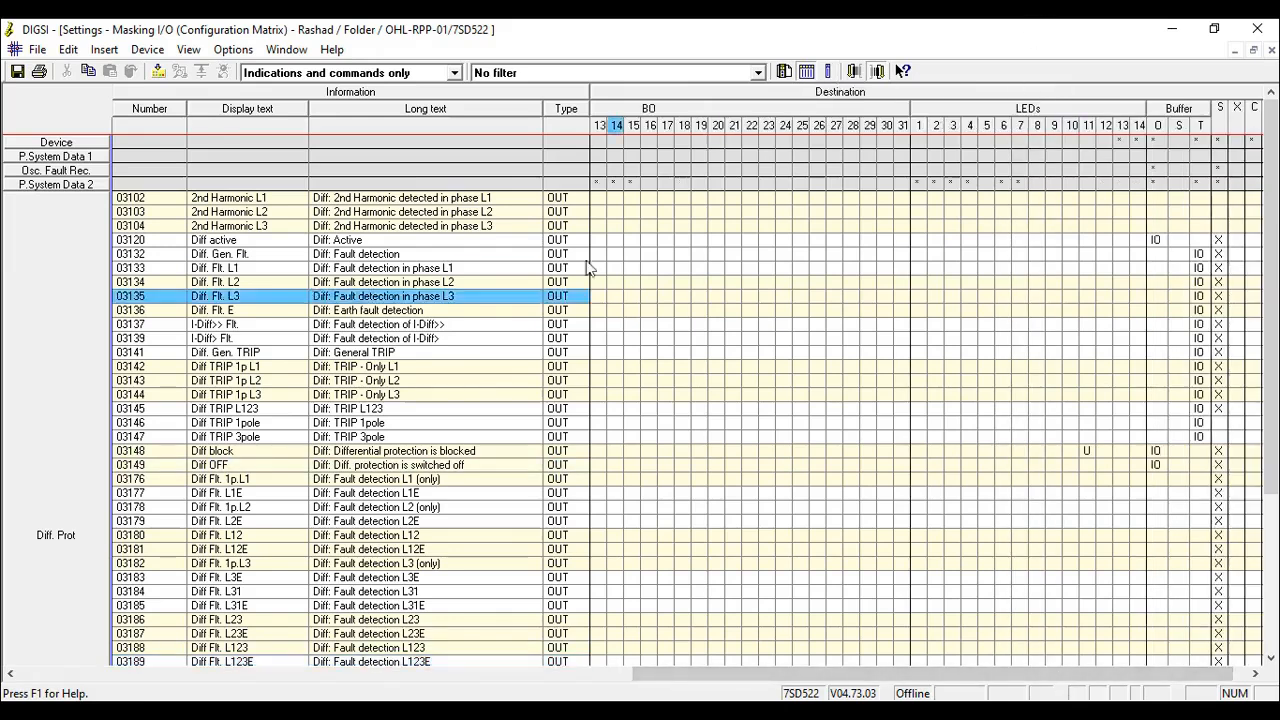
click(411, 674)
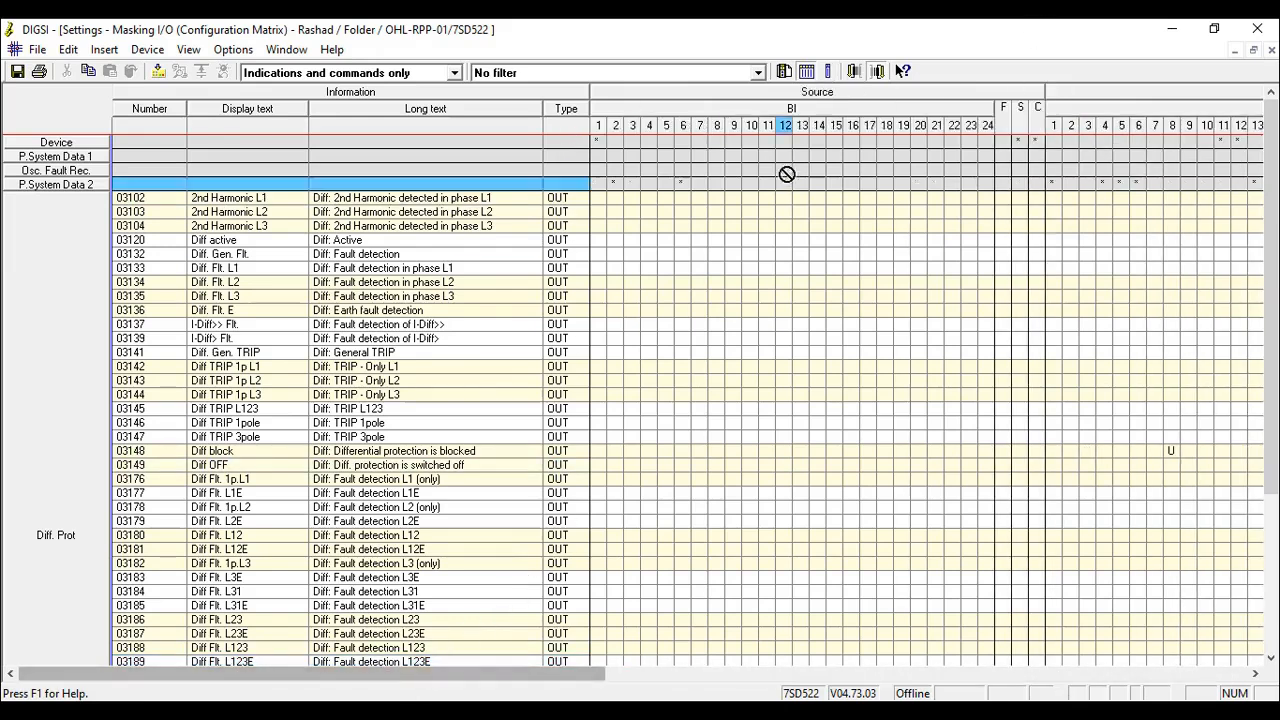
- Collapse the matrix's BI, BO and LEDs columns, keeping the Diff. Prot group expanded
double_click(774, 110)
double_click(773, 110)
double_click(774, 112)
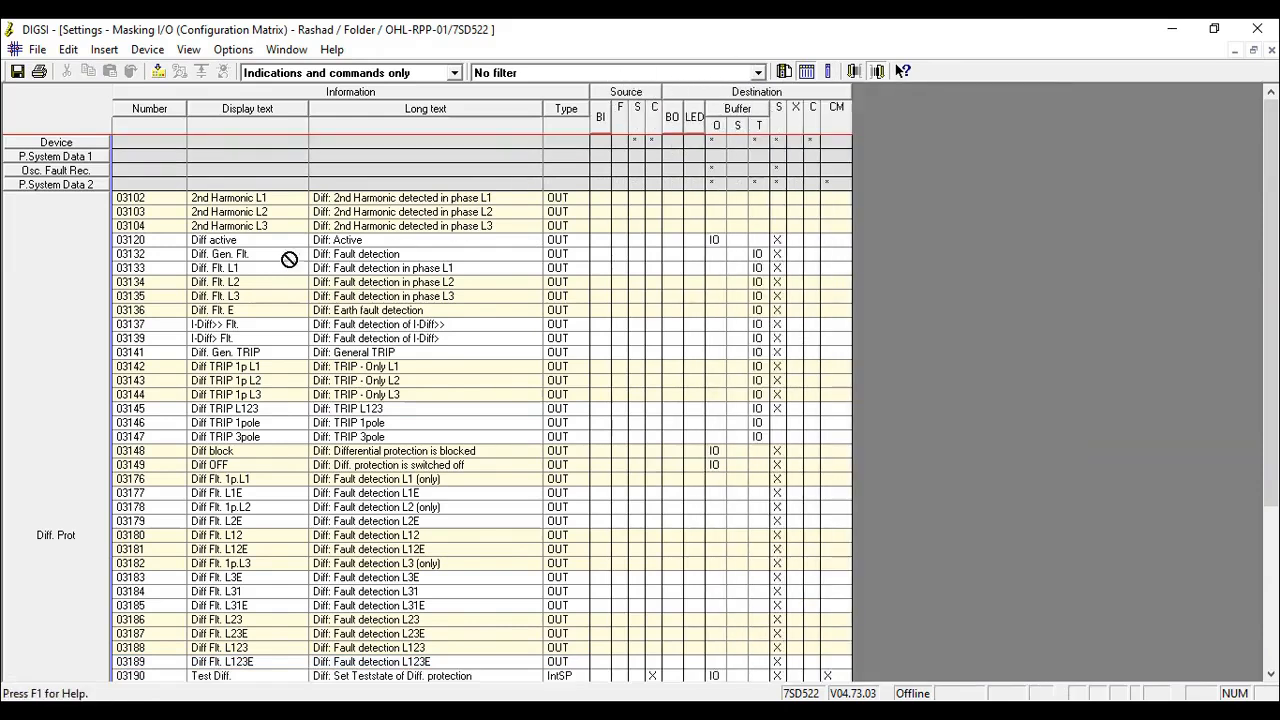
double_click(66, 286)
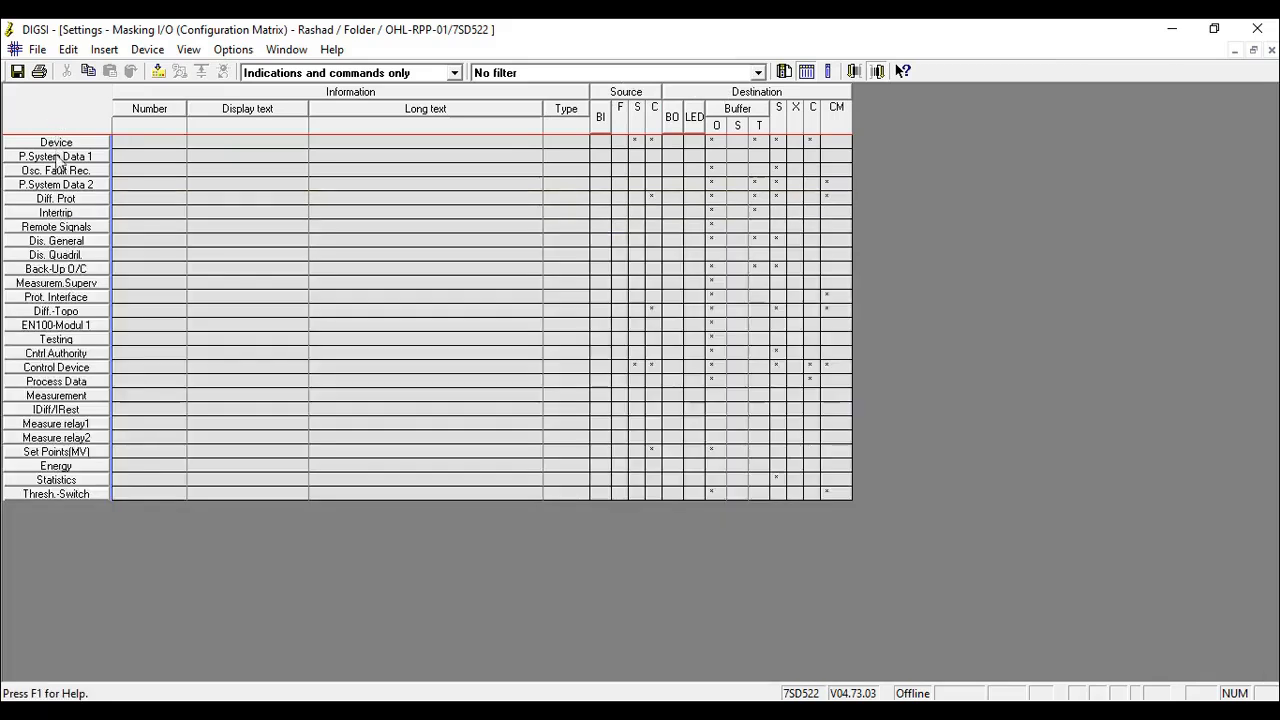
double_click(48, 200)
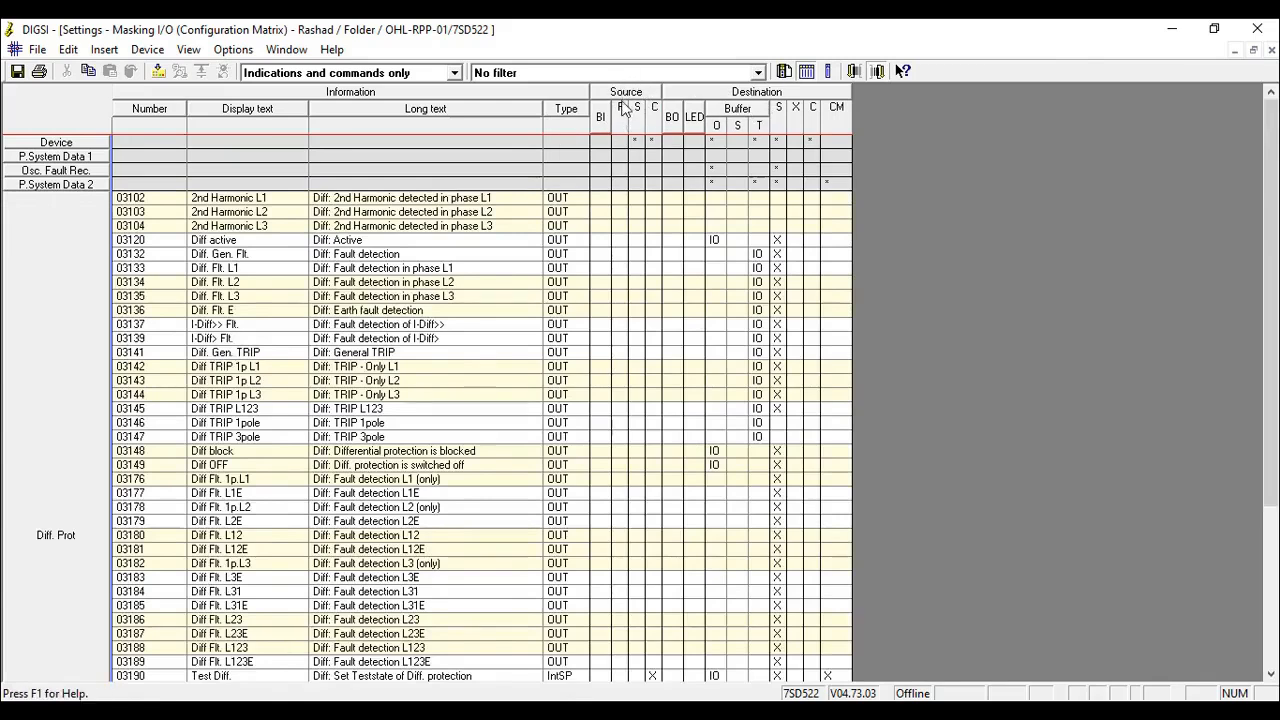
- Mark 2nd Harmonic L1, L2 and L3 of the Diff. Prot group with X in the Destination column X
drag(626, 122, 515, 229)
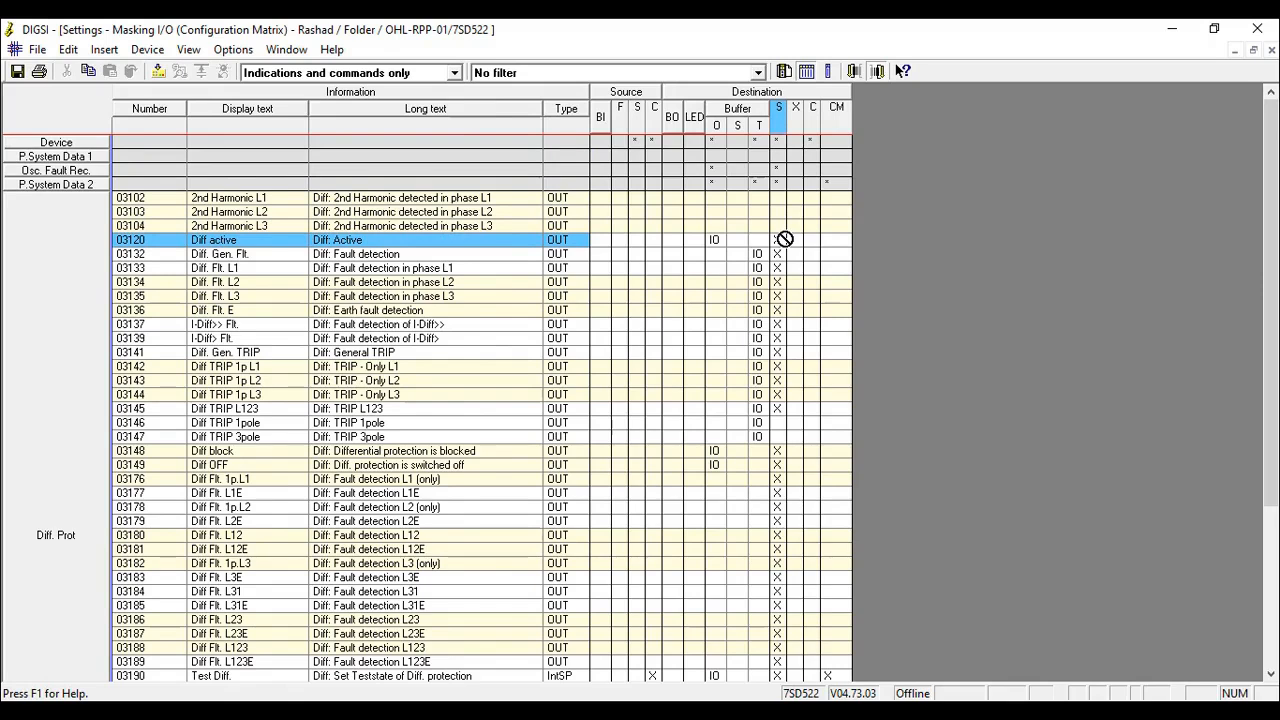
click(363, 197)
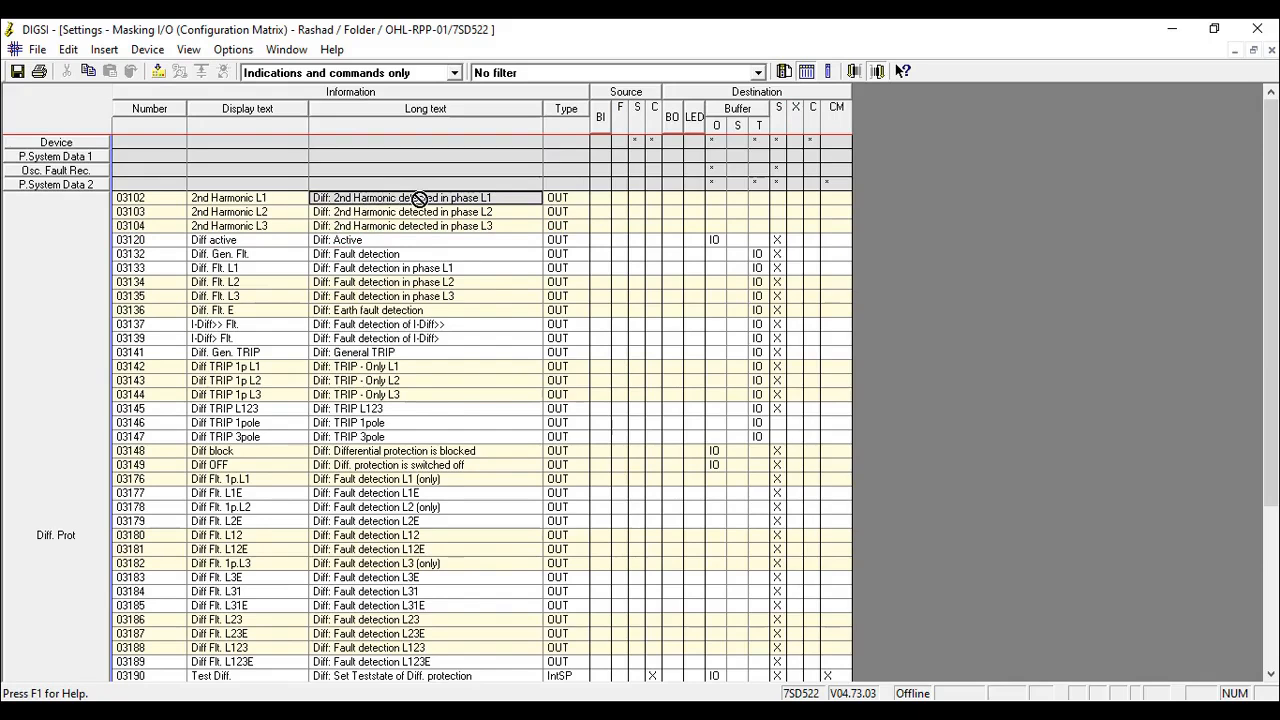
drag(419, 198, 796, 198)
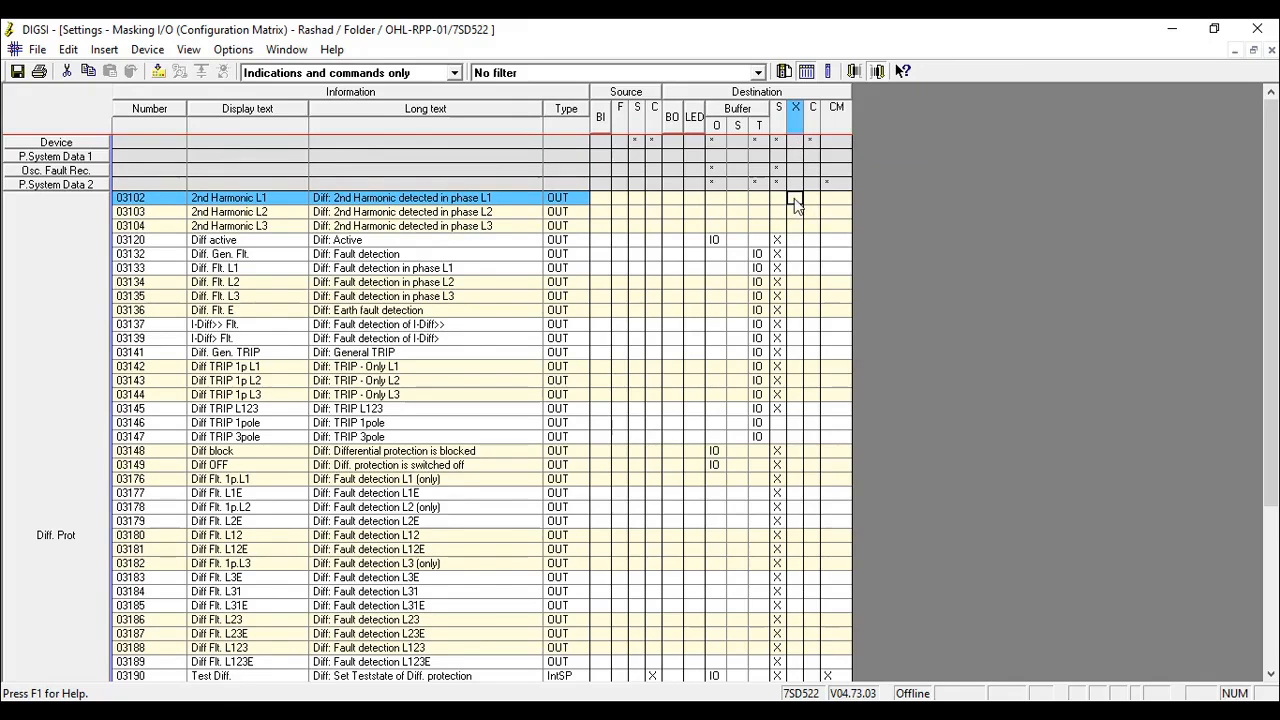
text(x)
click(797, 213)
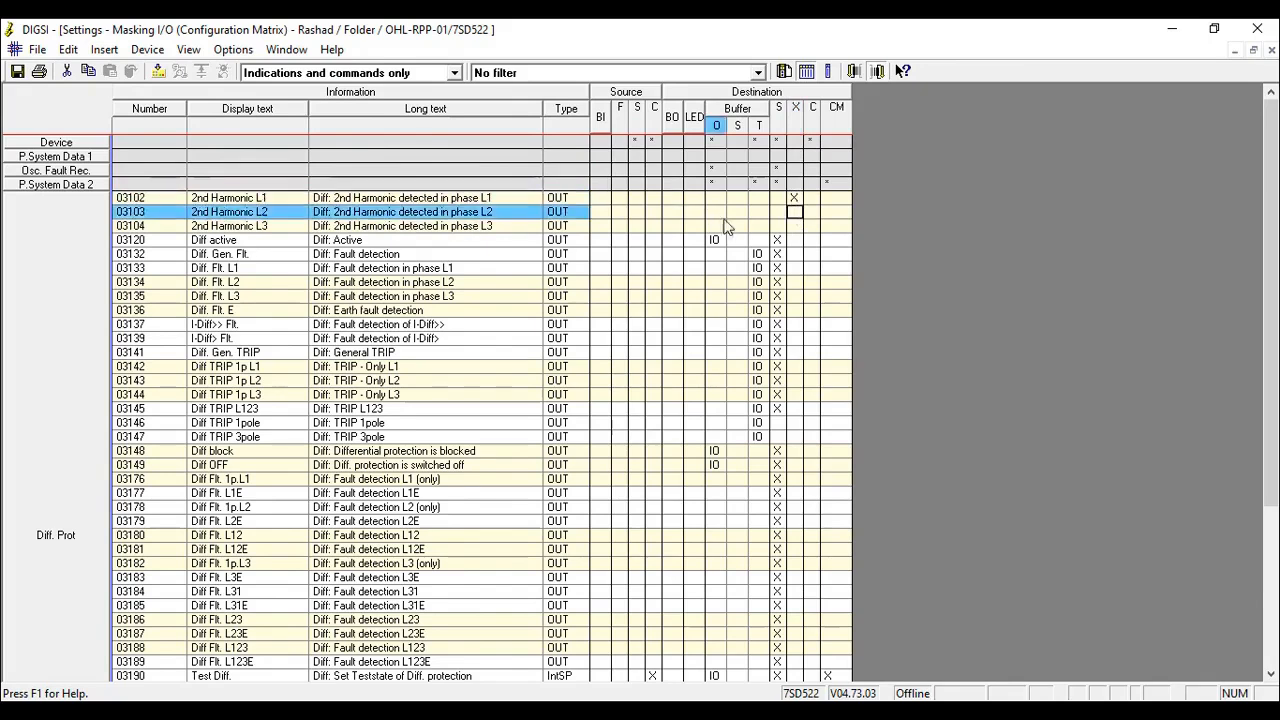
text(x)
click(796, 230)
text(x)
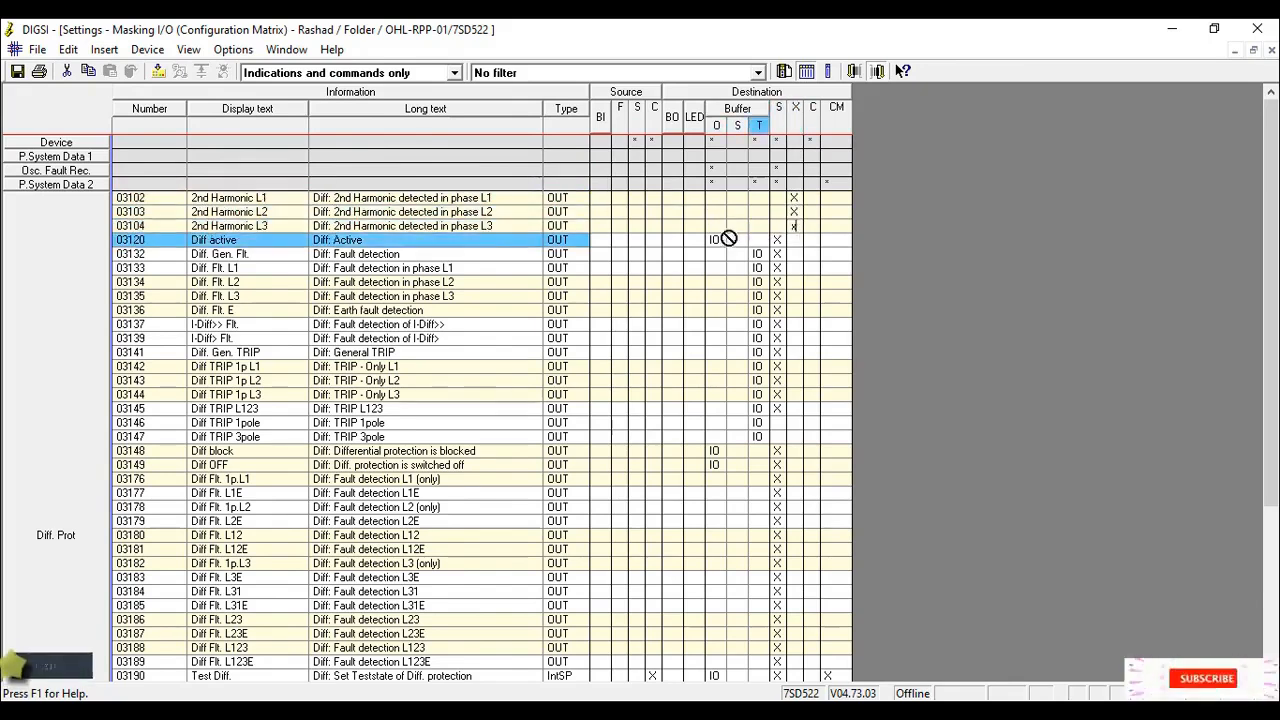
key(Return)
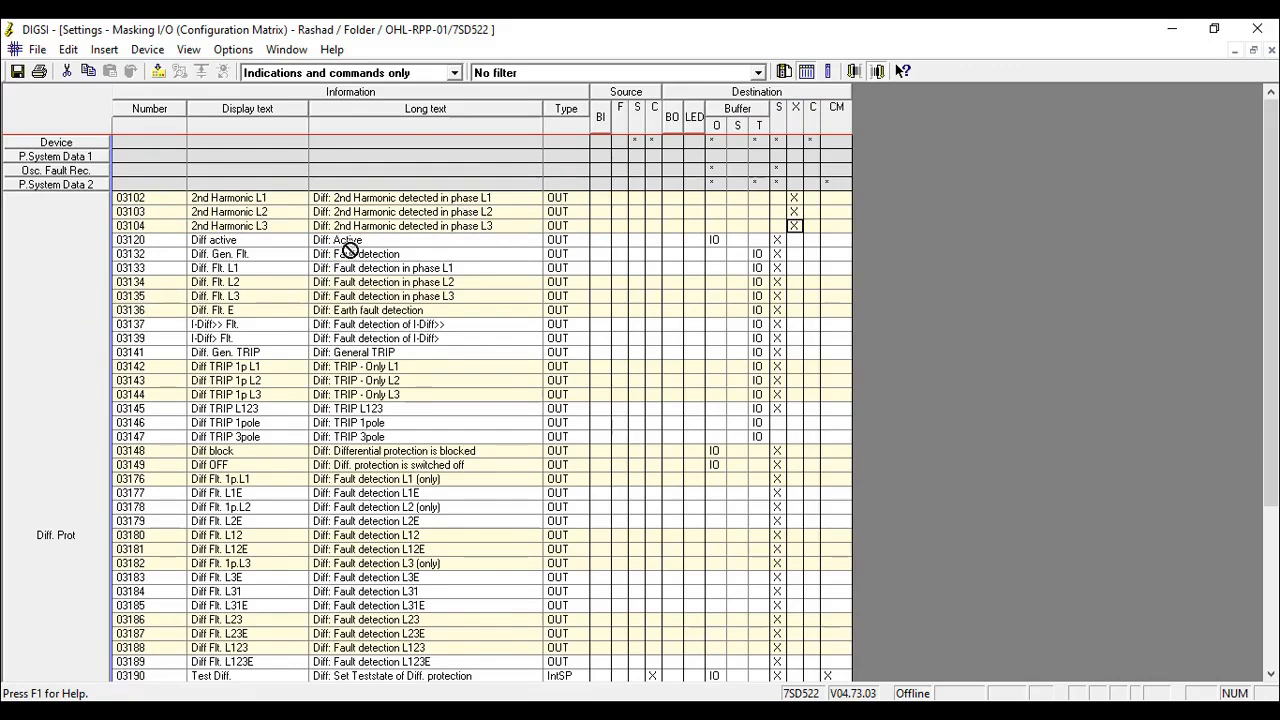
- Collapse the Diff. Prot group and insert a new group with the short text SAS Signals after Thresh.-Switch
click(70, 286)
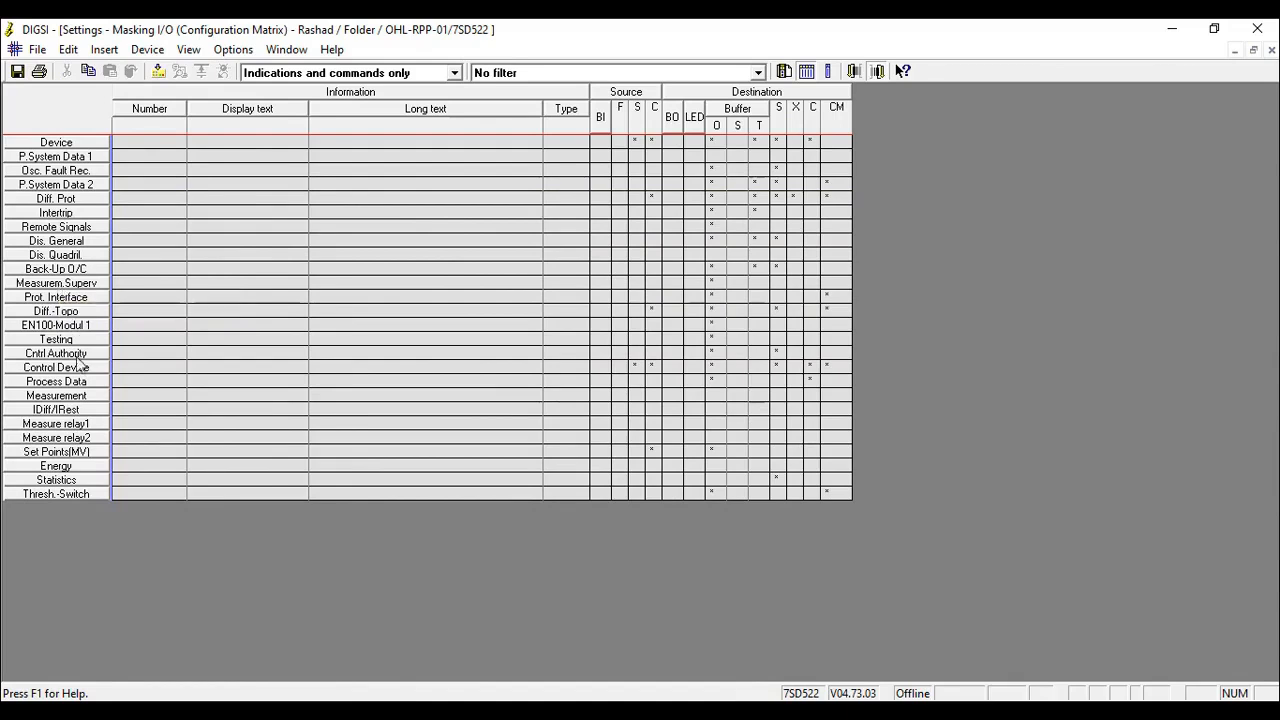
right_click(70, 503)
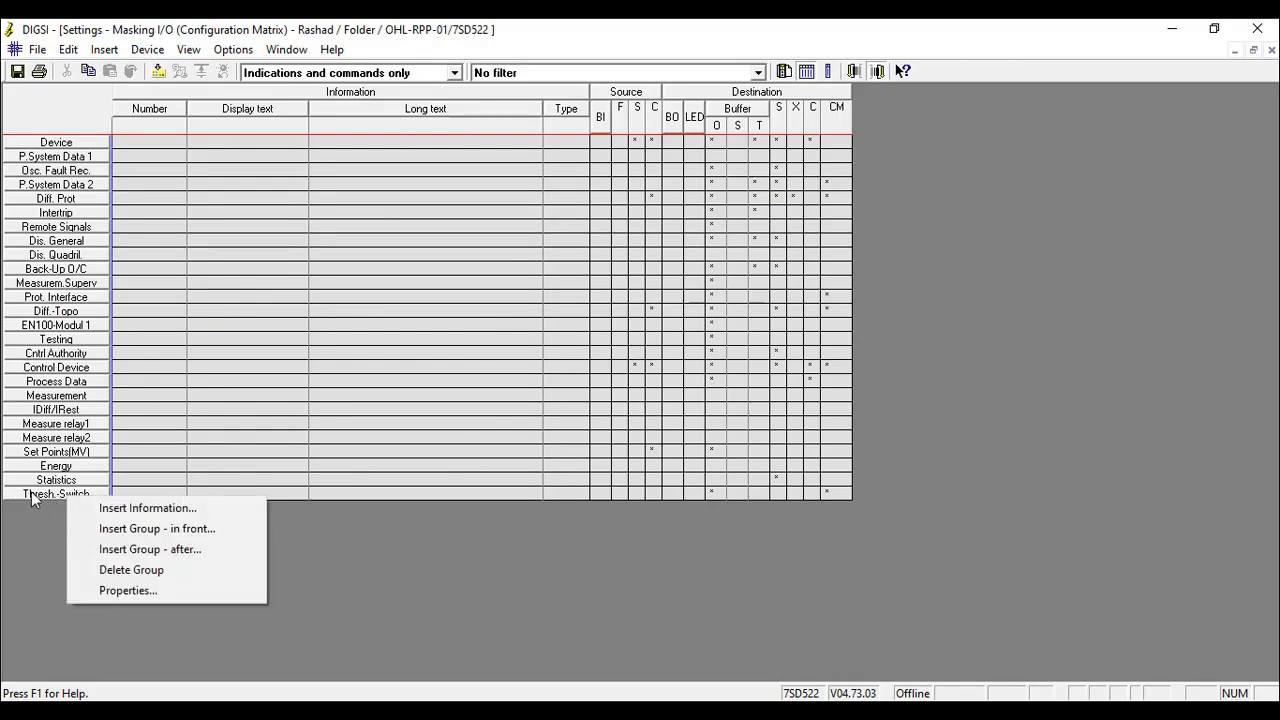
click(137, 549)
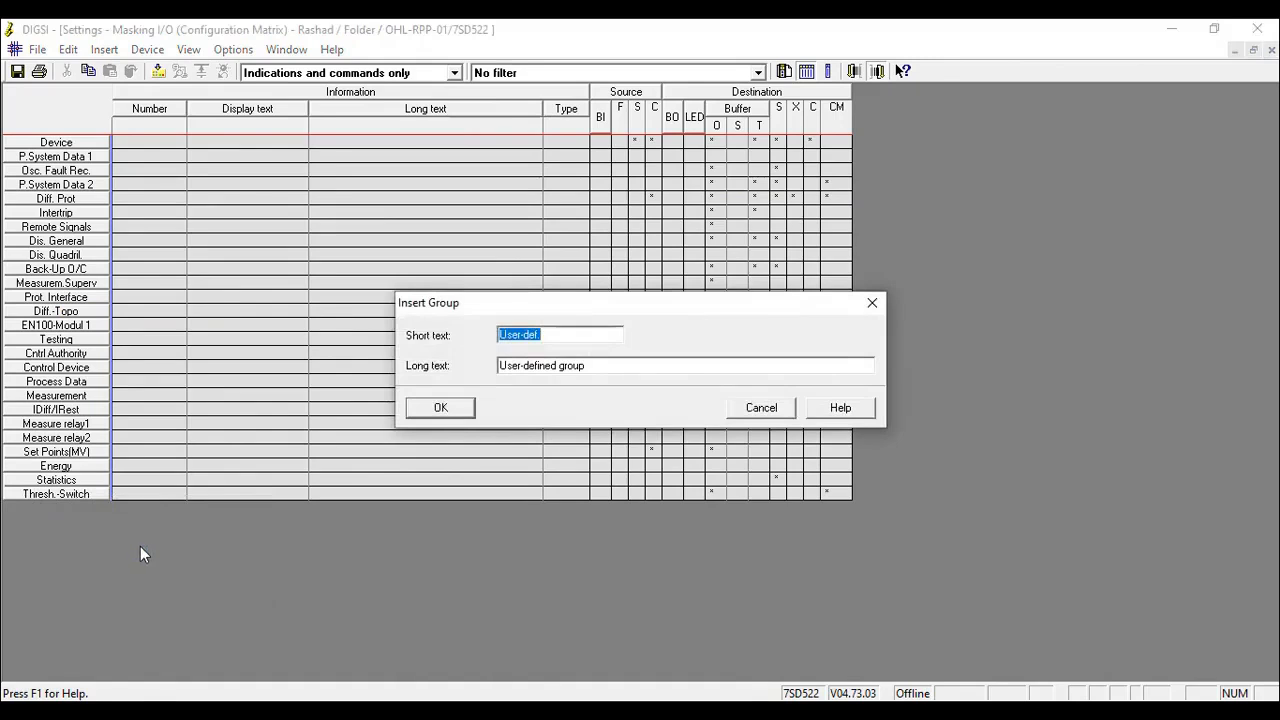
text(SAS Signals)
click(438, 408)
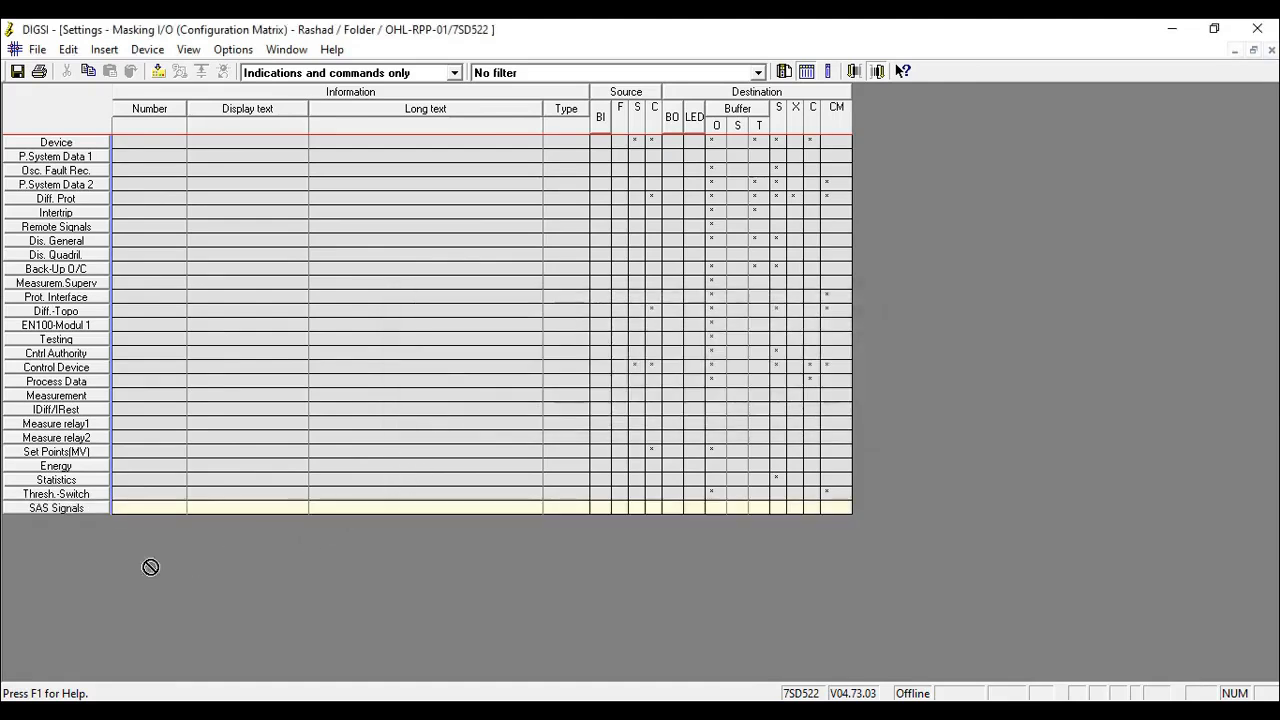
- Add a single point ON/OFF (SP) annunciation from the Information catalog to the SAS Signals group
click(160, 507)
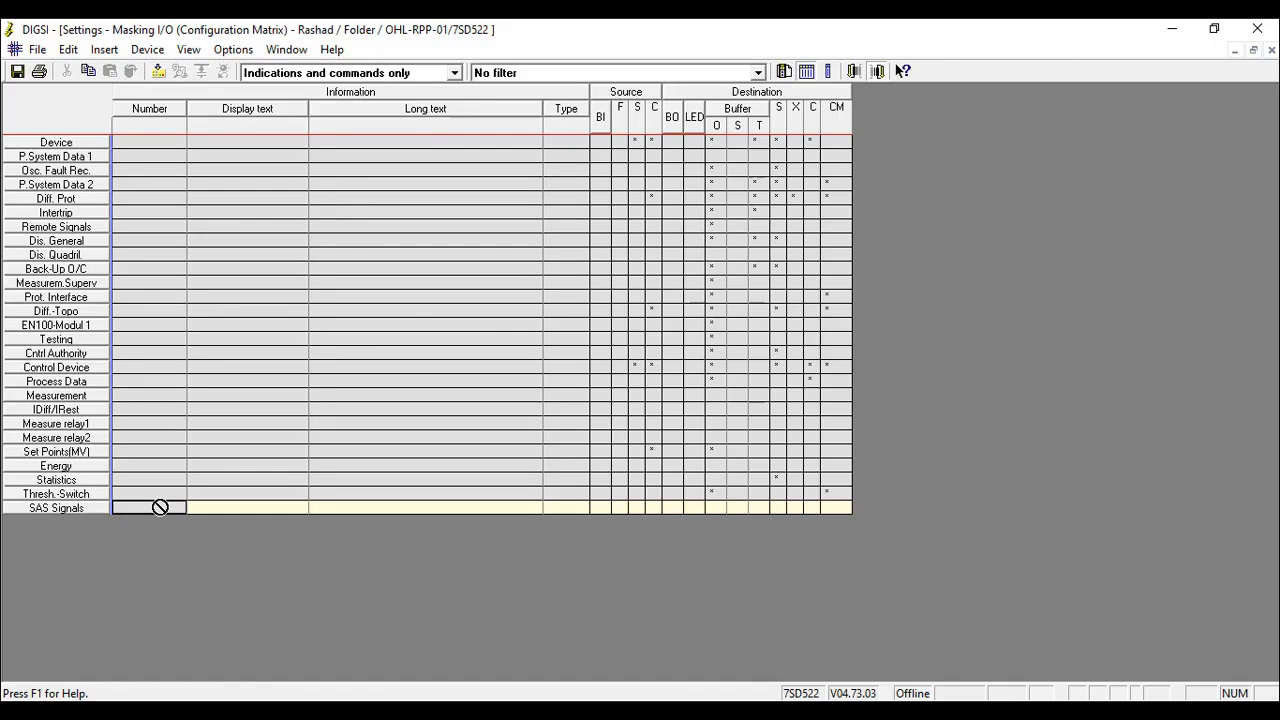
right_click(160, 507)
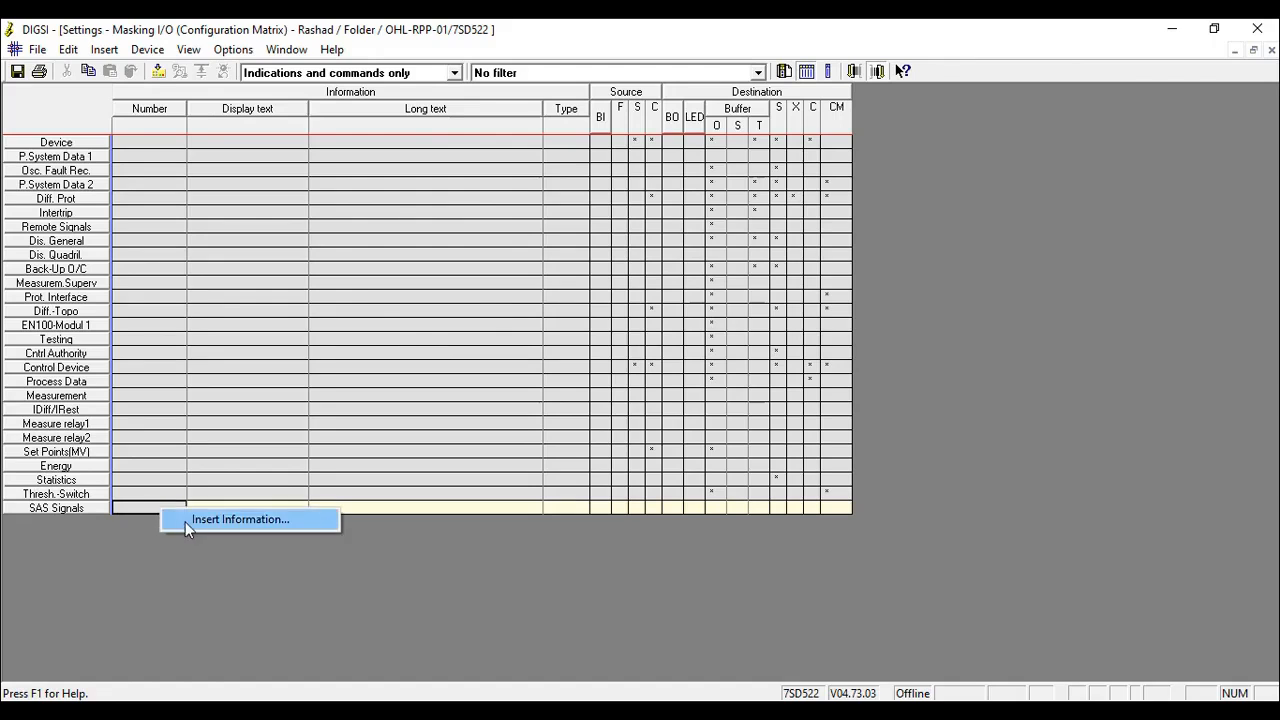
click(185, 521)
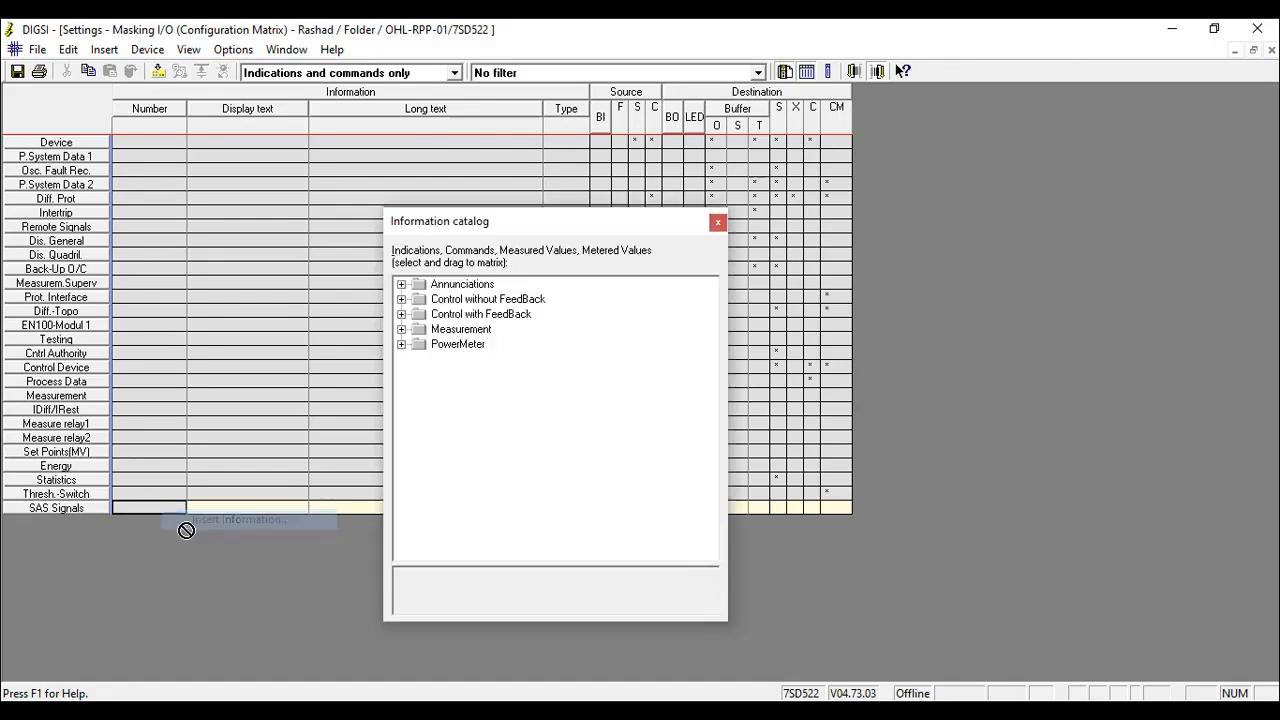
click(401, 285)
click(420, 300)
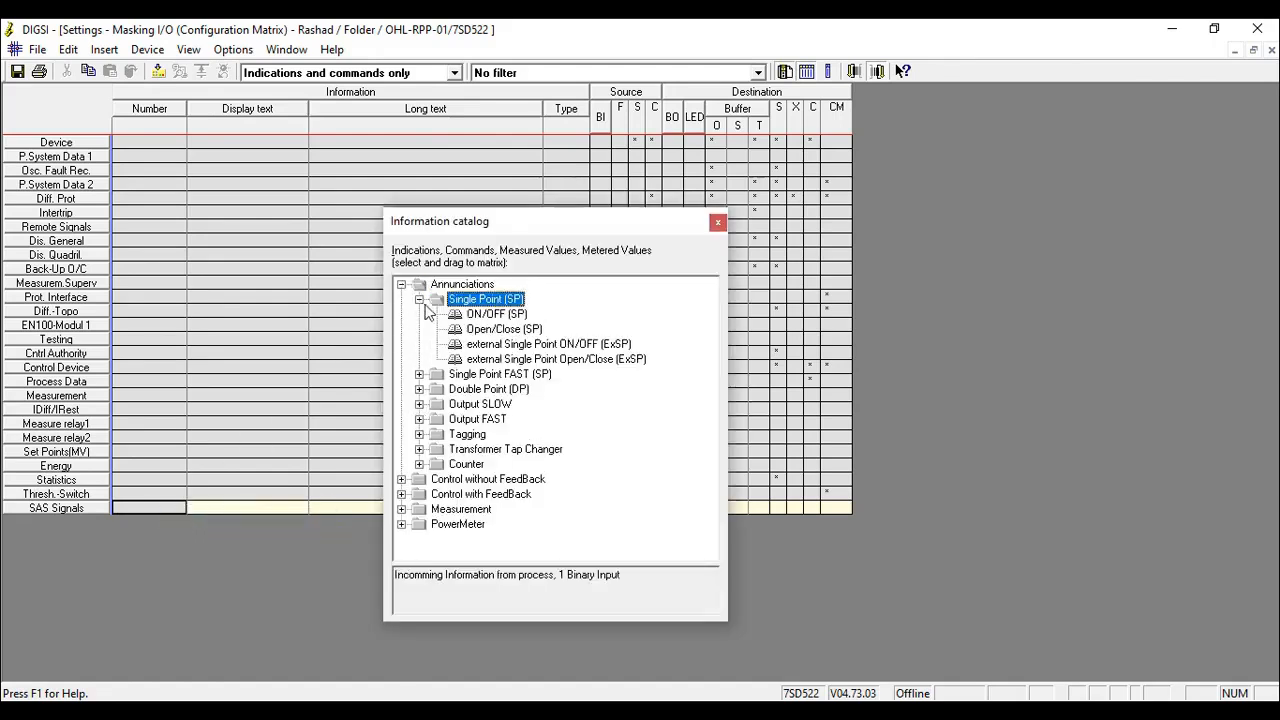
drag(485, 317, 148, 509)
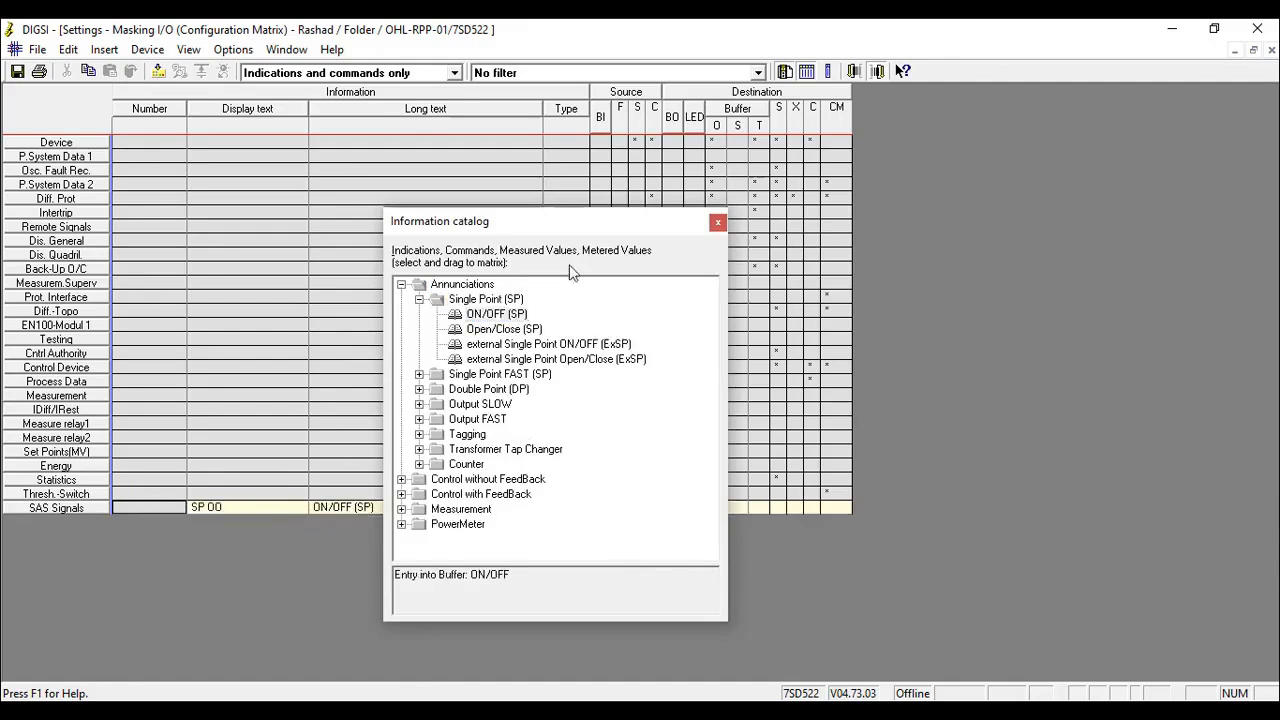
drag(553, 224, 771, 229)
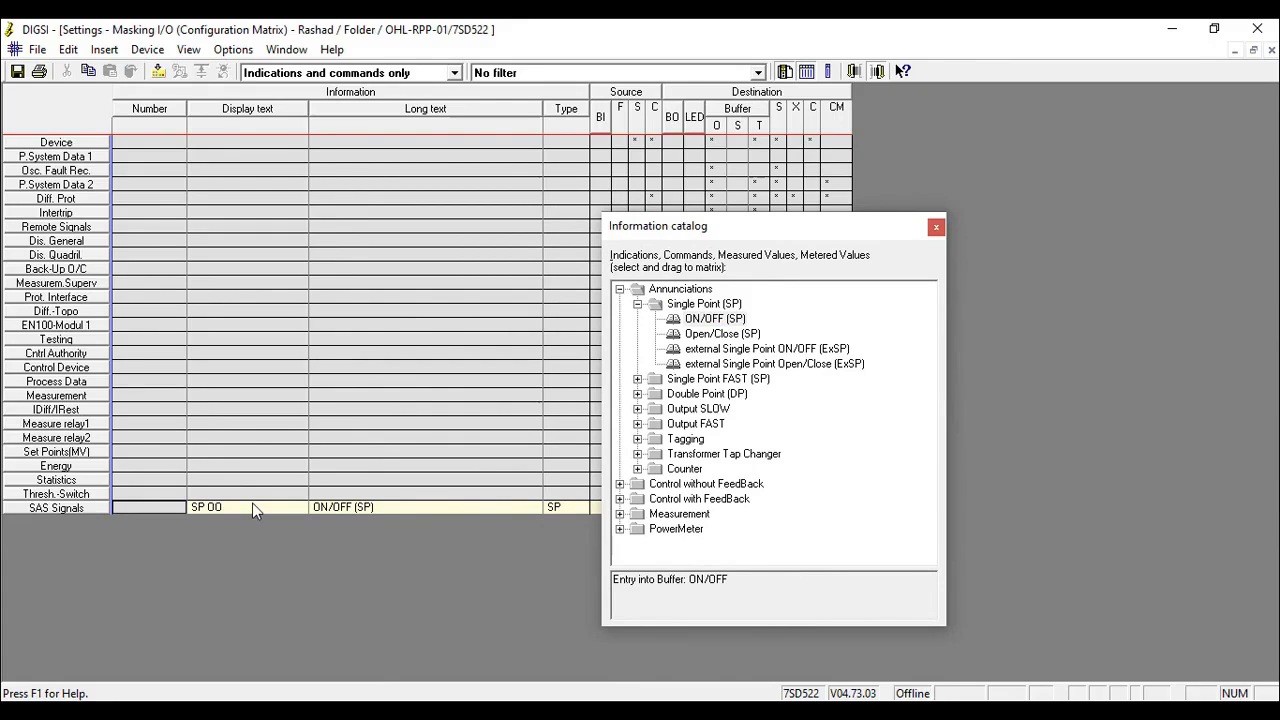
- Add two more single point ON/OFF (SP) annunciations from the Information catalog to the SAS Signals group
mouse_move(252, 503)
mouse_down()
mouse_move(703, 330)
mouse_move(650, 337)
mouse_move(251, 514)
mouse_up()
drag(712, 325, 486, 425)
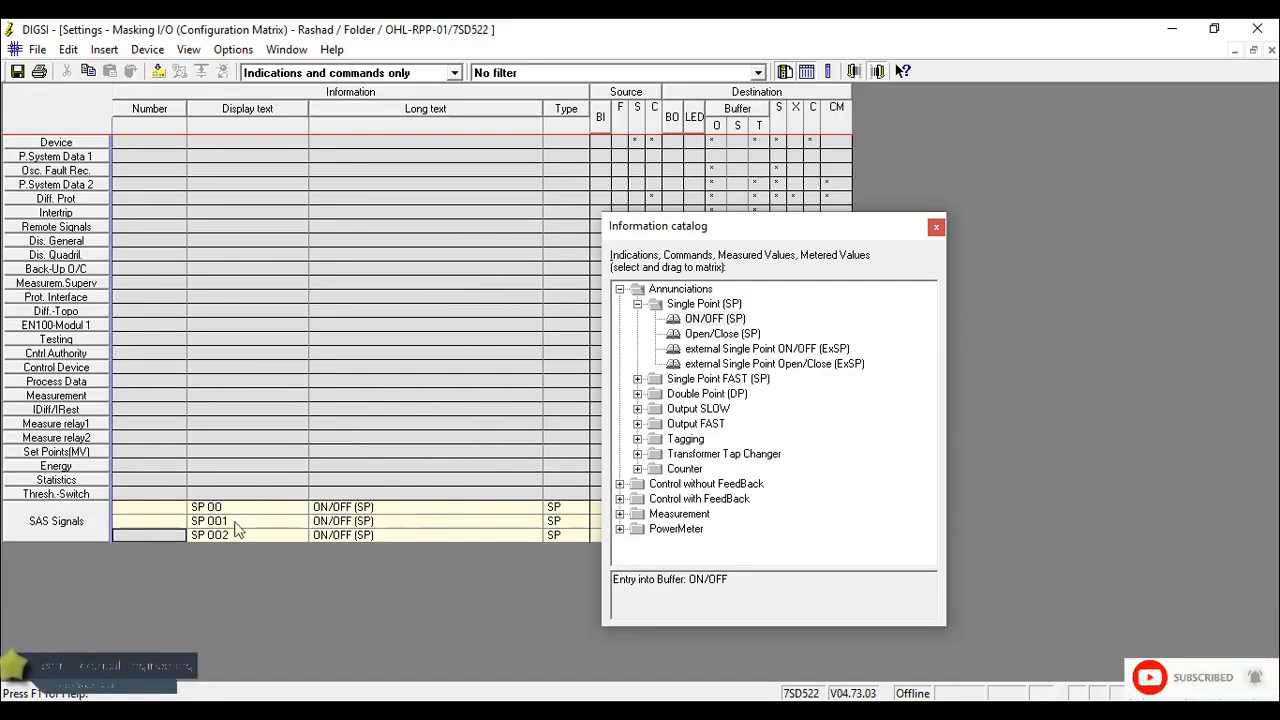
drag(238, 528, 297, 490)
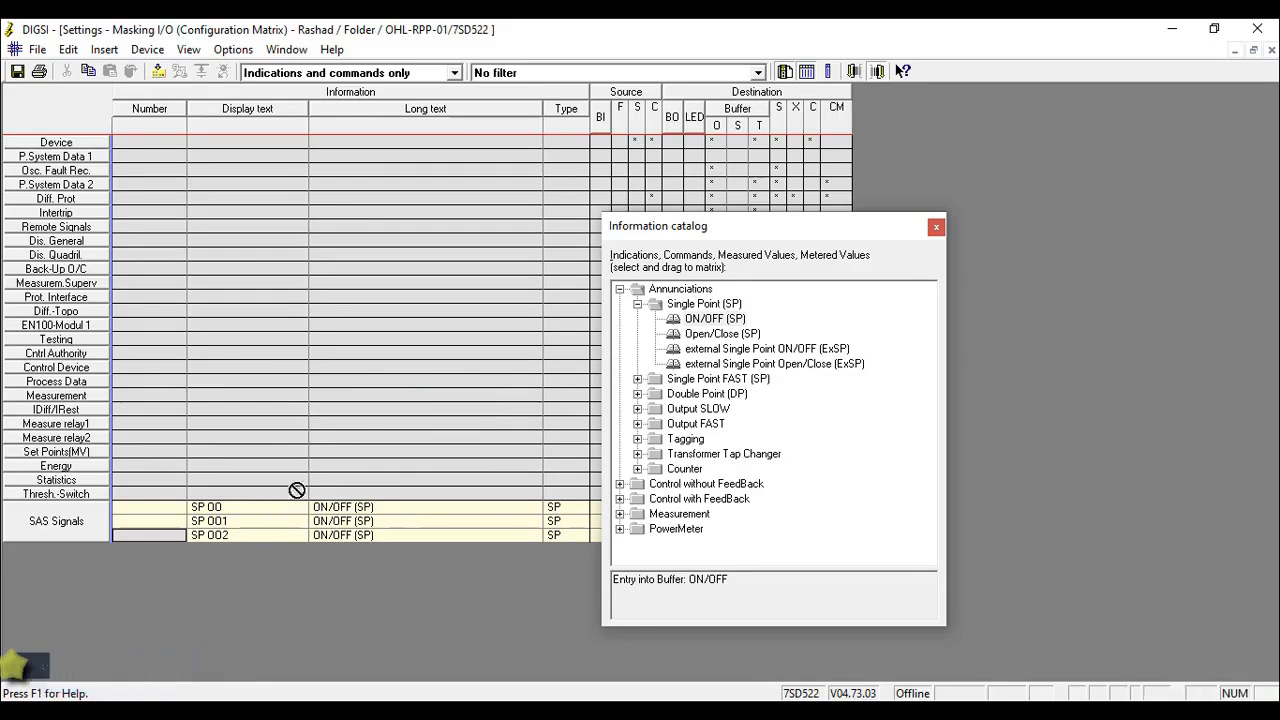
- Add an ON/OFF (Out) annunciation from the catalog's Output SLOW folder to the end of the SAS Signals group and close the catalog
click(698, 316)
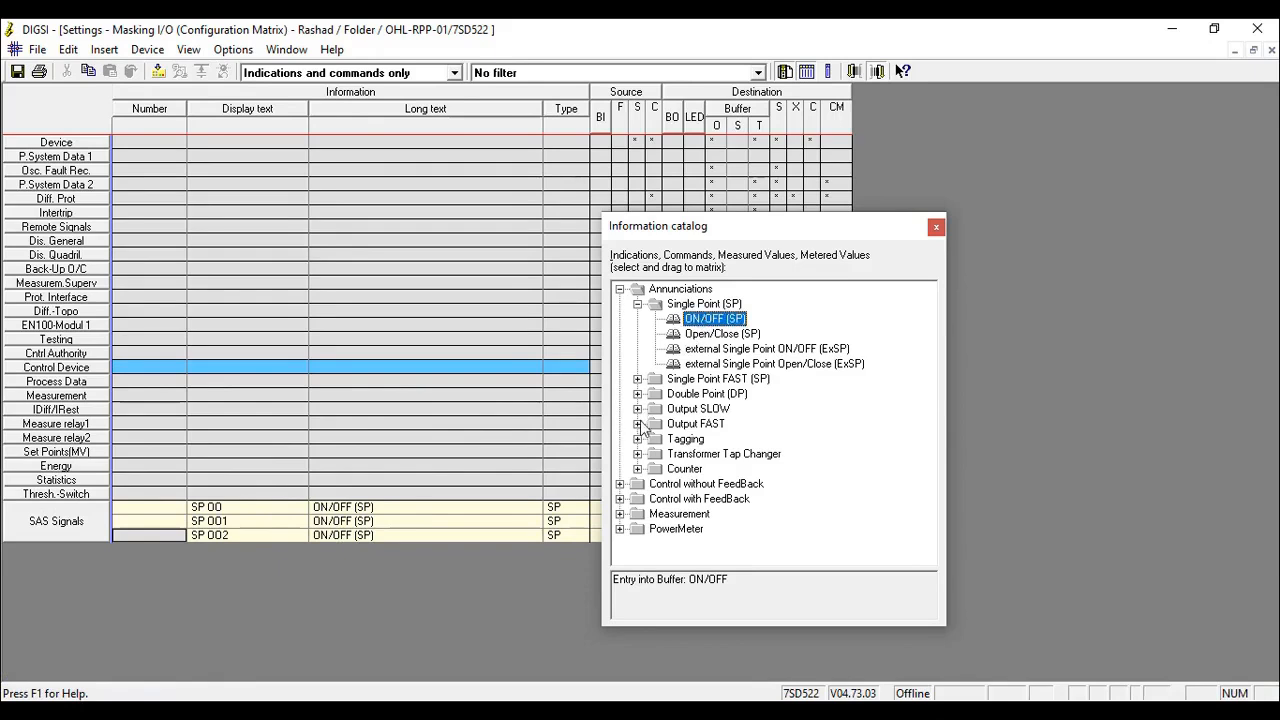
mouse_move(703, 322)
mouse_down()
mouse_move(535, 460)
mouse_move(222, 546)
mouse_move(628, 341)
mouse_move(703, 322)
mouse_up()
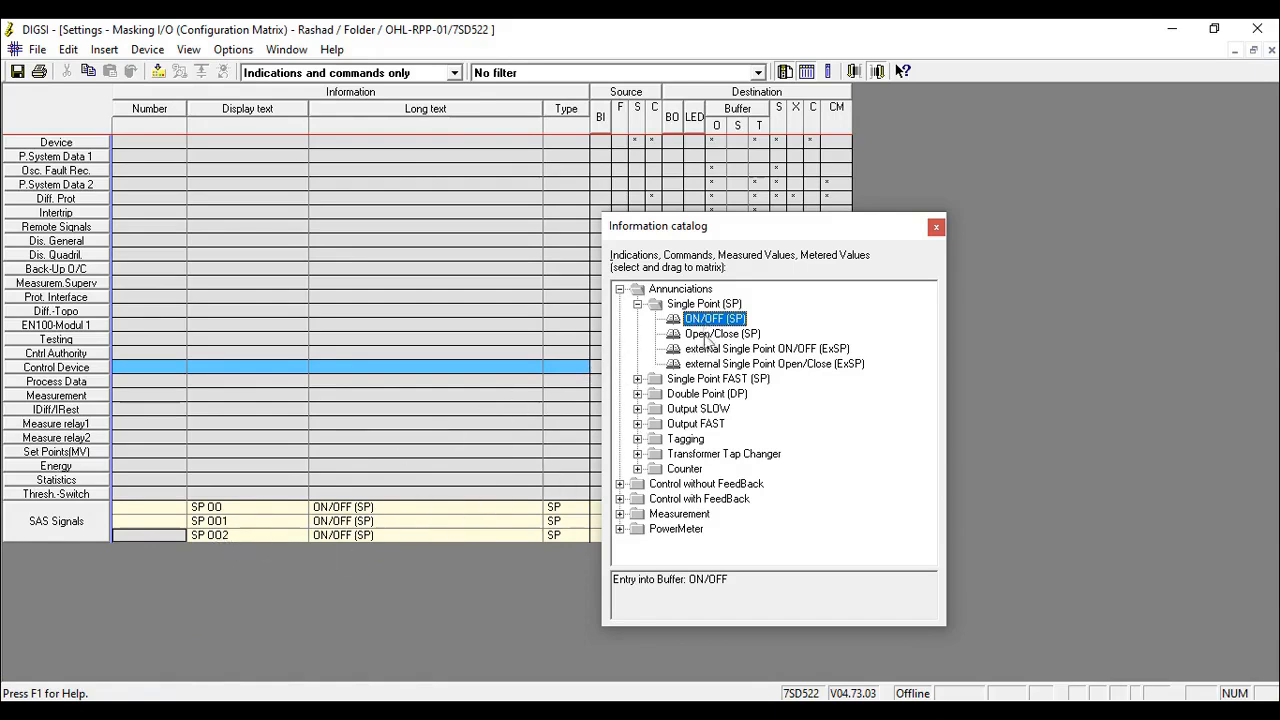
double_click(652, 424)
click(697, 439)
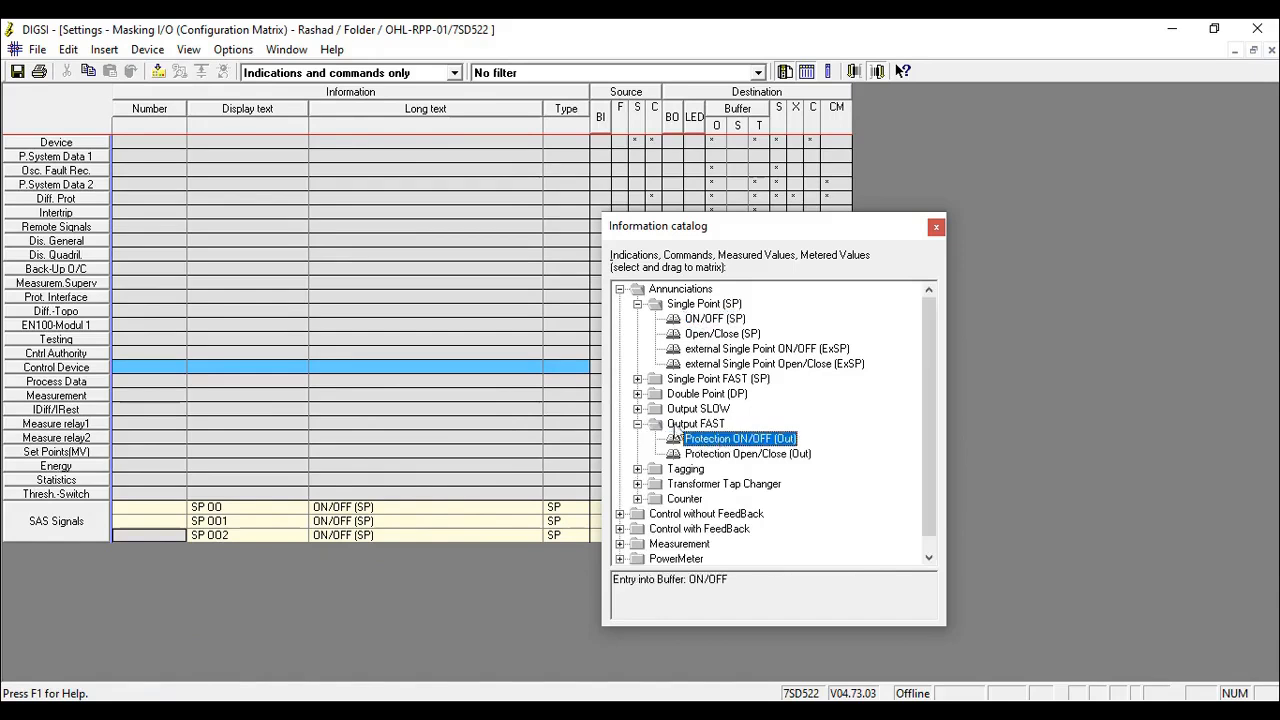
double_click(652, 409)
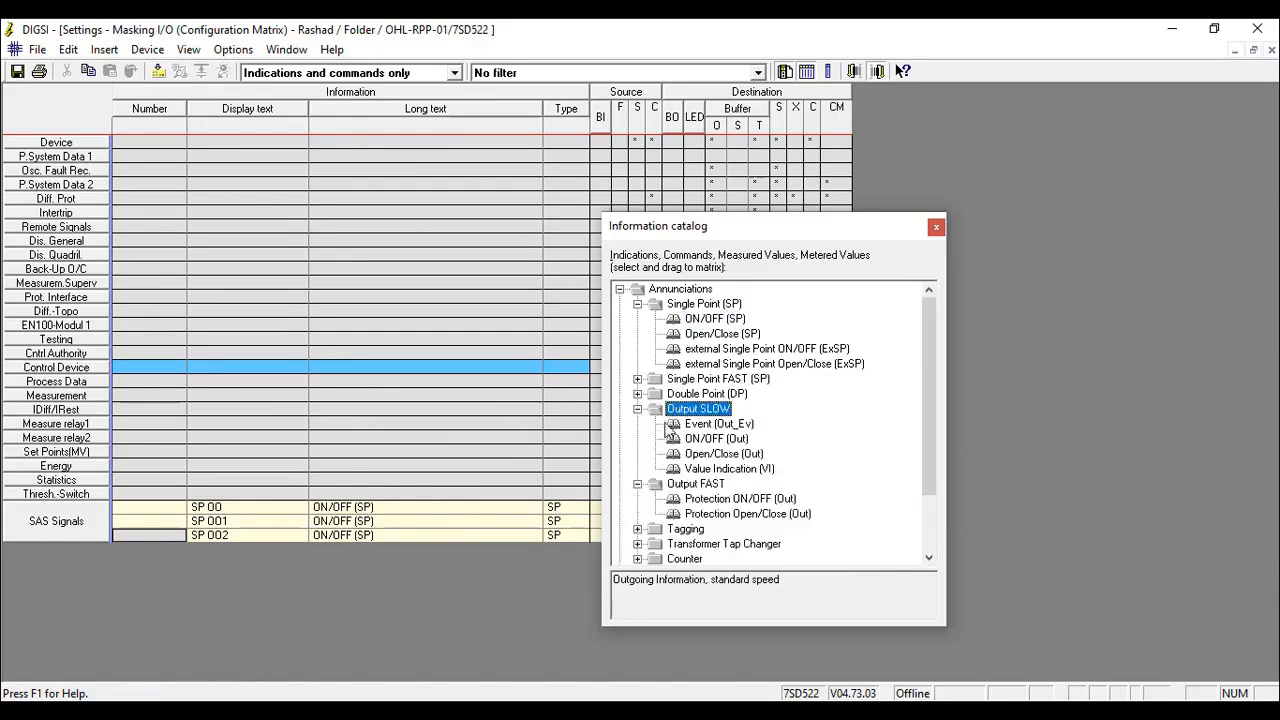
click(712, 424)
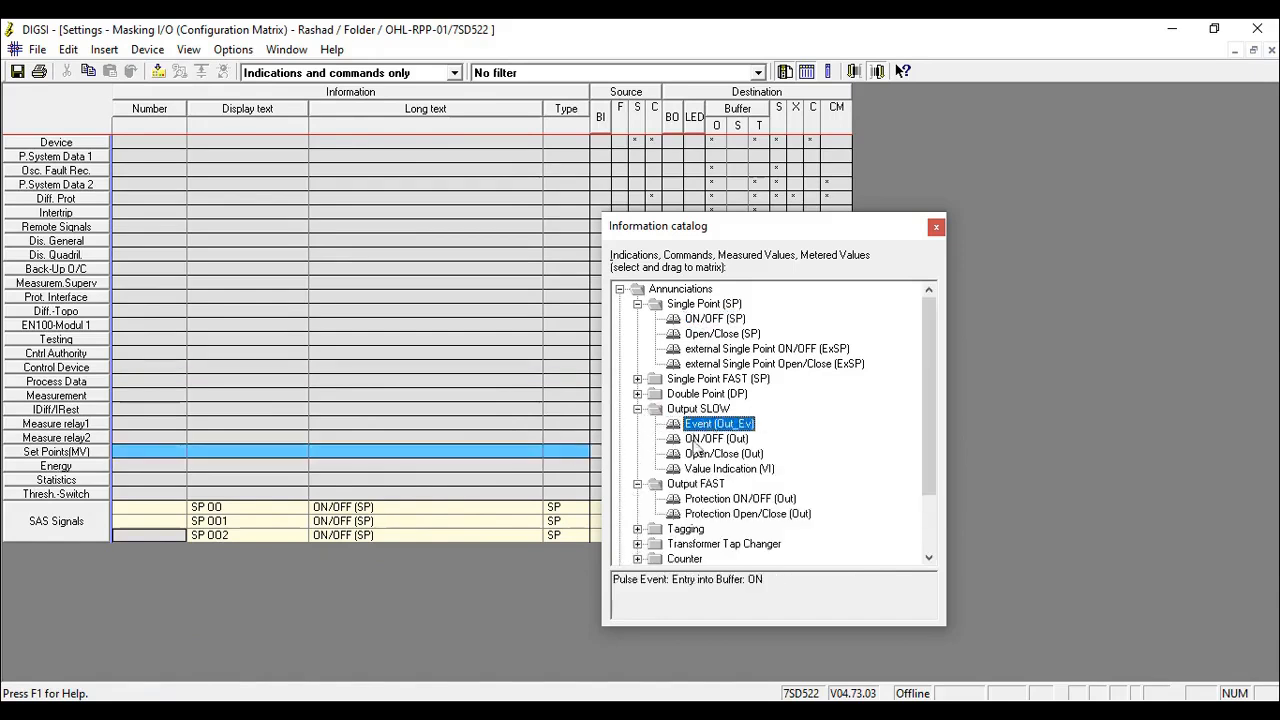
click(698, 440)
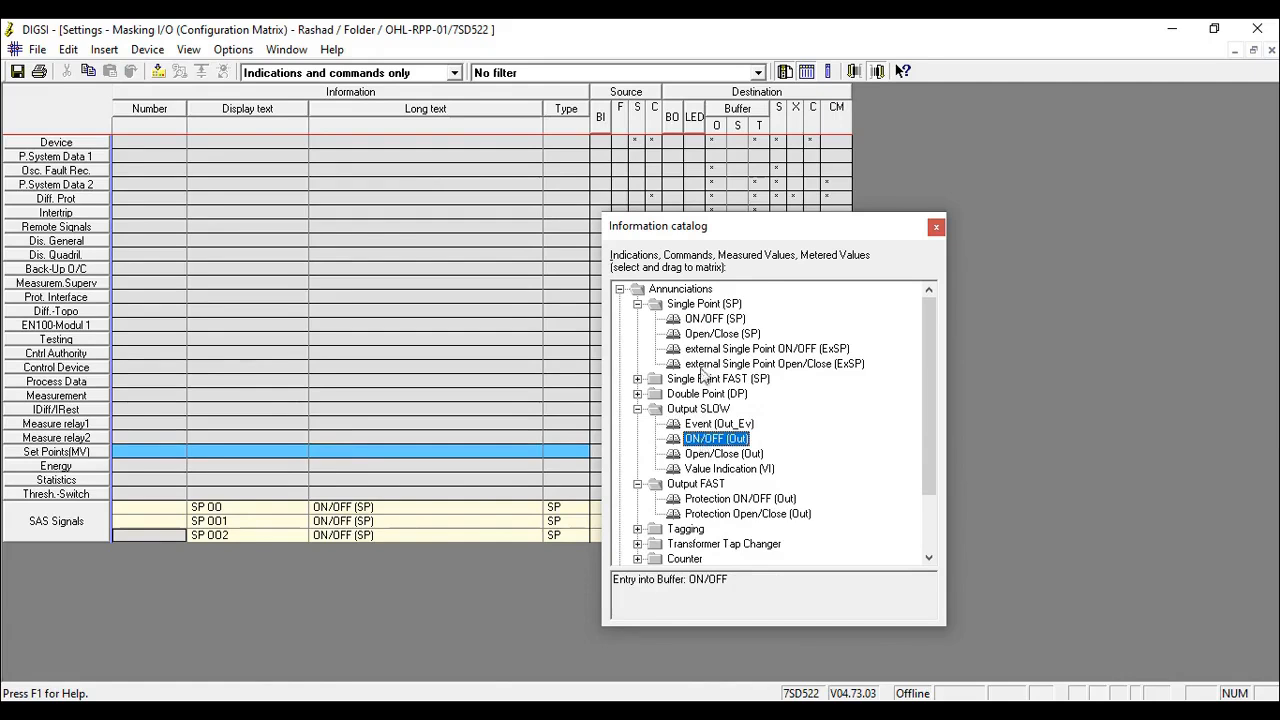
drag(709, 320, 240, 539)
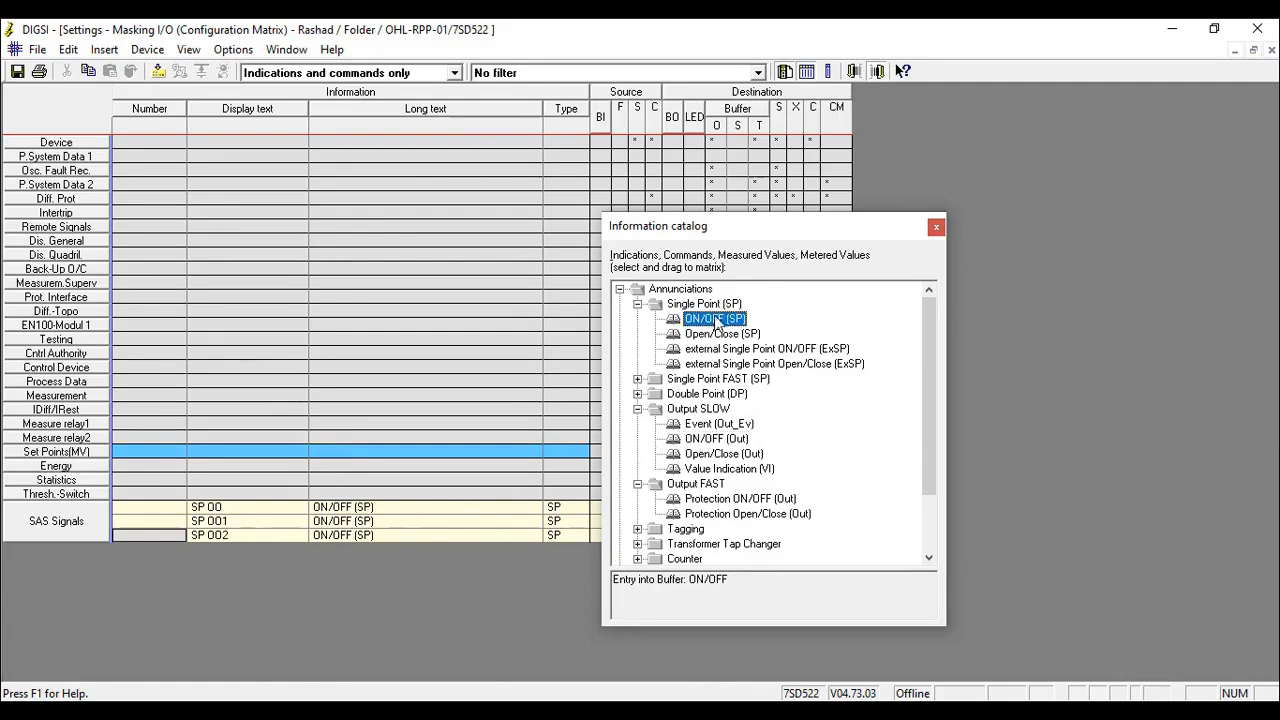
drag(700, 448, 213, 543)
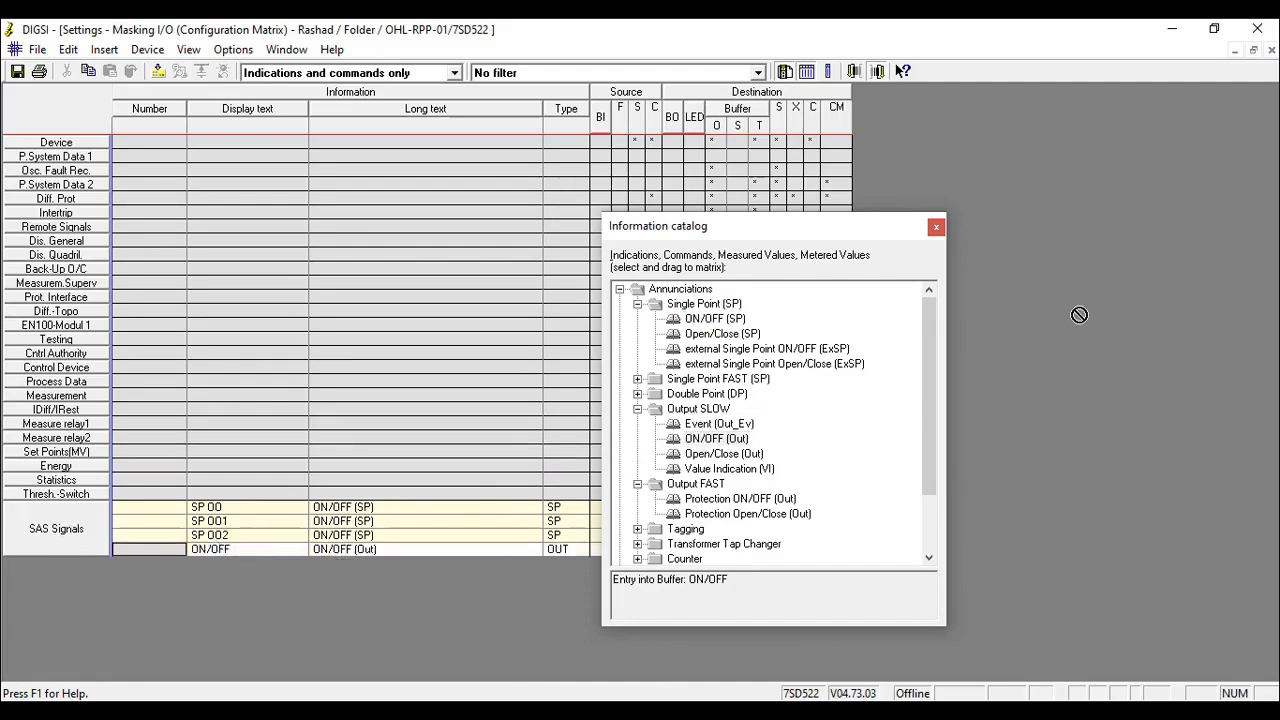
click(936, 227)
- Insert a double point 0= not valid (DP) annunciation below the ON/OFF (Out) row of SAS Signals and close the catalog
click(257, 507)
click(248, 537)
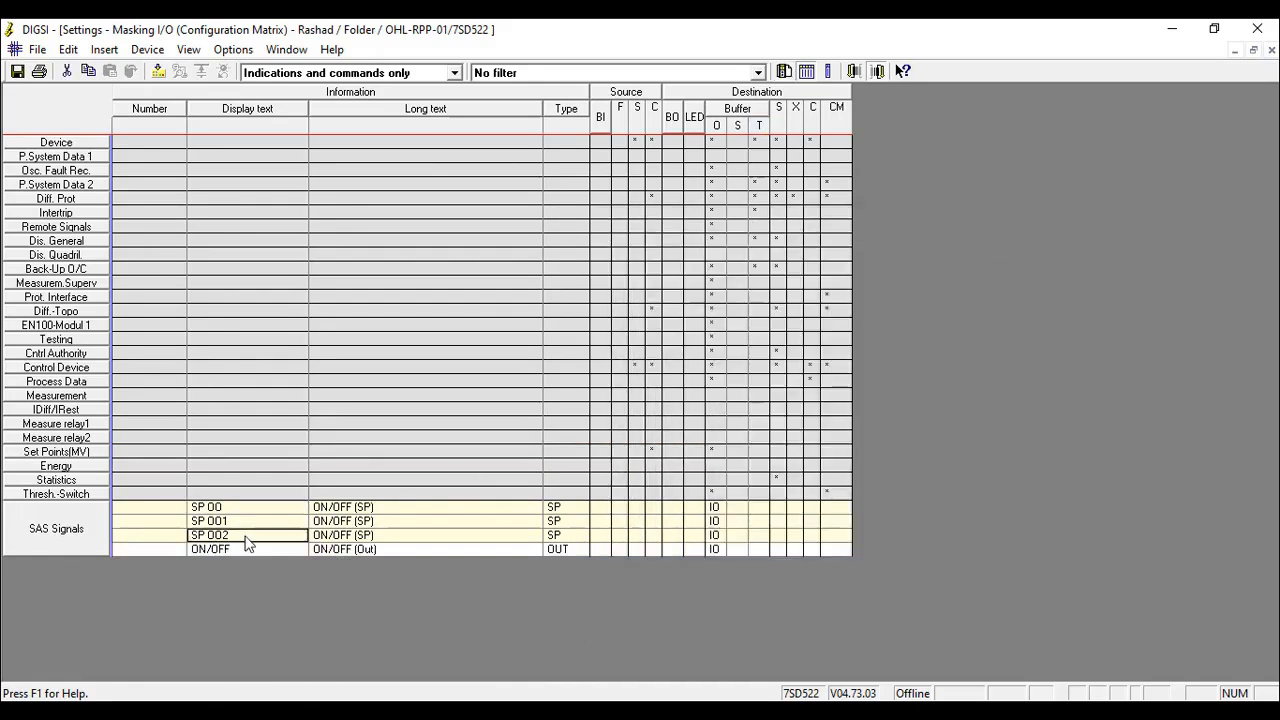
click(236, 549)
right_click(199, 548)
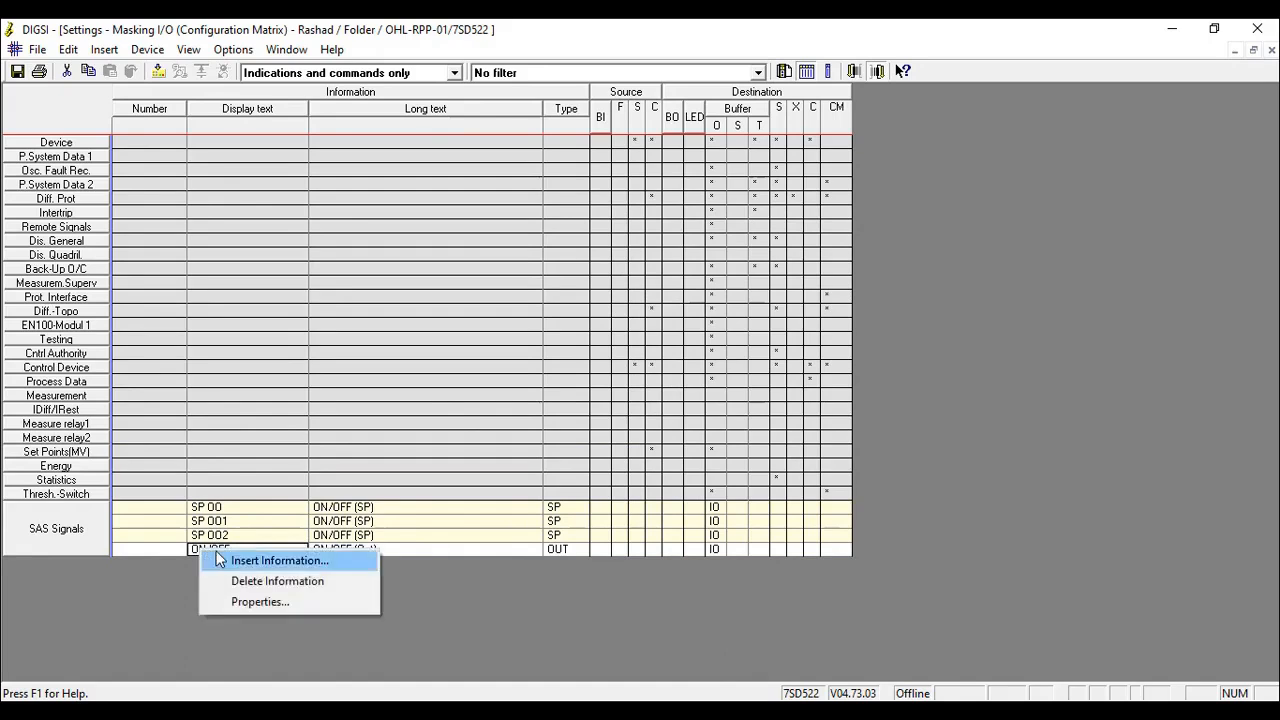
click(245, 560)
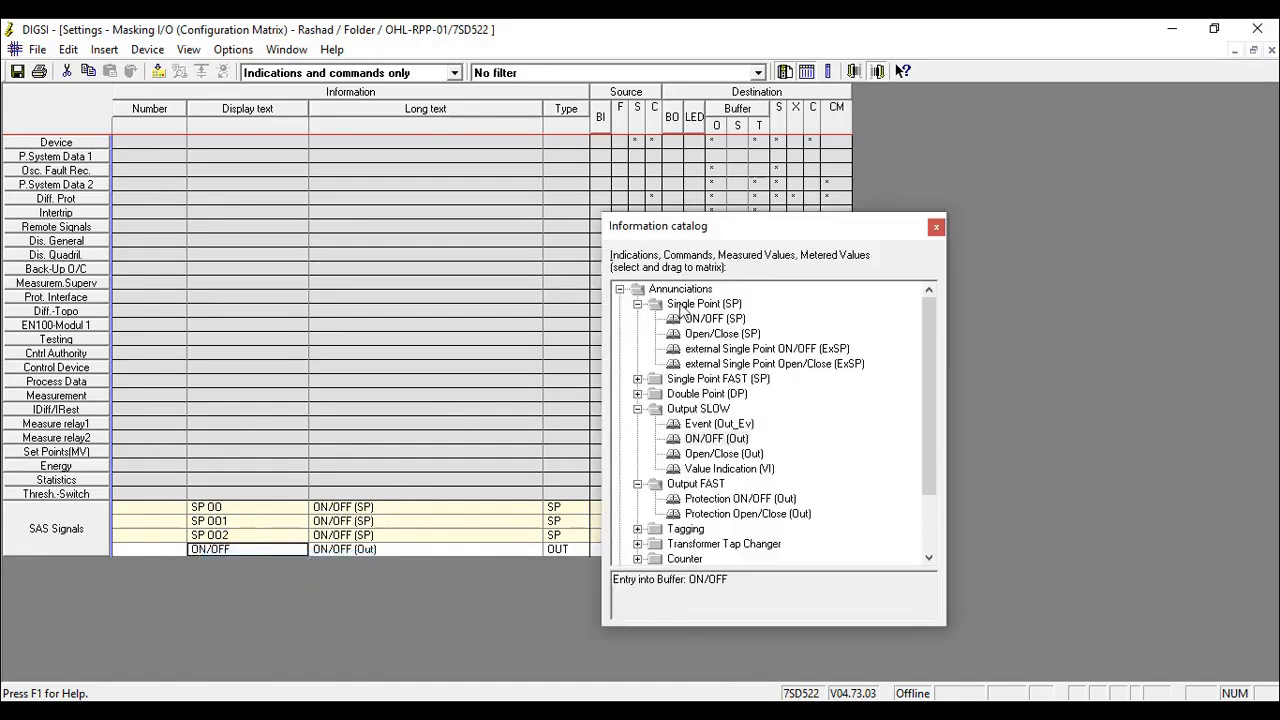
click(637, 408)
click(637, 424)
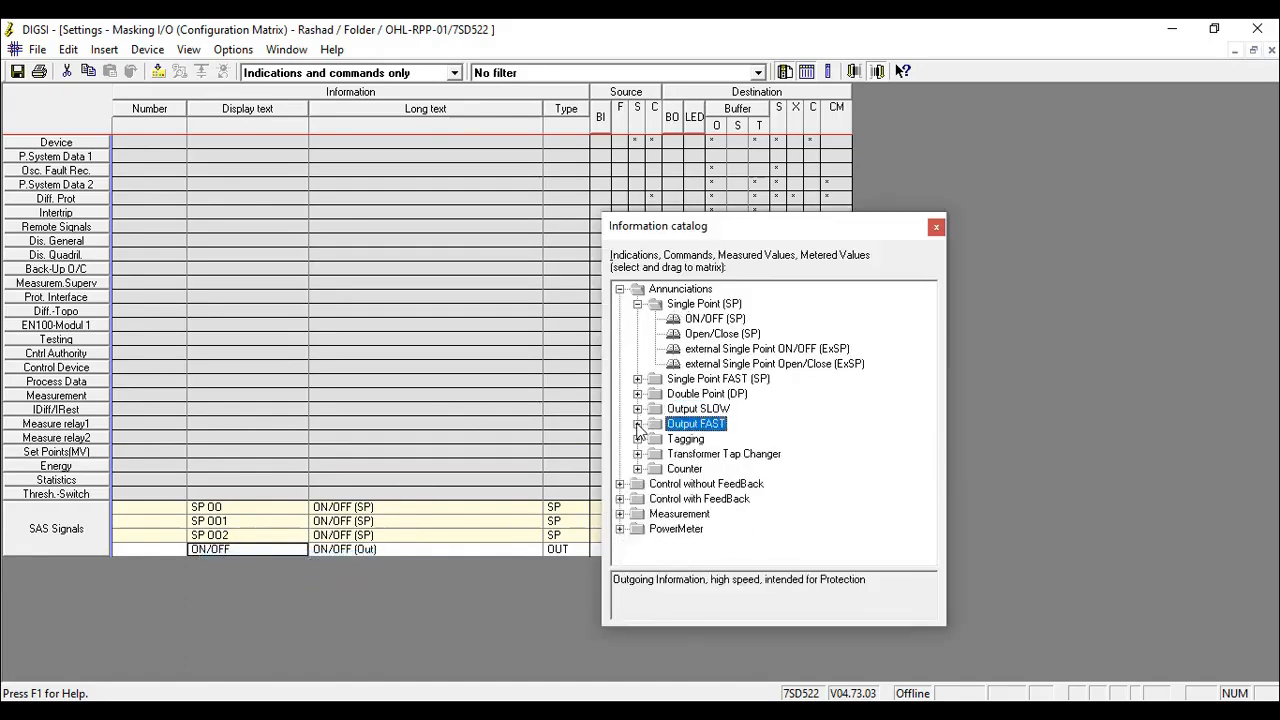
click(637, 393)
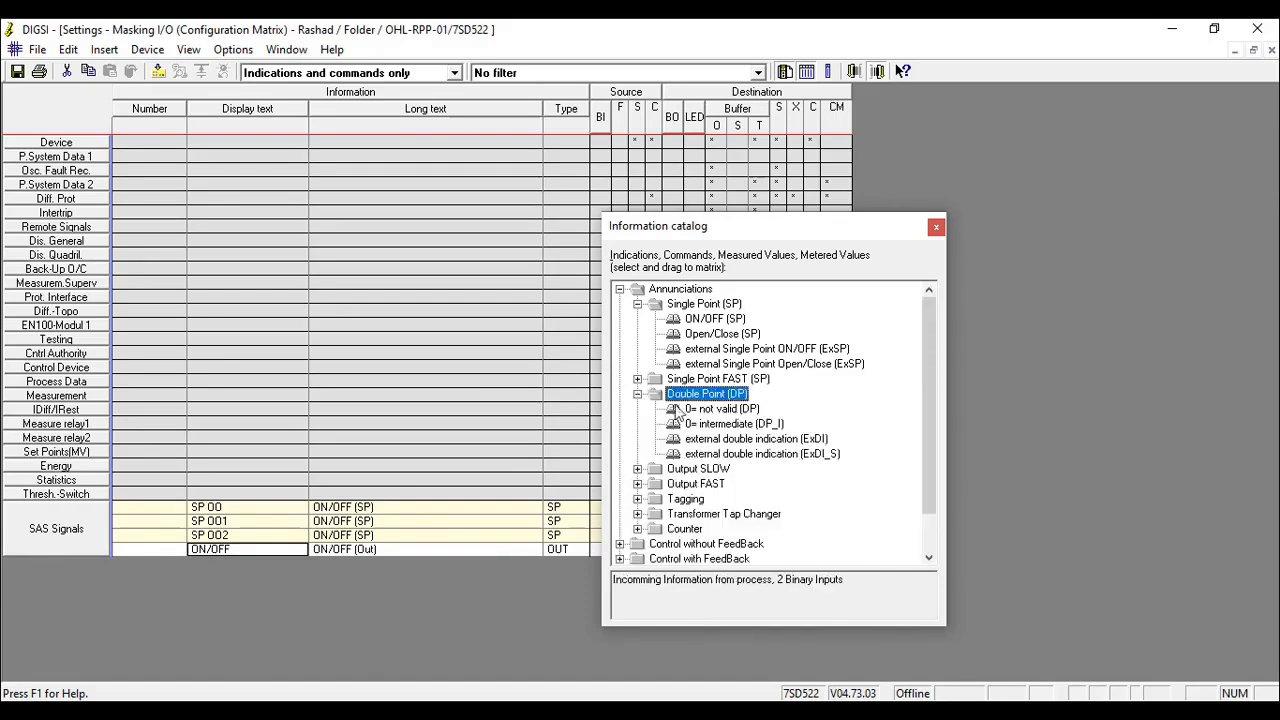
key(Caps_Lock)
drag(725, 410, 252, 551)
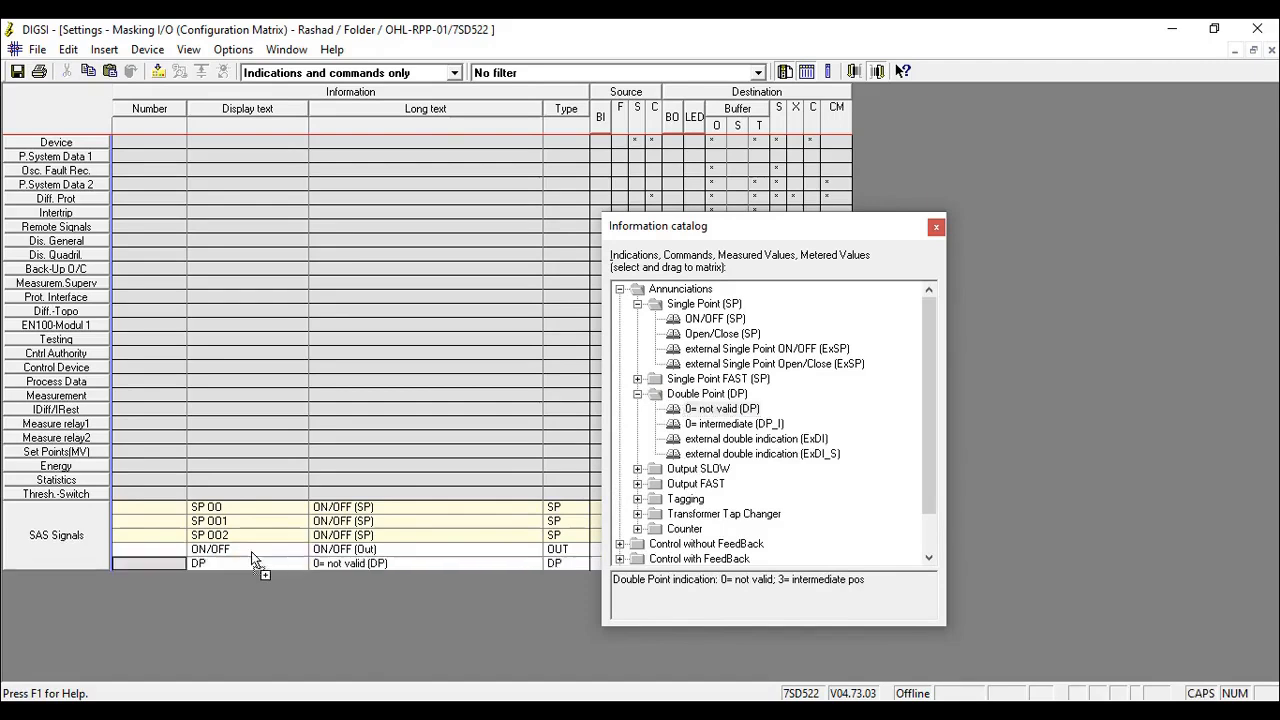
click(935, 229)
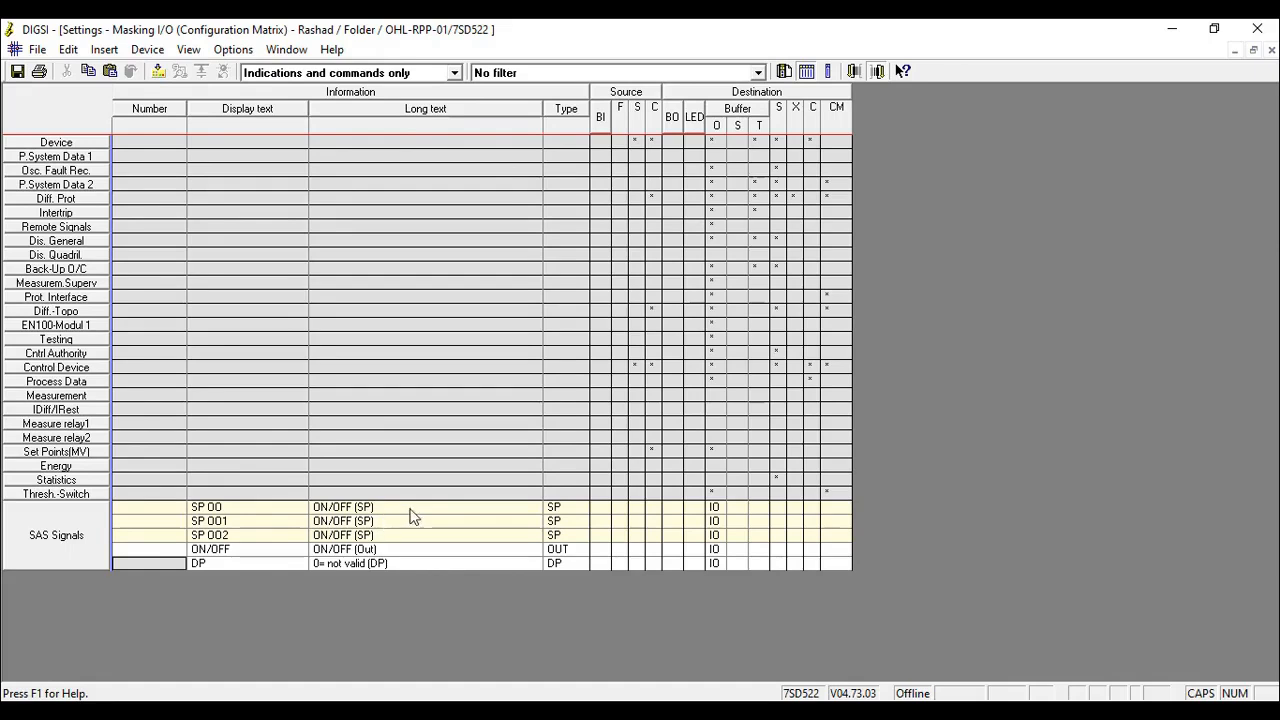
- Name the first SAS Signals single point TCS and set its long text to TCS FAIL
click(239, 510)
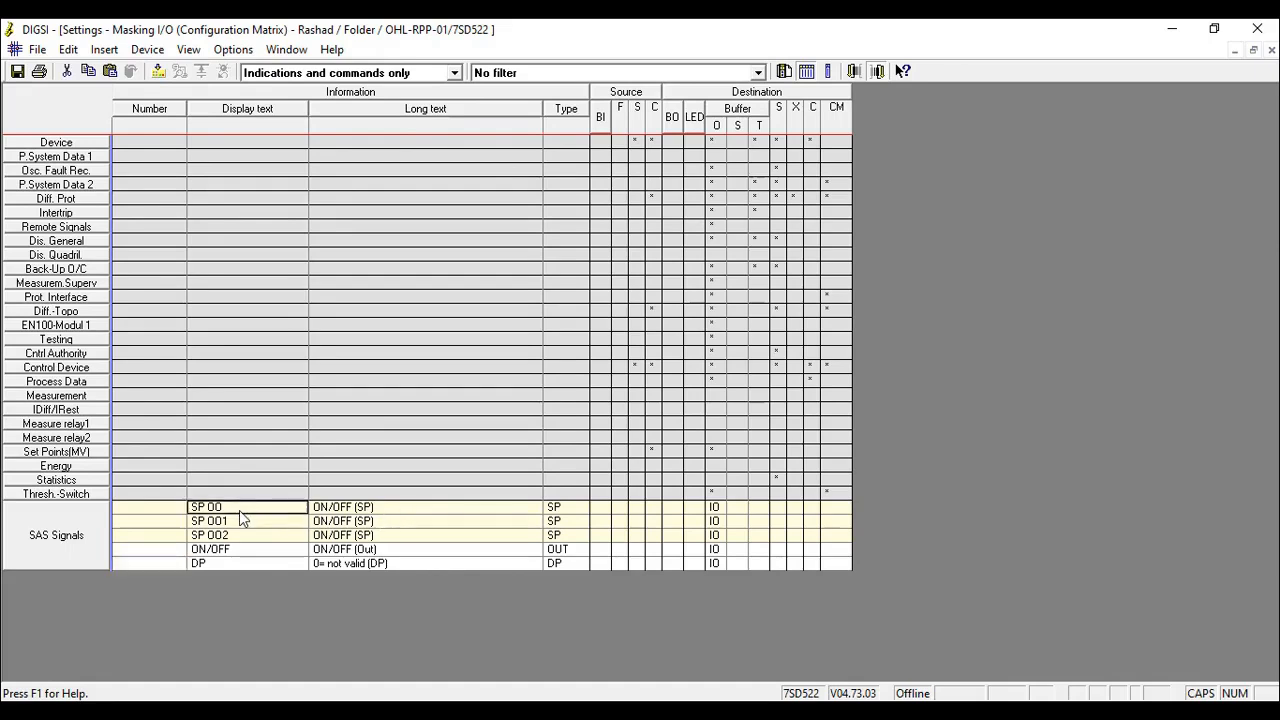
text(TCS)
click(393, 508)
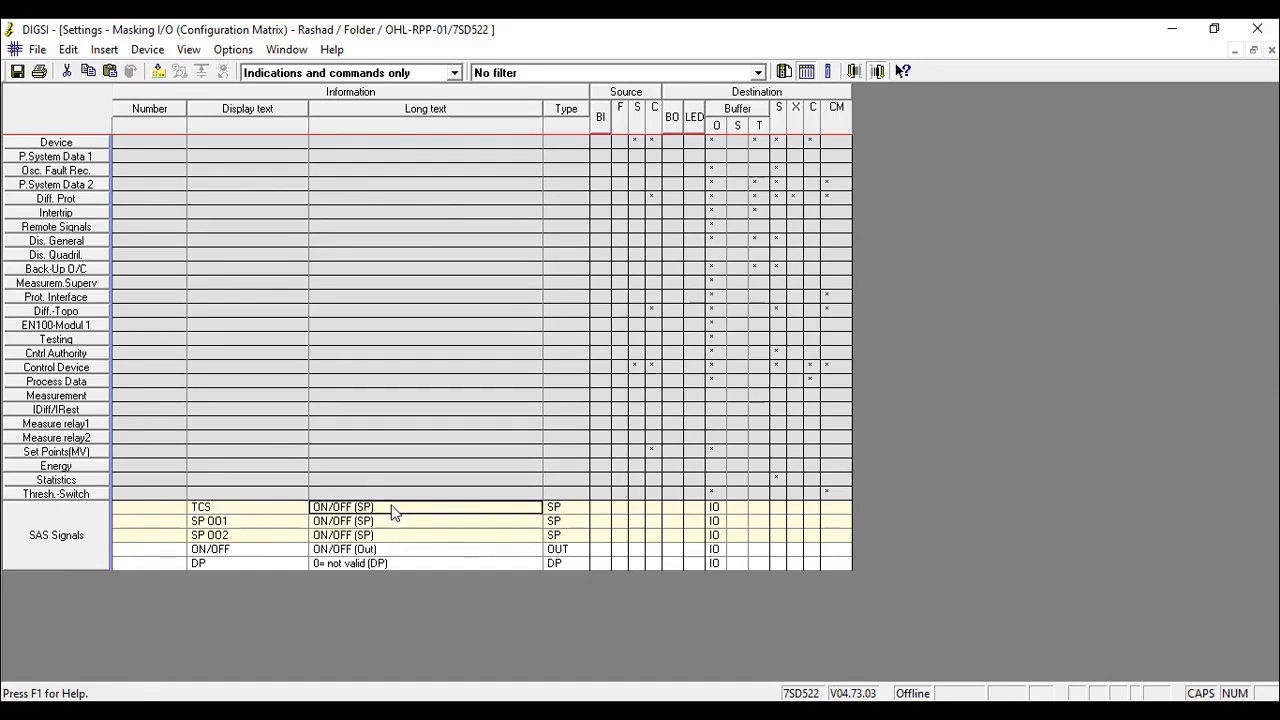
text(TCS)
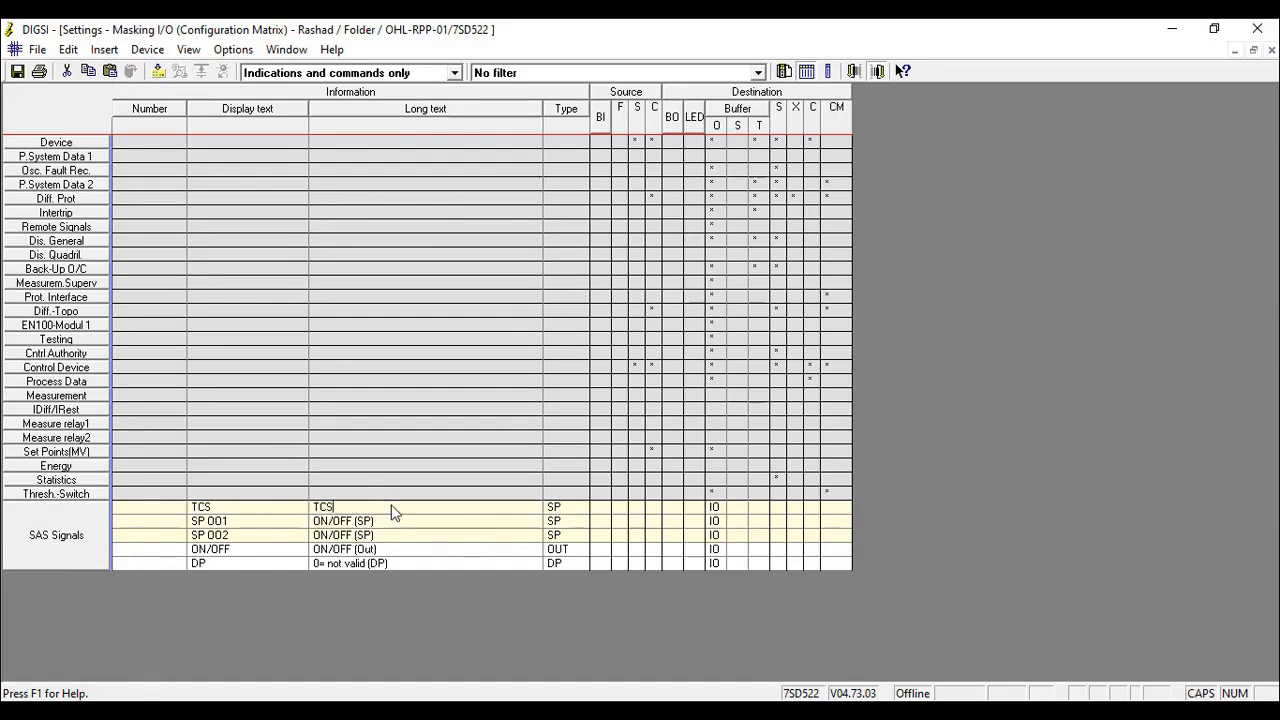
text( FAIL)
key(Tab)
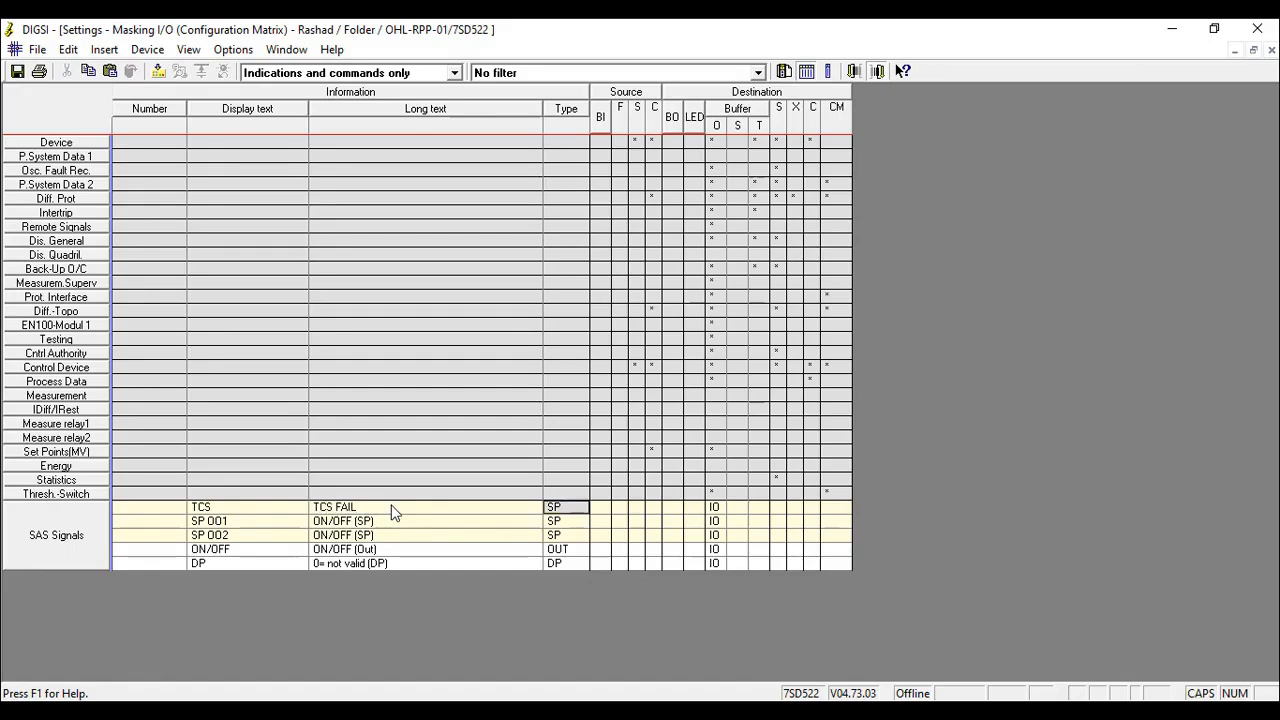
- Set the display texts of the second and third SAS Signals single points to IN01 and IN02
click(268, 529)
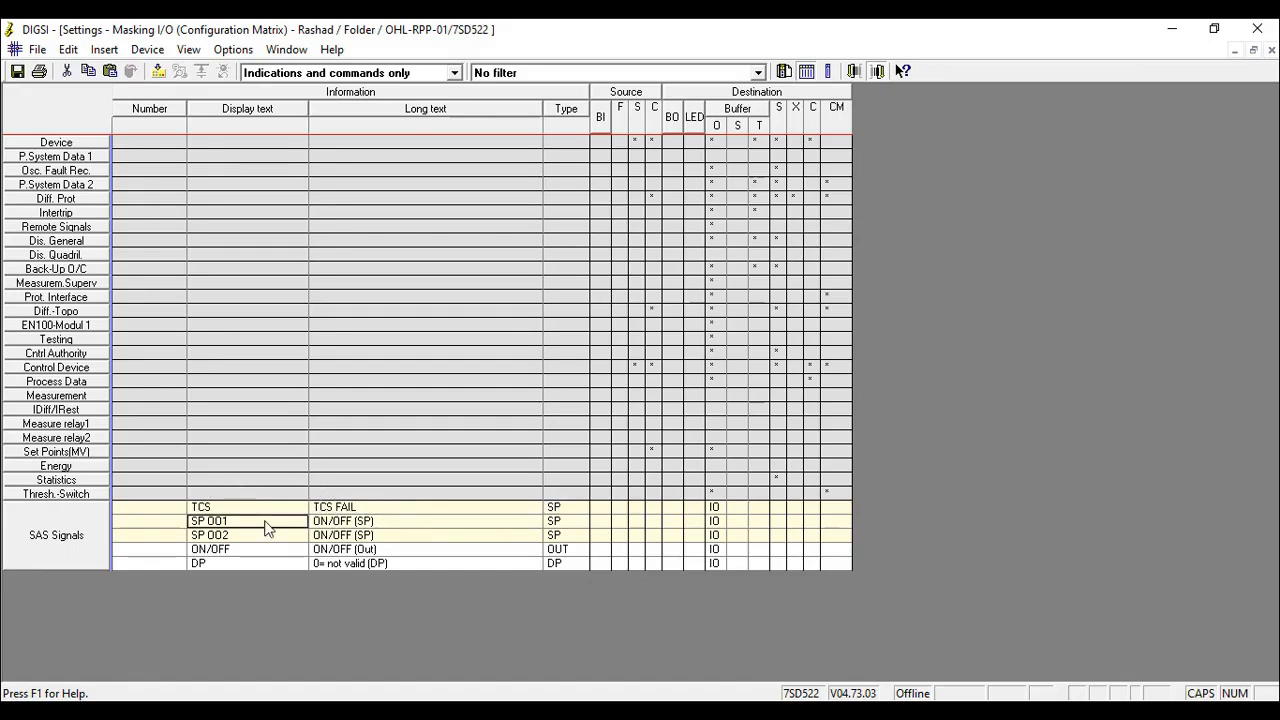
text(IN)
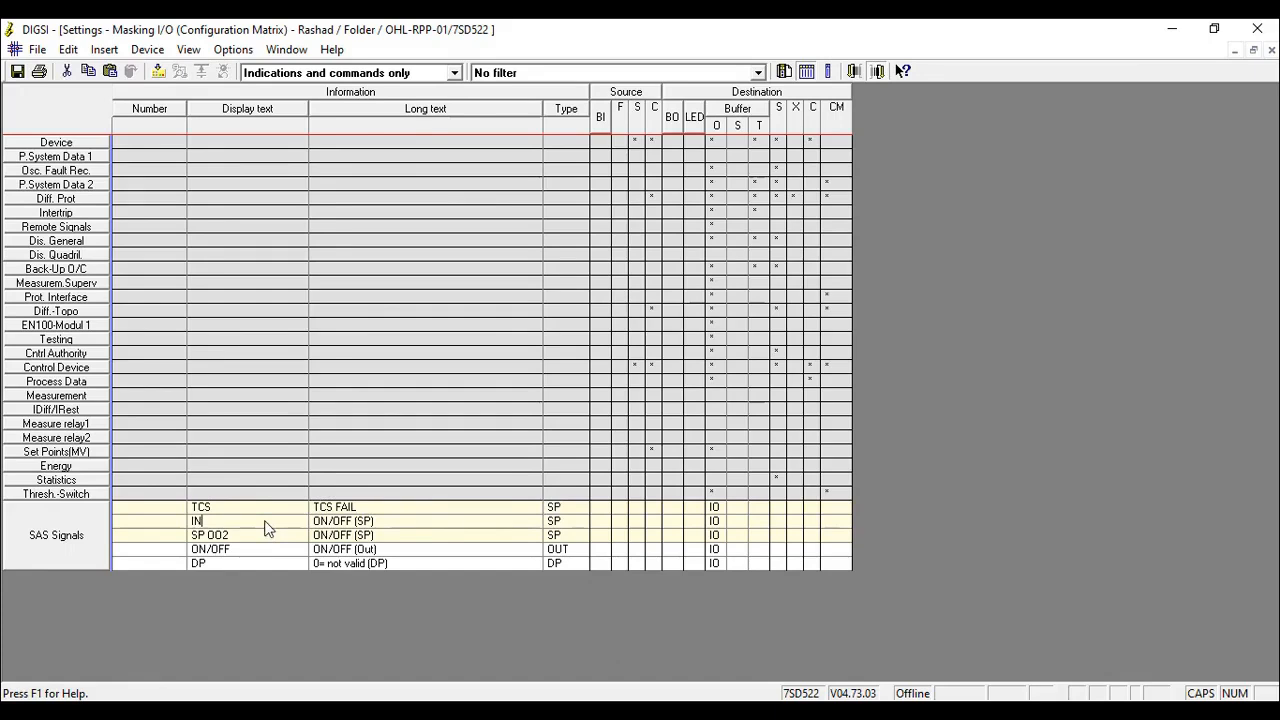
text(01)
click(246, 537)
text(IN02)
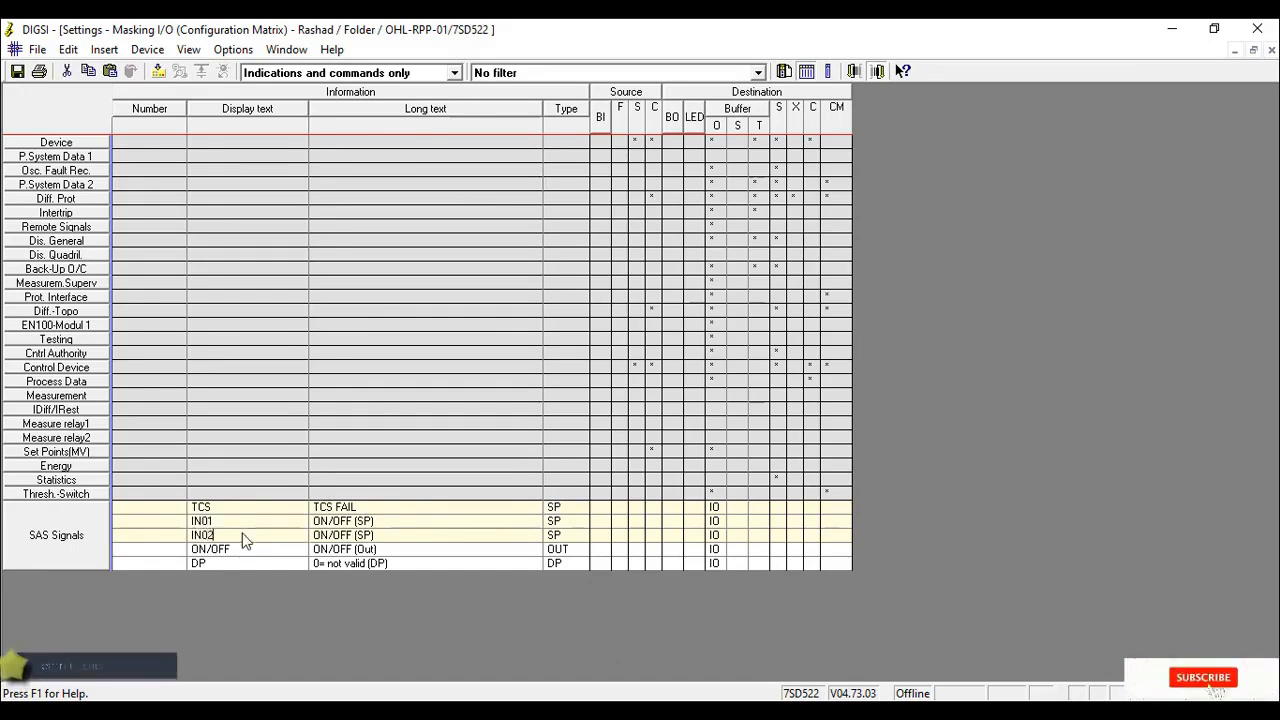
- Set the long texts of signals IN01 and IN02 to IN01 and IN02 respectively
click(399, 525)
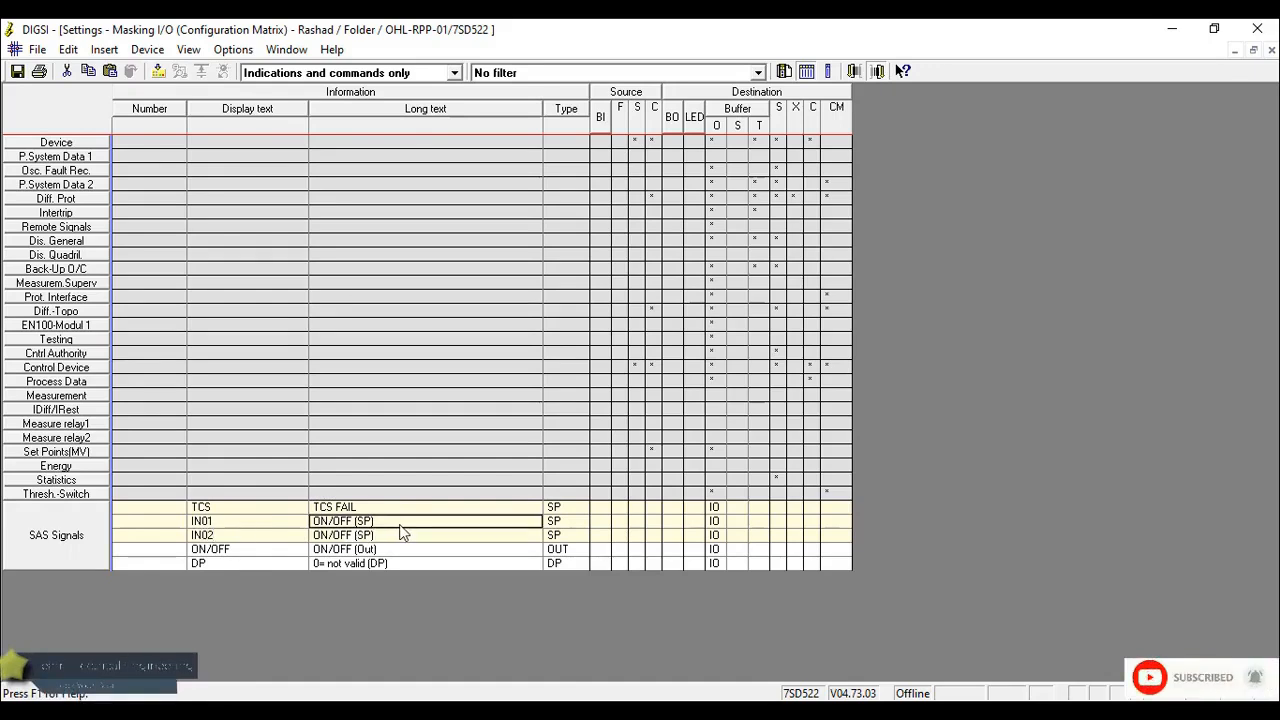
text(IN01)
key(Tab)
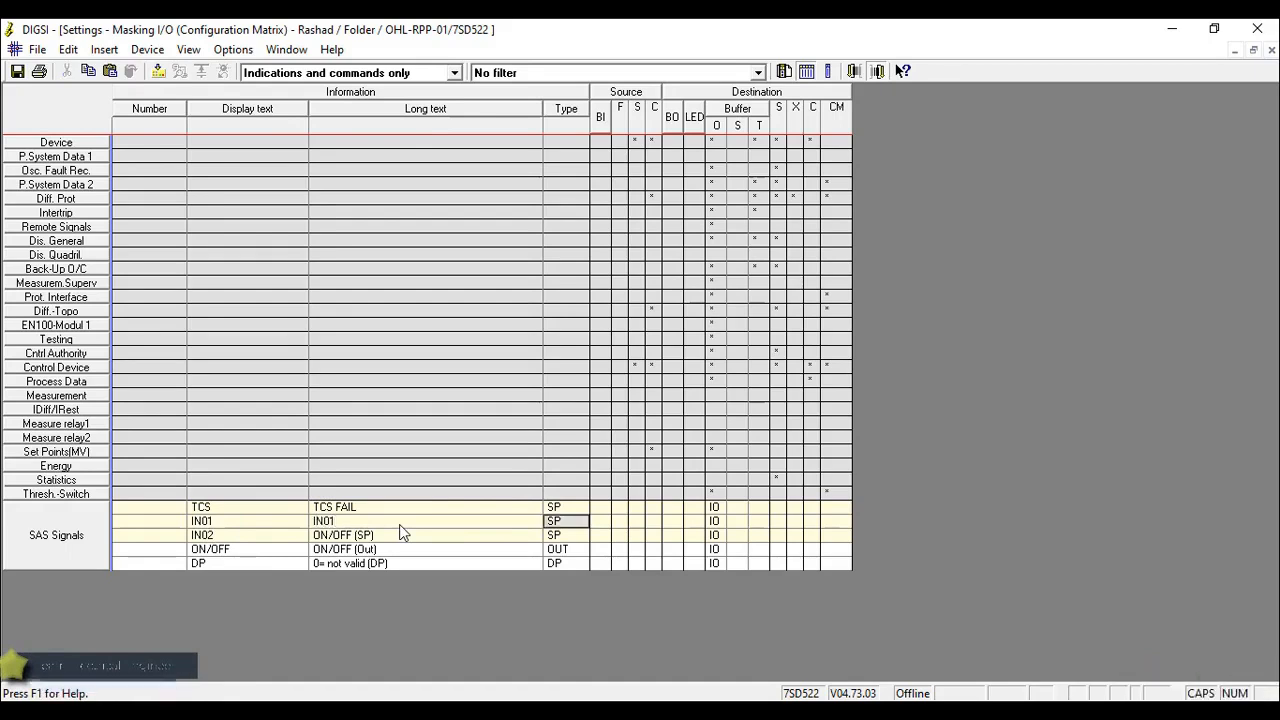
click(390, 537)
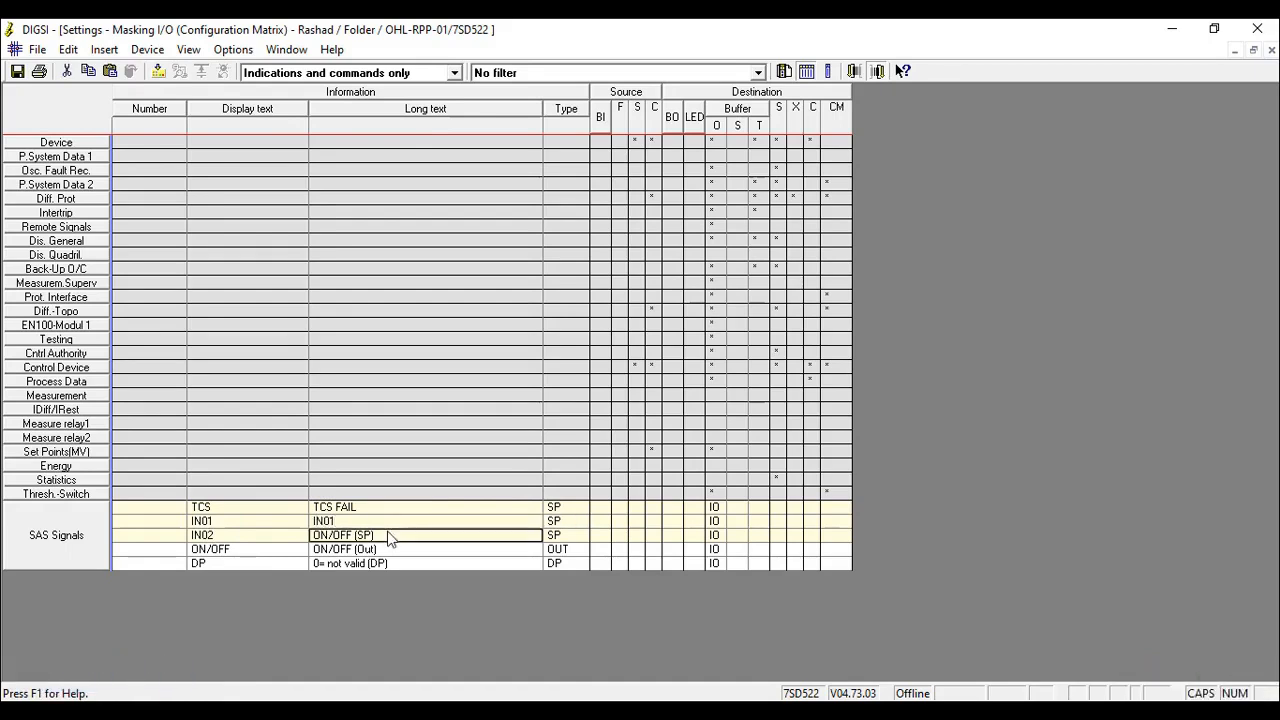
text(IN02)
key(Tab)
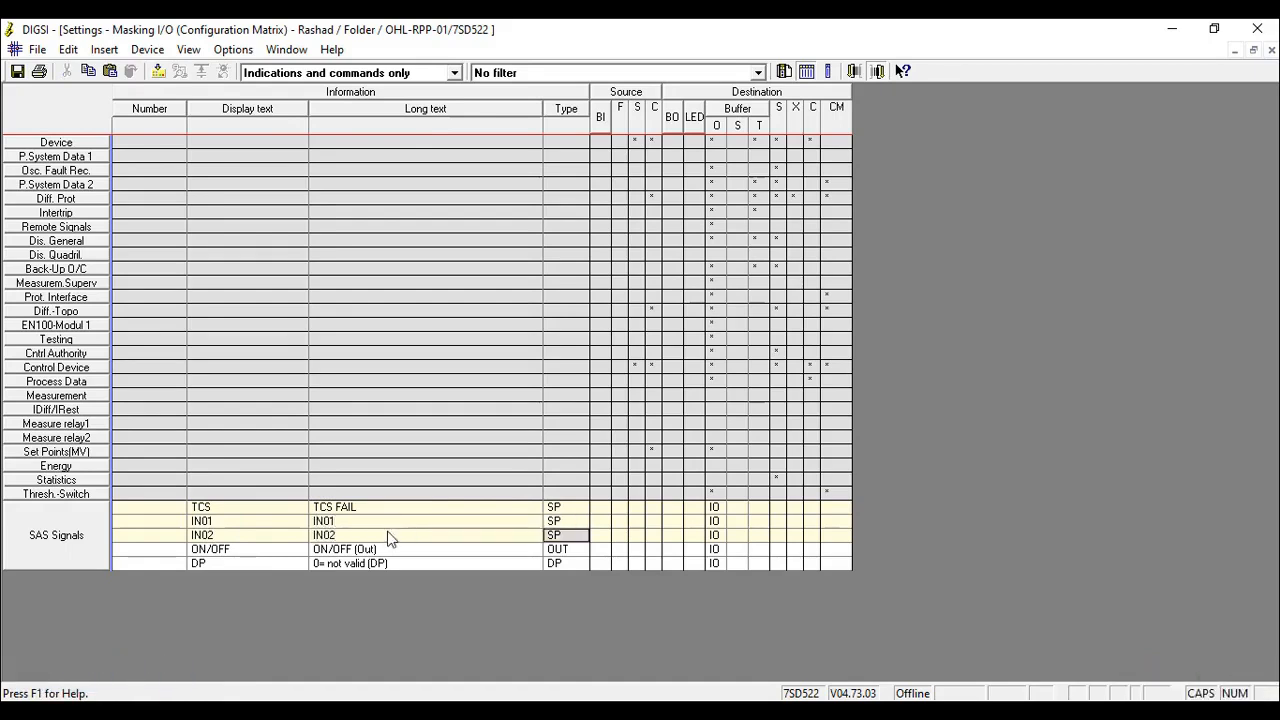
- Set the OUT signal's display text to DC and its long text to DC ALARM
click(246, 550)
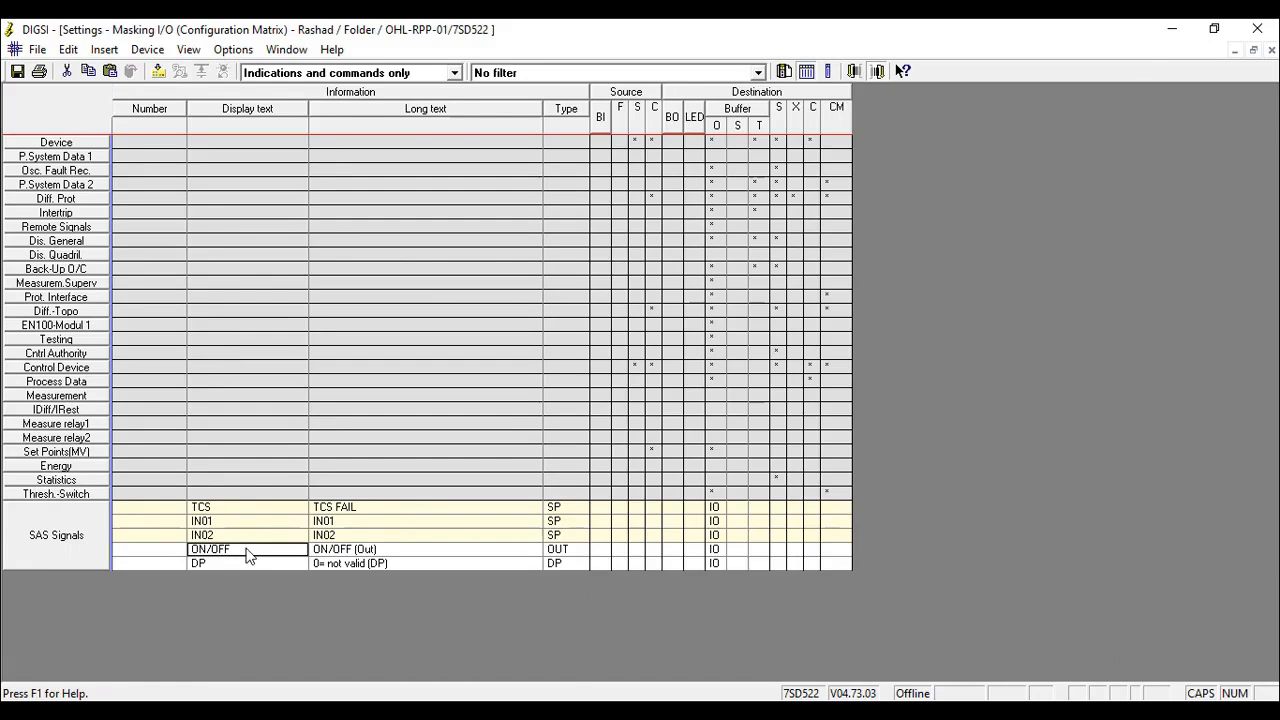
text(DC ALARM)
click(418, 553)
text(DC ALA)
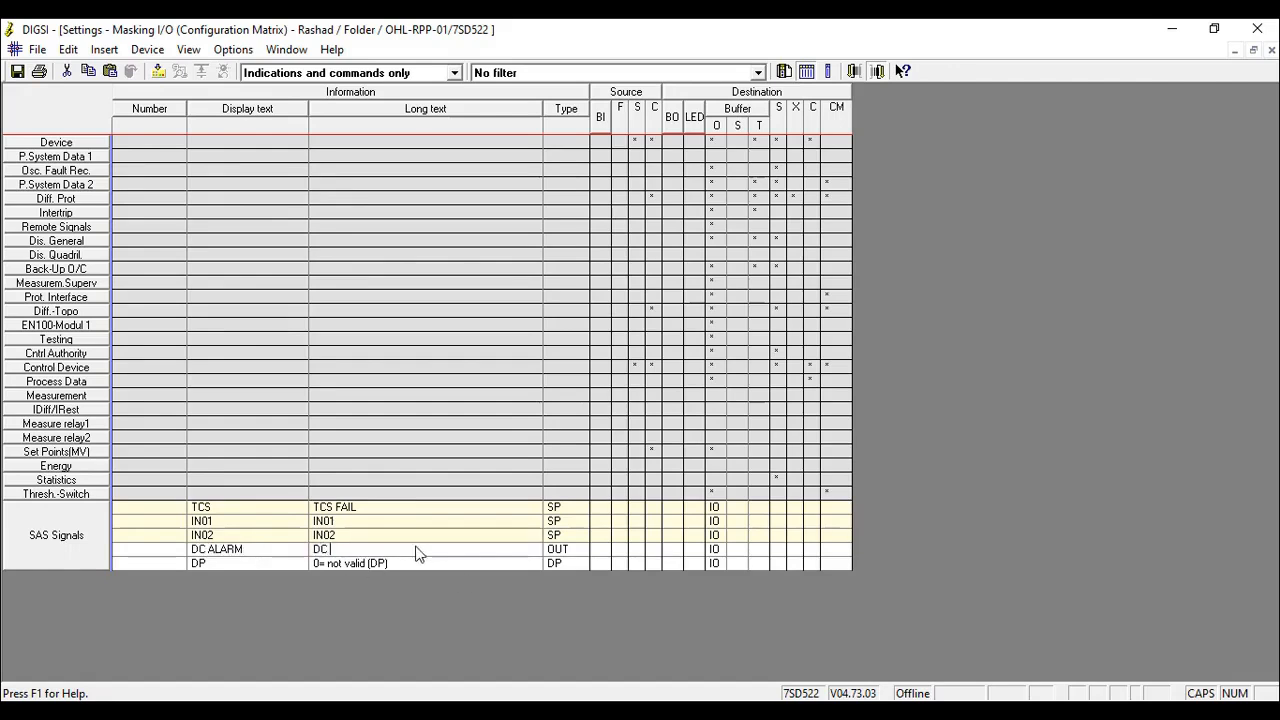
text(RM)
click(243, 549)
drag(244, 549, 208, 549)
key(BackSpace)
- Set the double point signal's display text to PROT and its long text to PROT ON/OFF
click(258, 567)
text(PROT)
click(407, 563)
text(PR)
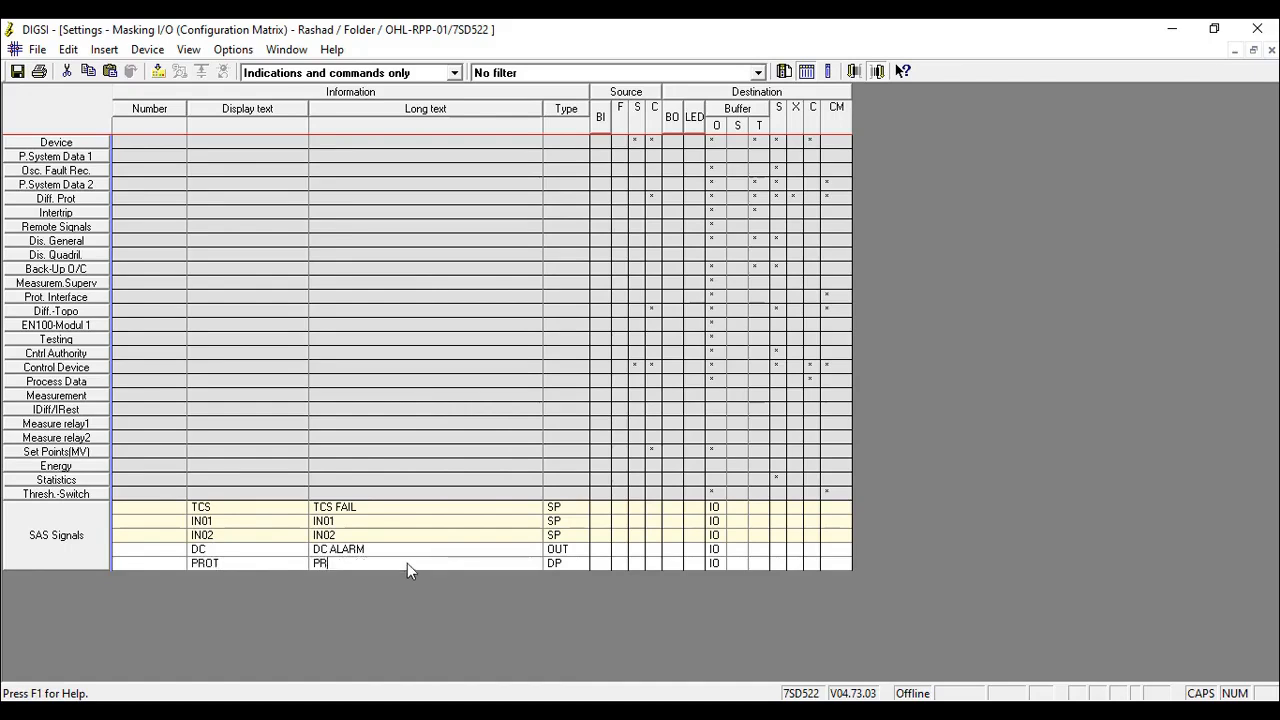
text(OT ON/OFF)
key(Tab)
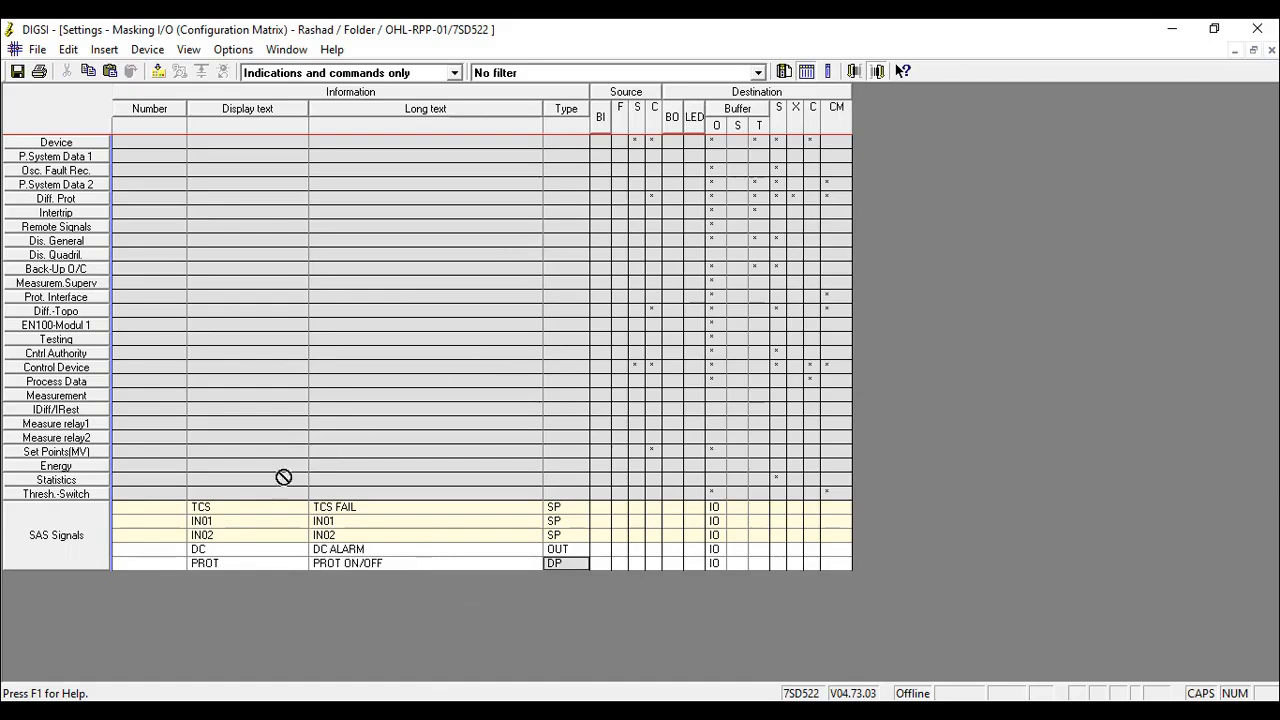
- Expand the Source BI columns and delete all existing configurations at the binary inputs
click(600, 116)
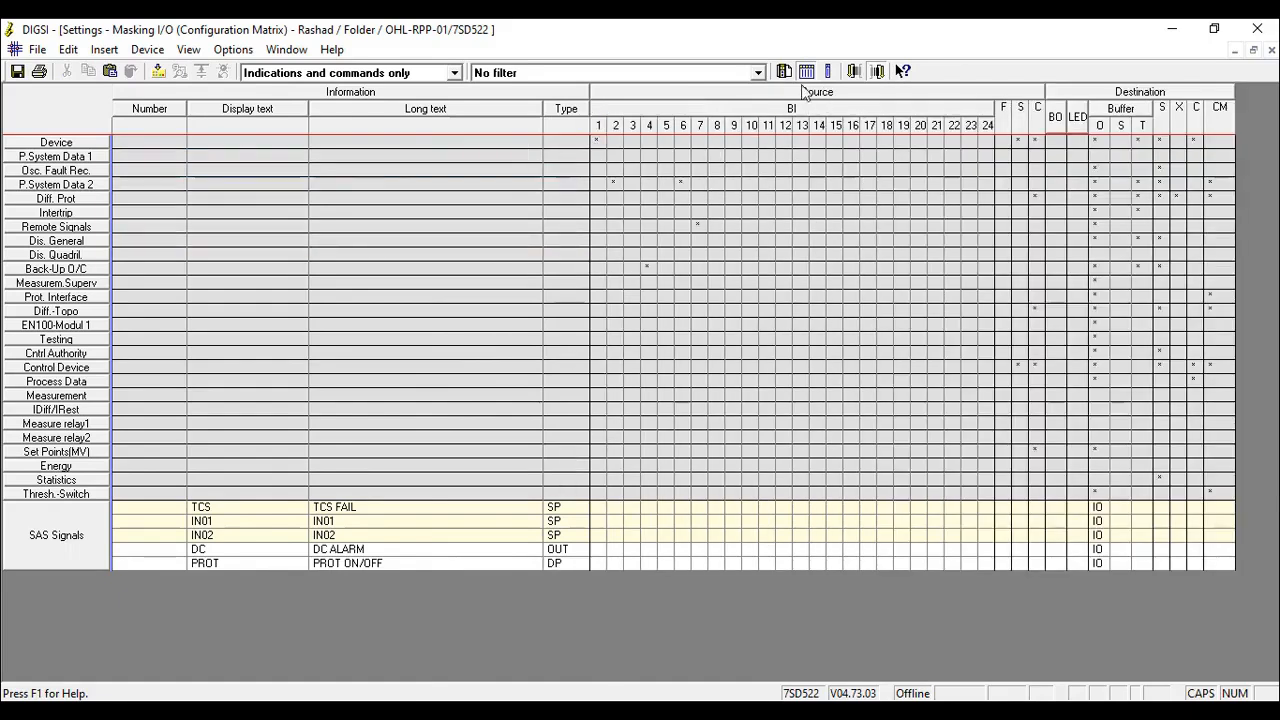
click(598, 508)
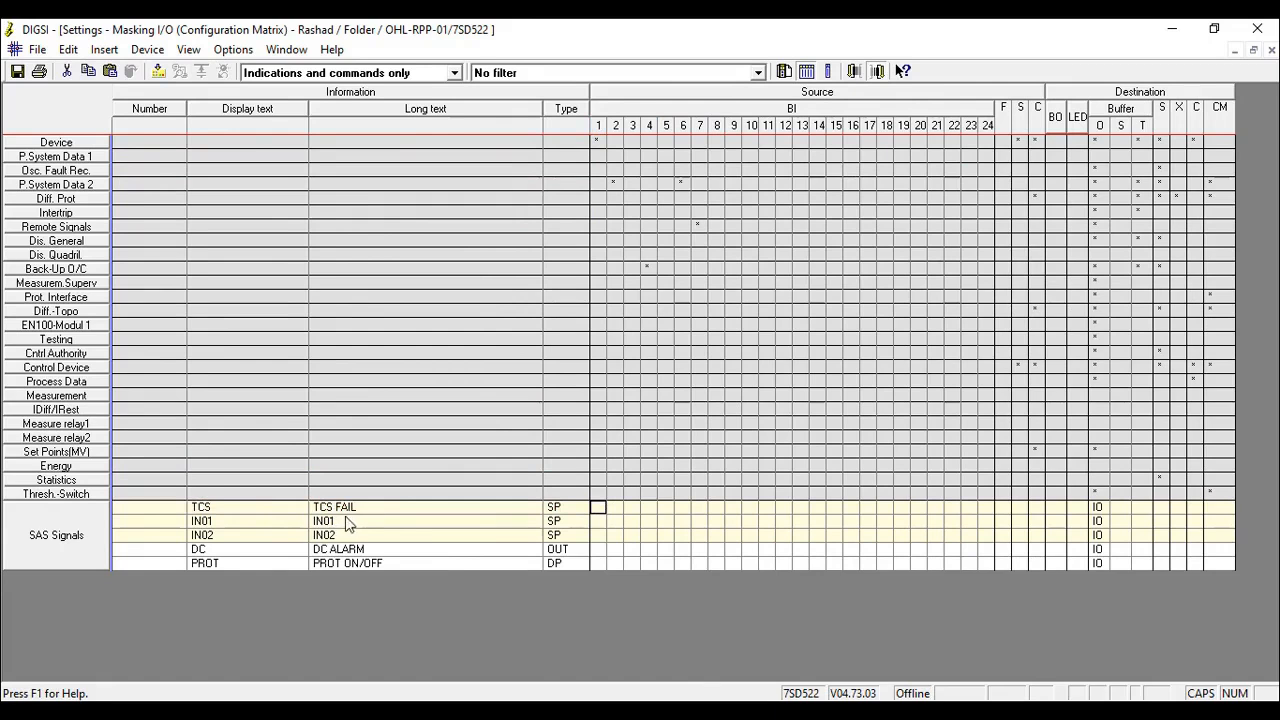
right_click(746, 112)
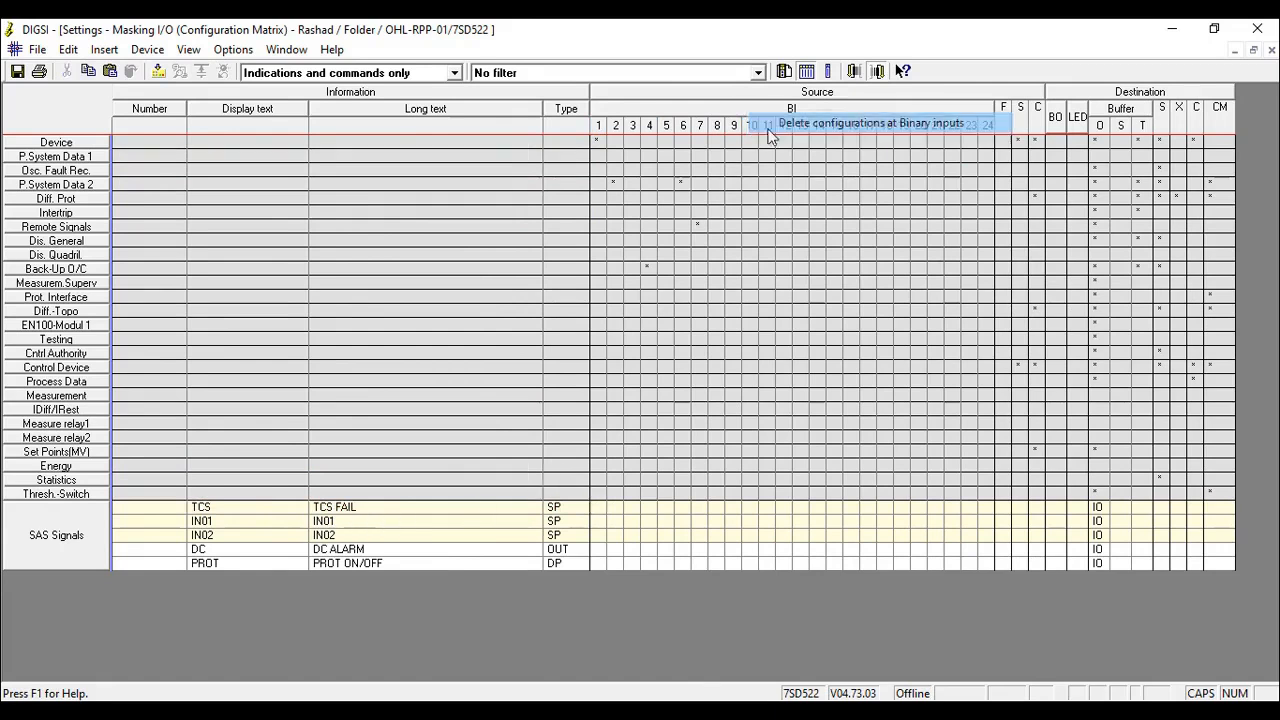
click(800, 120)
click(525, 442)
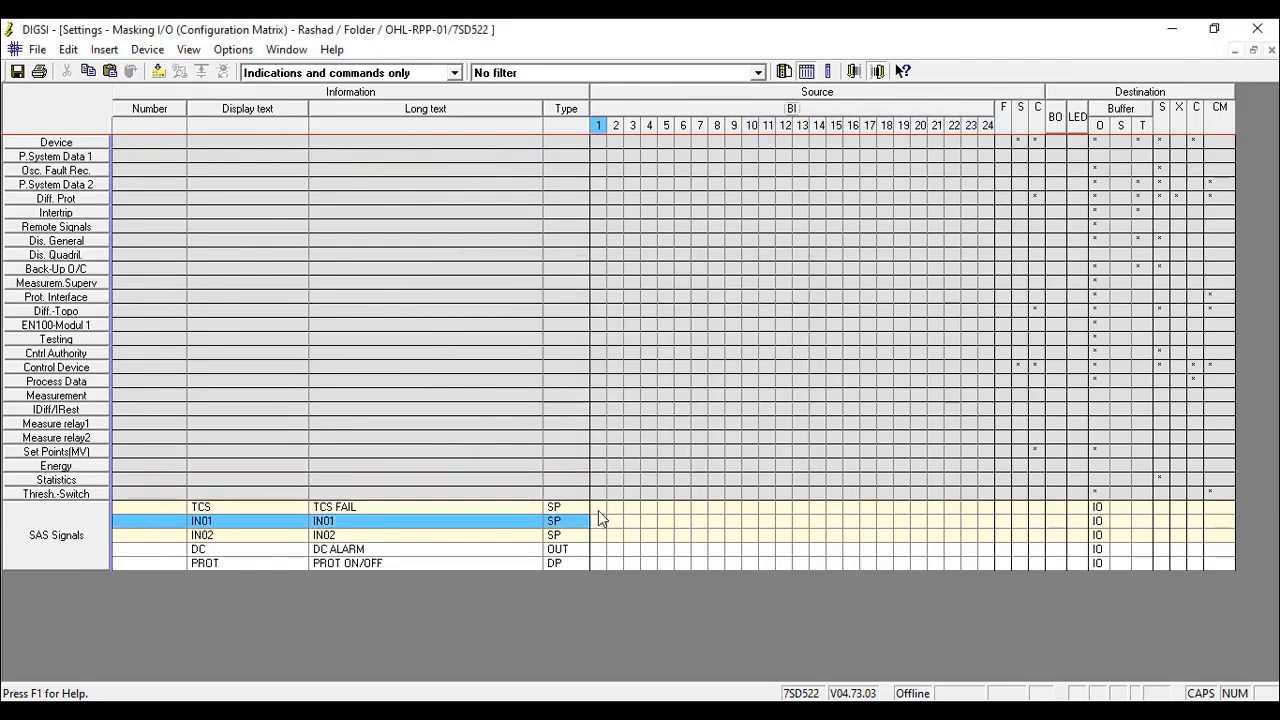
- Assign TCS, IN01 and IN02 to binary inputs 1, 2 and 3 respectively as H (active with voltage)
right_click(601, 510)
click(637, 517)
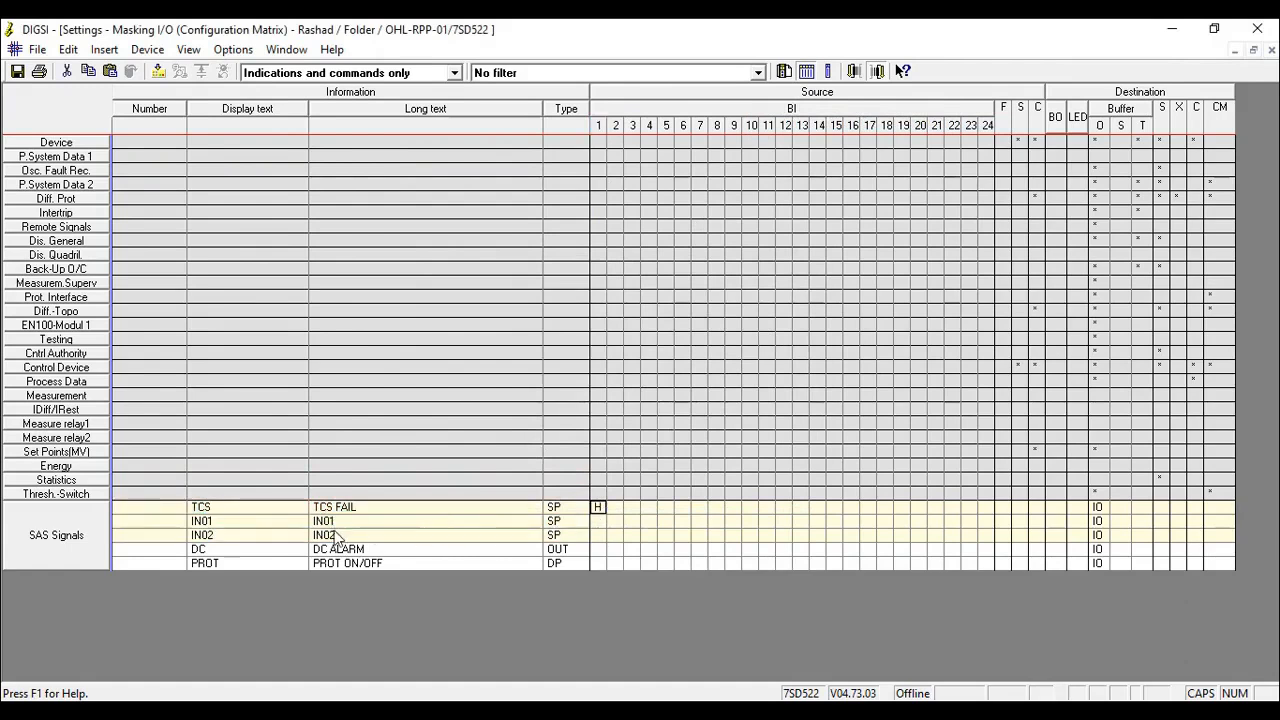
right_click(618, 526)
click(636, 533)
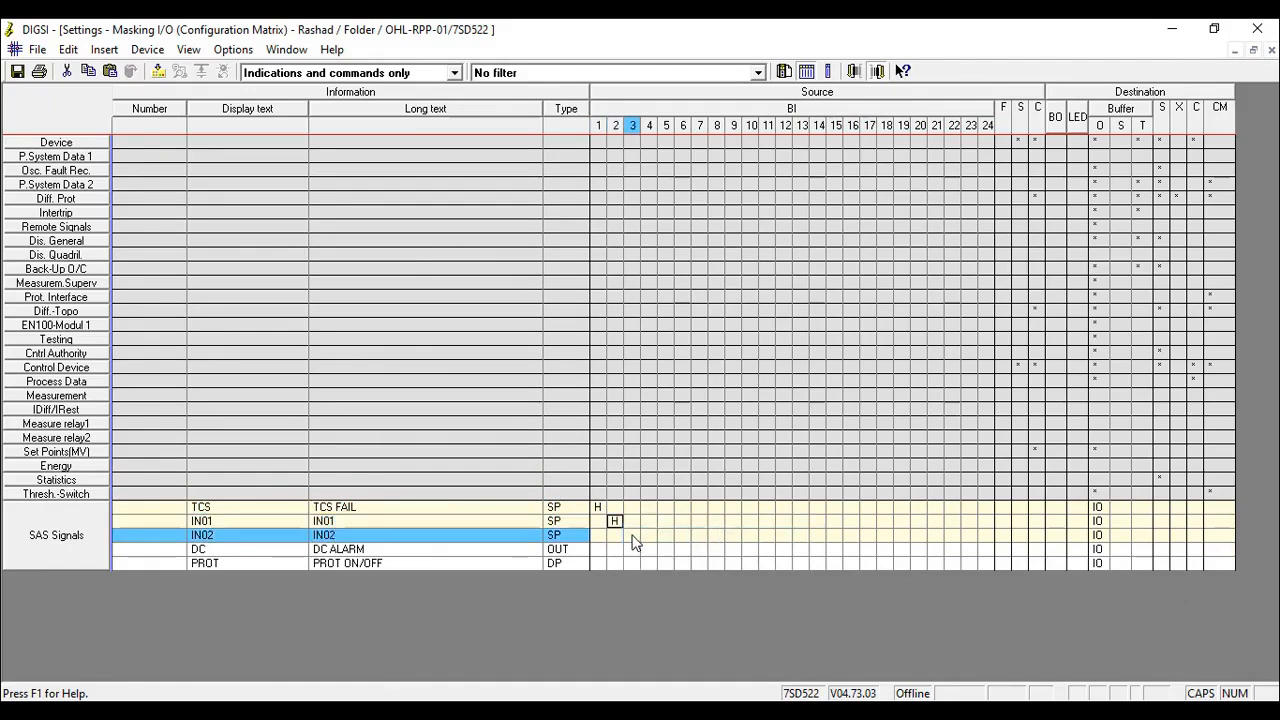
click(632, 538)
right_click(632, 538)
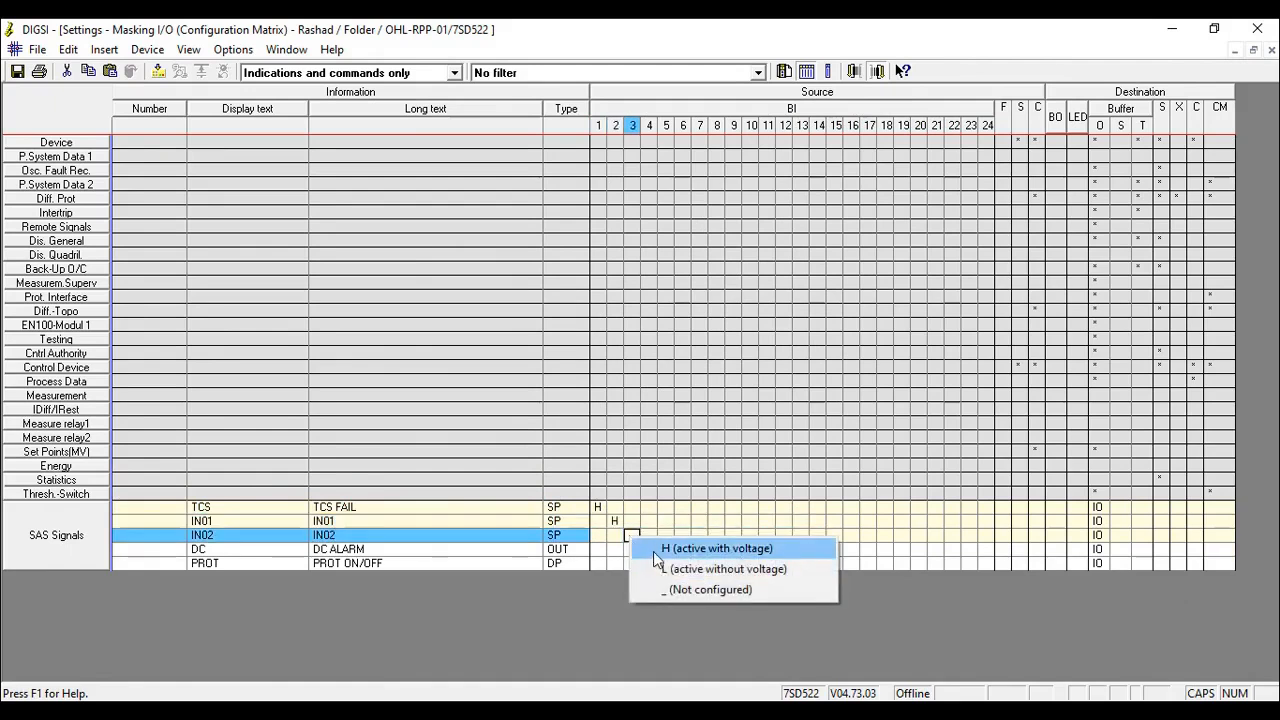
click(655, 549)
- Configure the DC signal with source C and the PROT double point signal on binary inputs 4 and 5
click(285, 557)
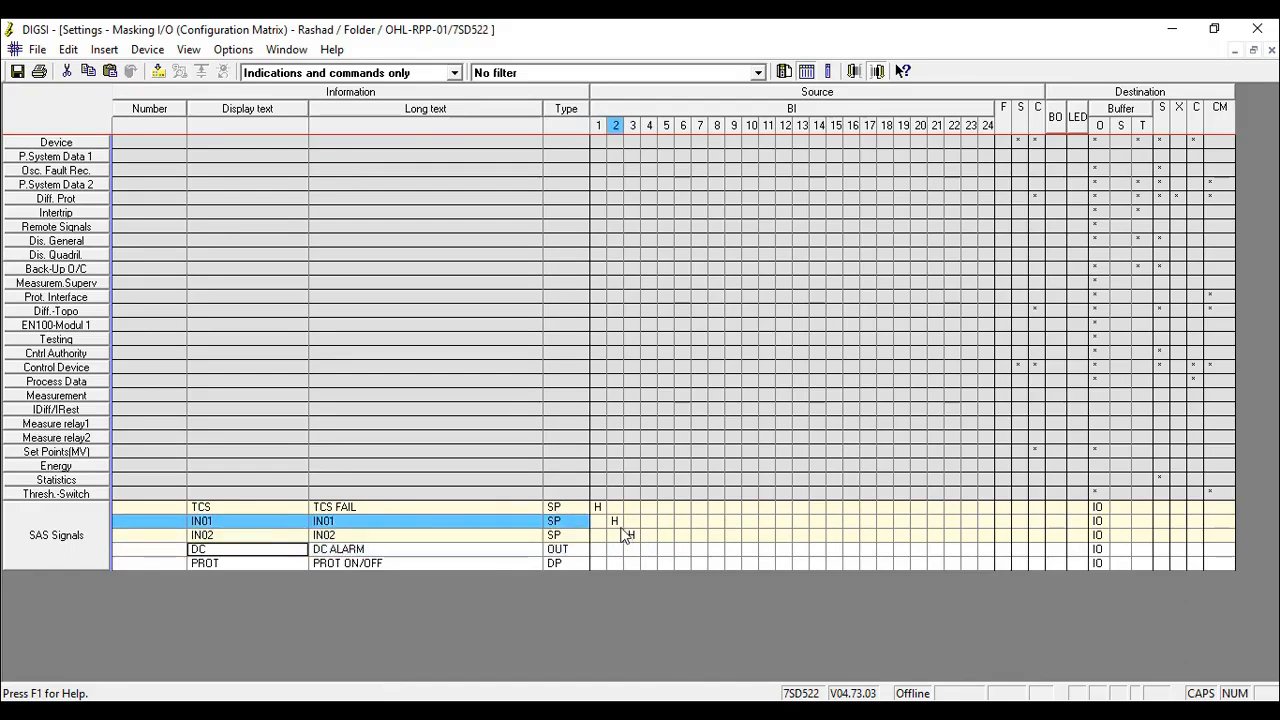
click(516, 552)
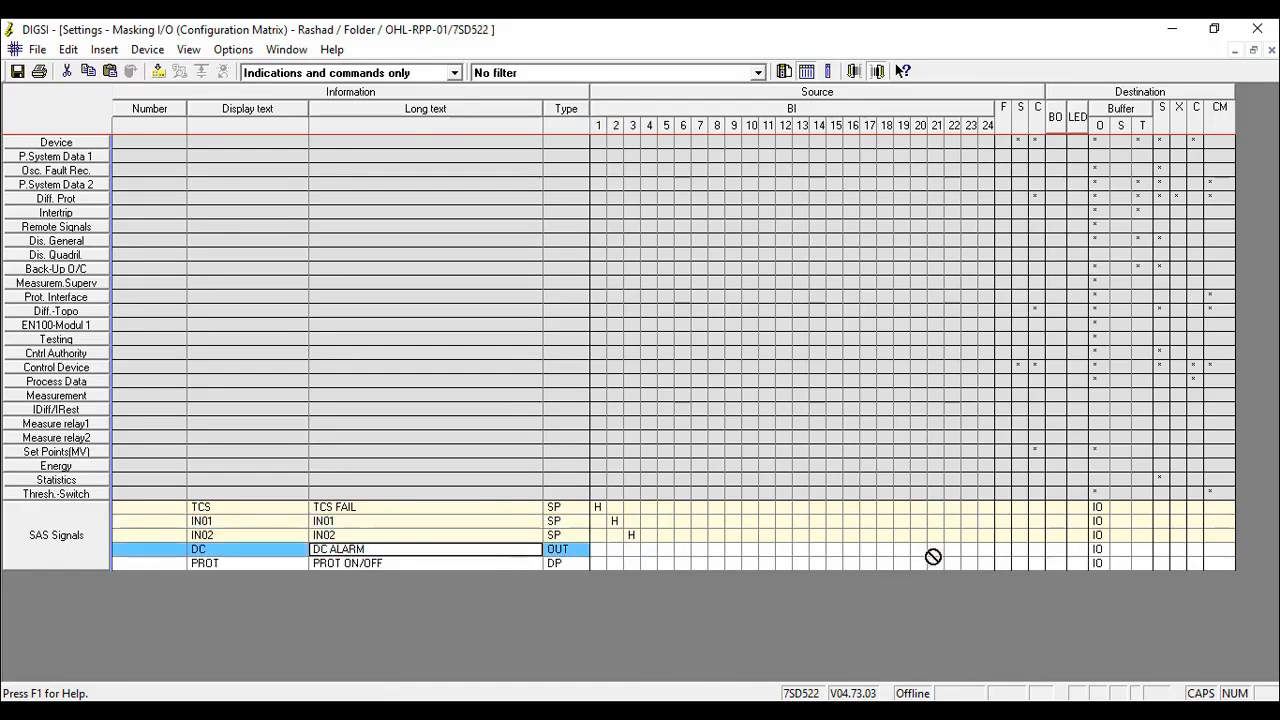
right_click(1039, 556)
click(1062, 567)
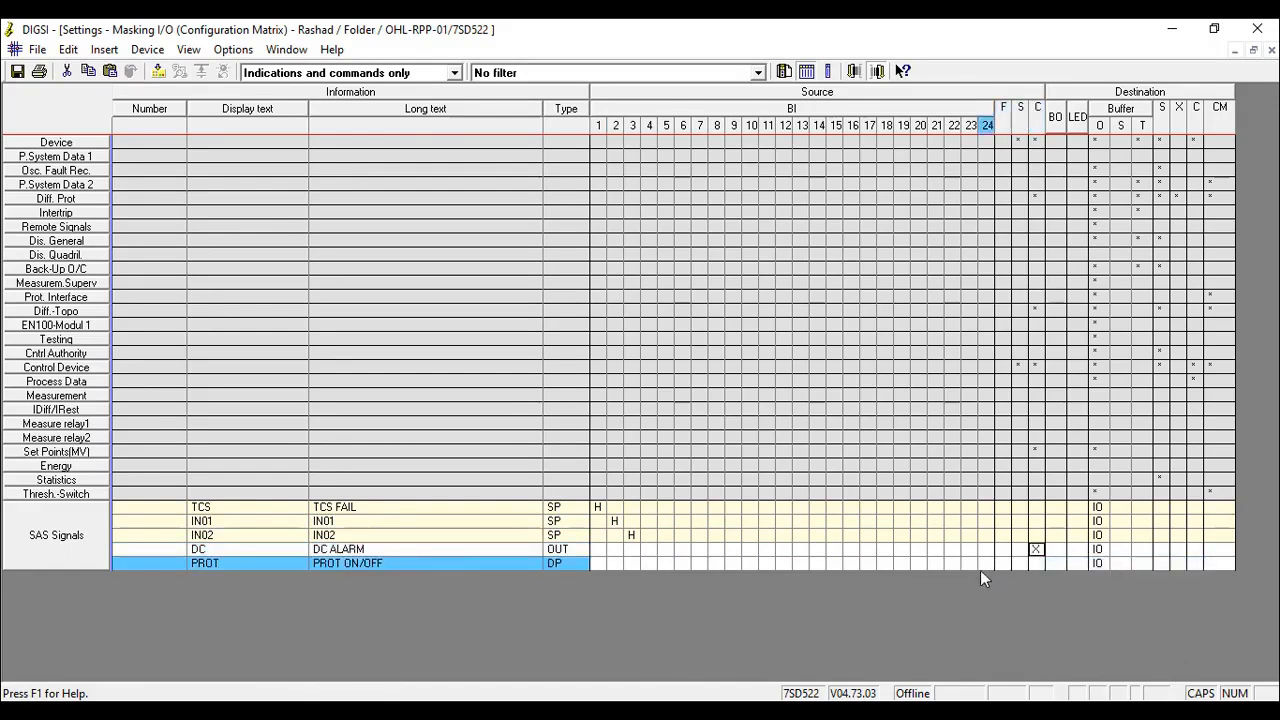
right_click(649, 564)
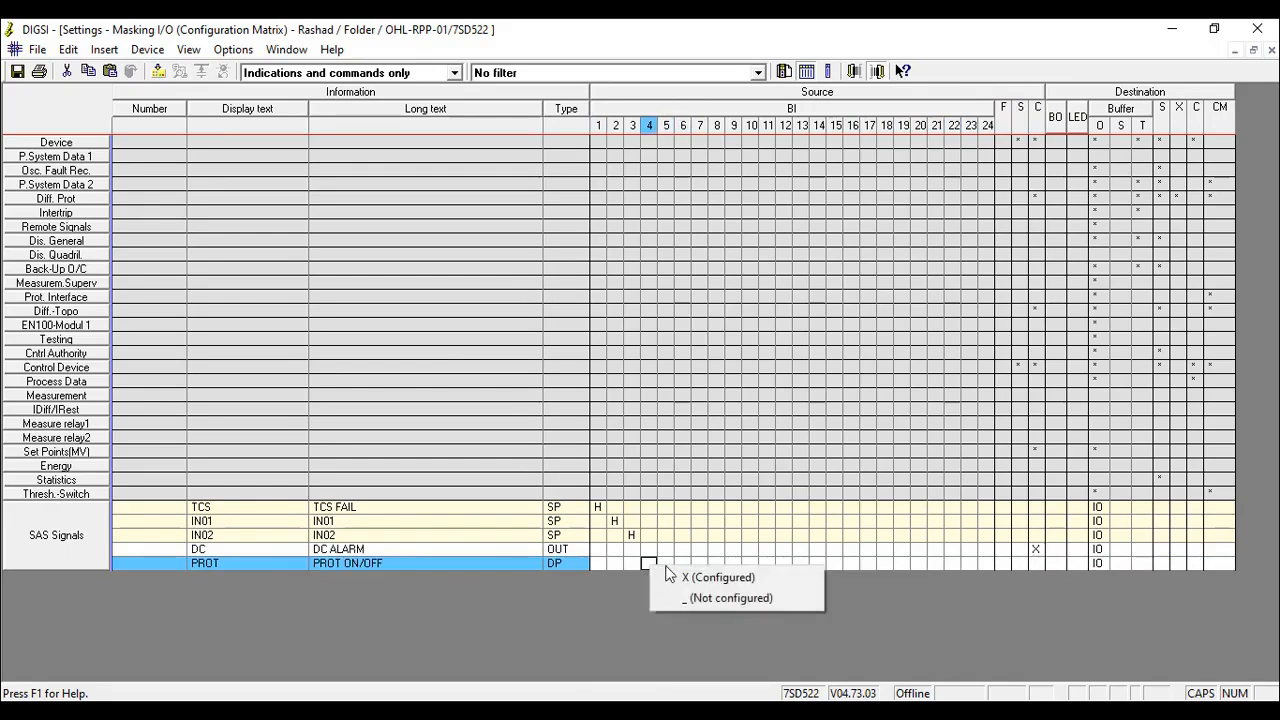
click(669, 569)
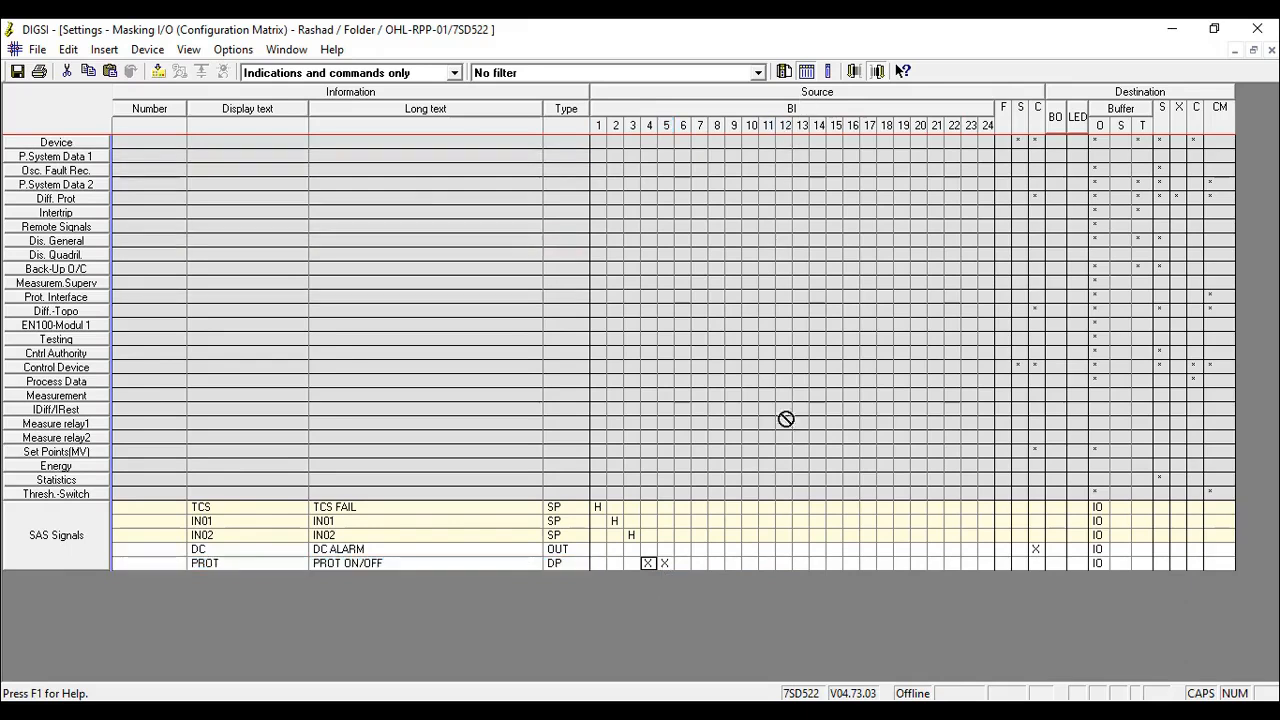
- Route the TCS signal to destination S and enter SAS as the prefix of its IEC 61850 object
click(597, 510)
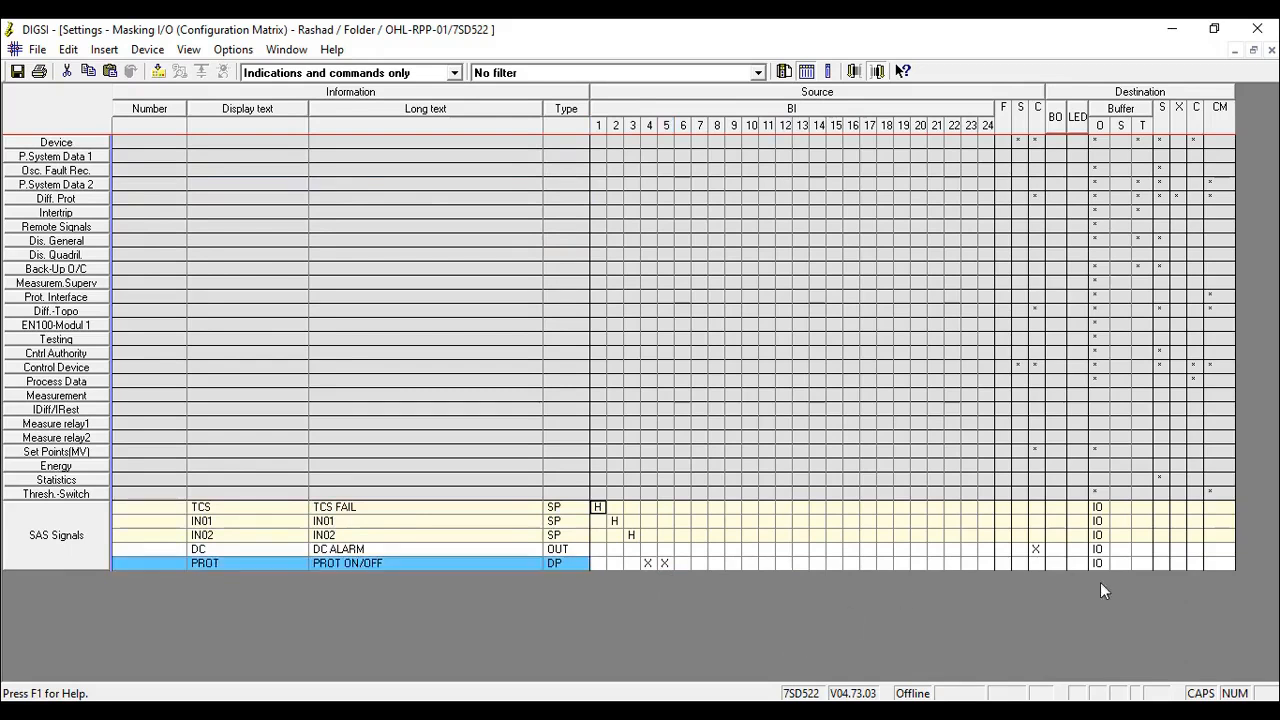
right_click(1162, 509)
click(1162, 519)
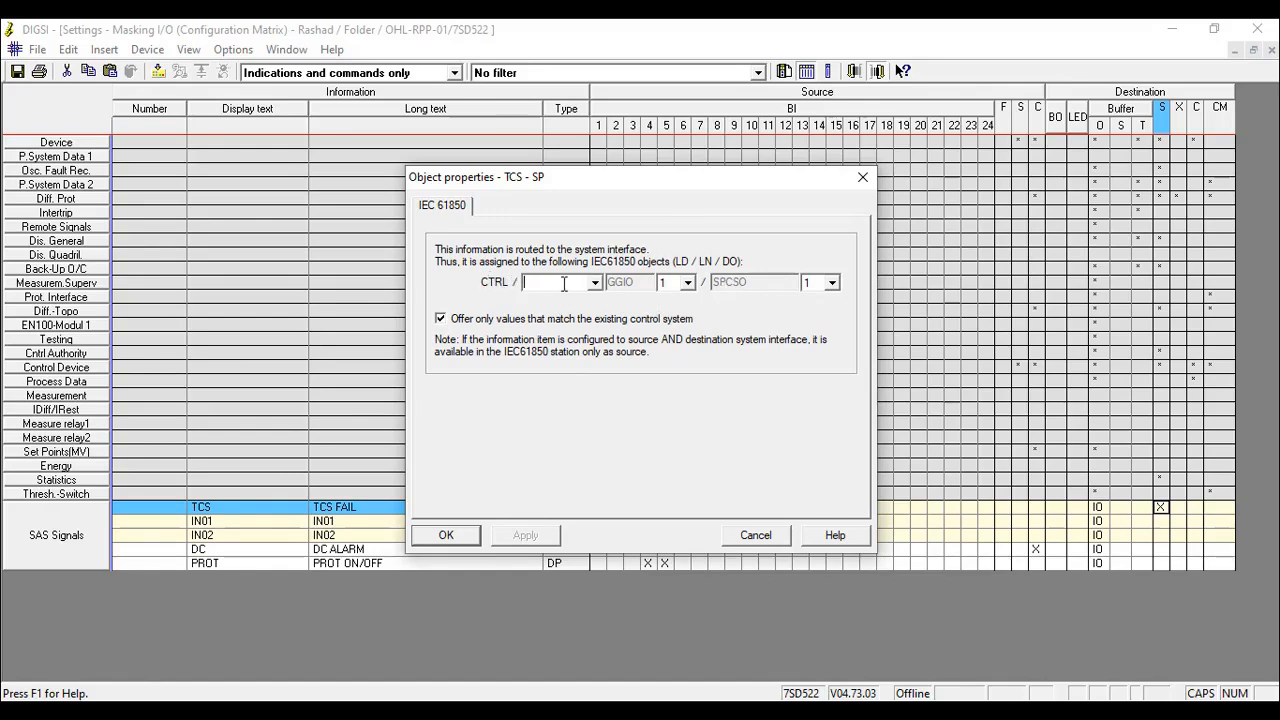
text(SAS)
- Set the TCS object's GGIO instance to 1 and SPCSO number to 1, and apply the IEC 61850 properties
click(688, 282)
mouse_move(689, 315)
mouse_down()
mouse_move(693, 484)
mouse_move(686, 304)
mouse_up()
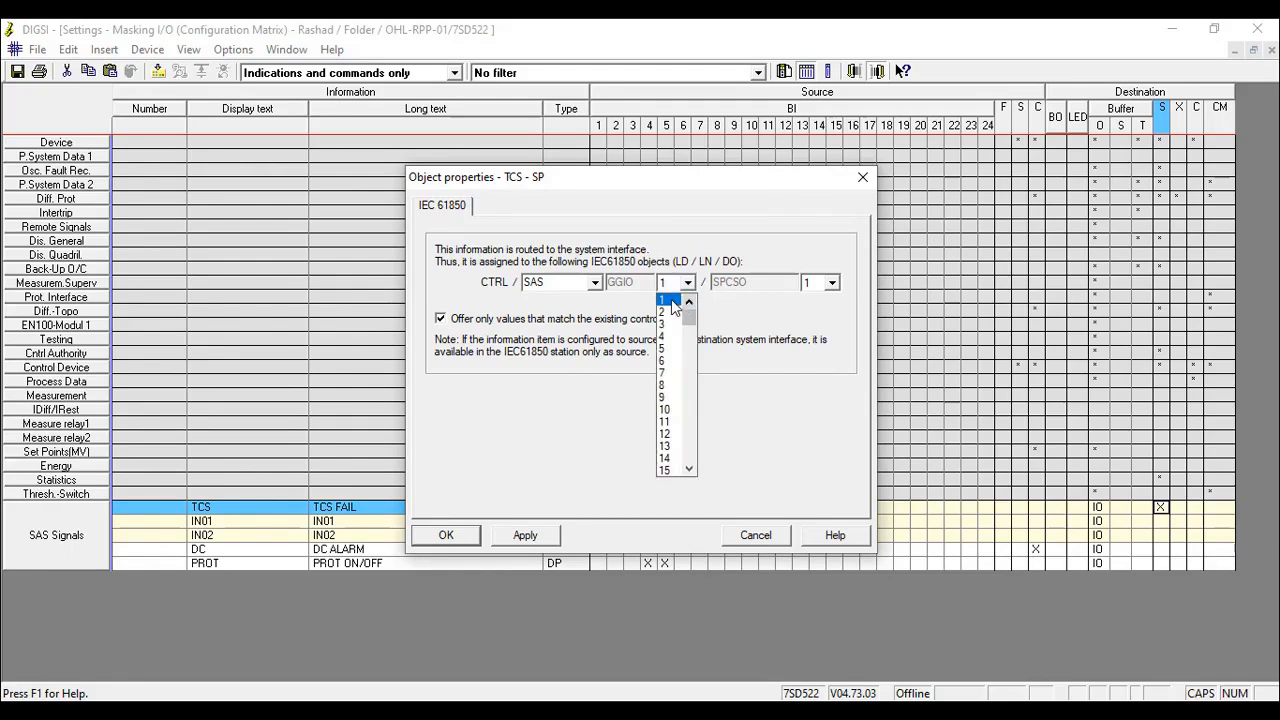
click(671, 299)
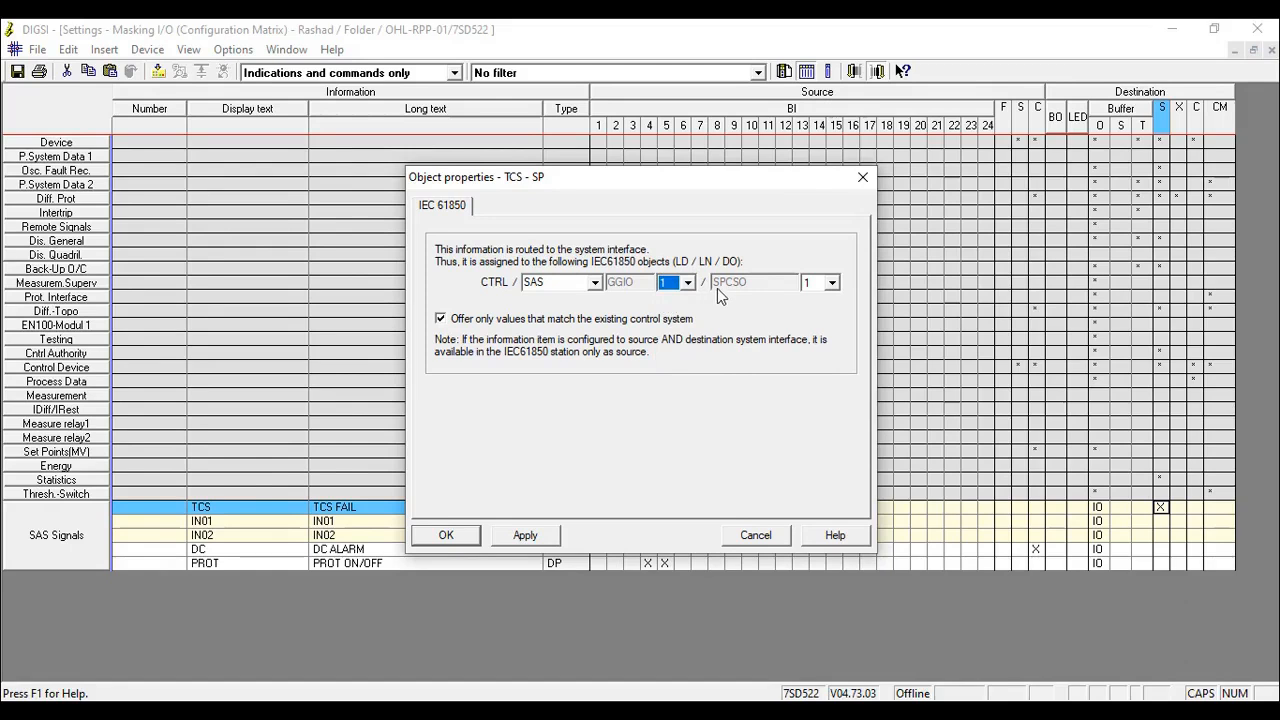
click(822, 286)
click(836, 298)
click(504, 535)
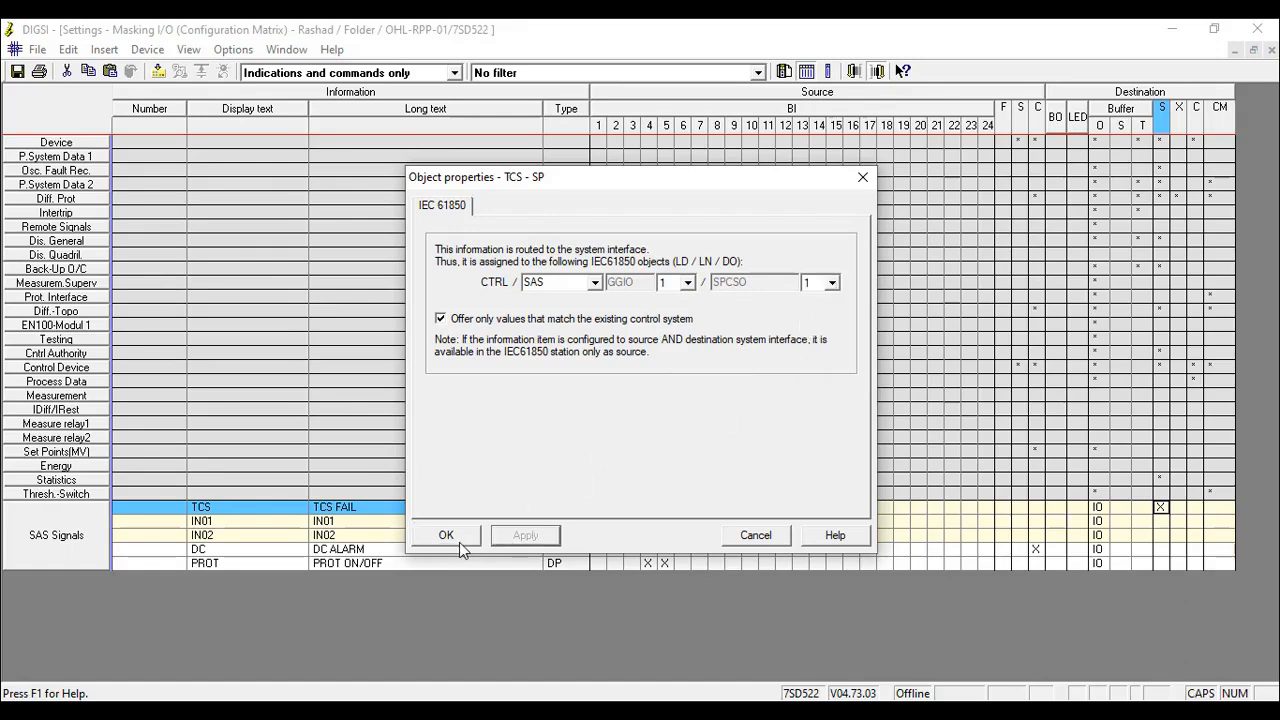
click(459, 542)
click(705, 516)
click(757, 507)
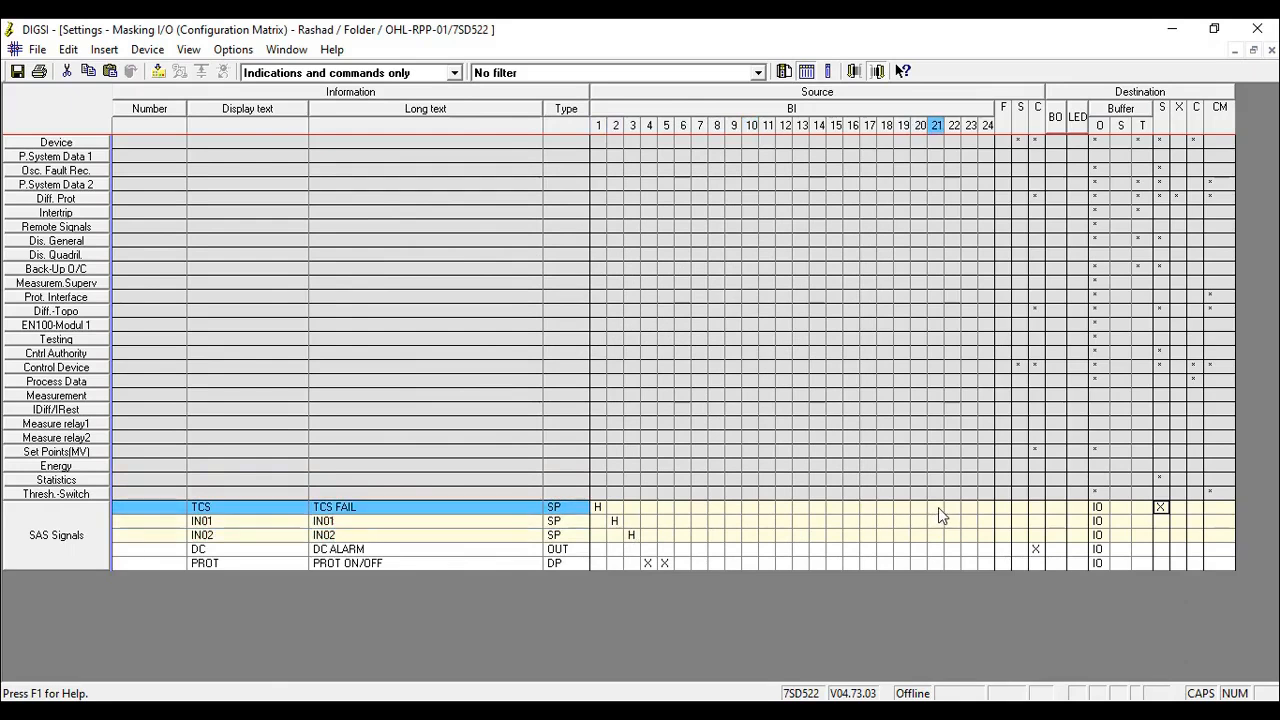
- Configure signals IN01 and IN02 with destination C
click(628, 532)
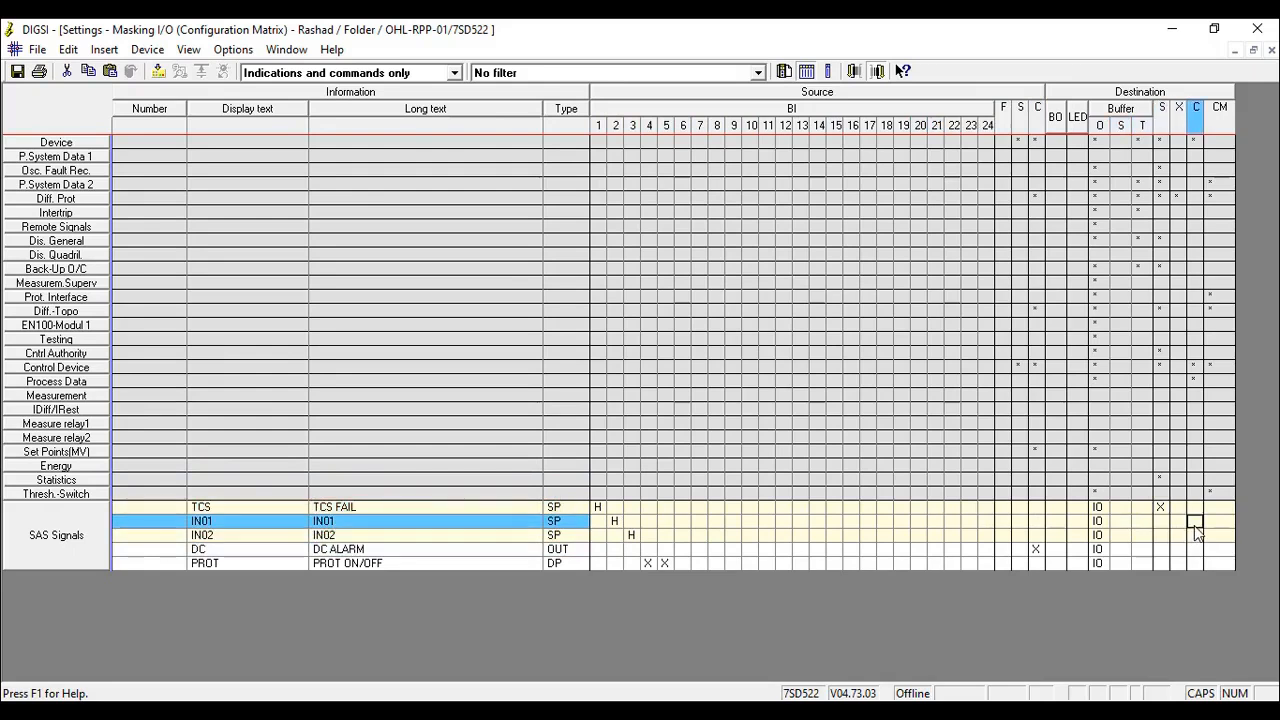
right_click(1195, 527)
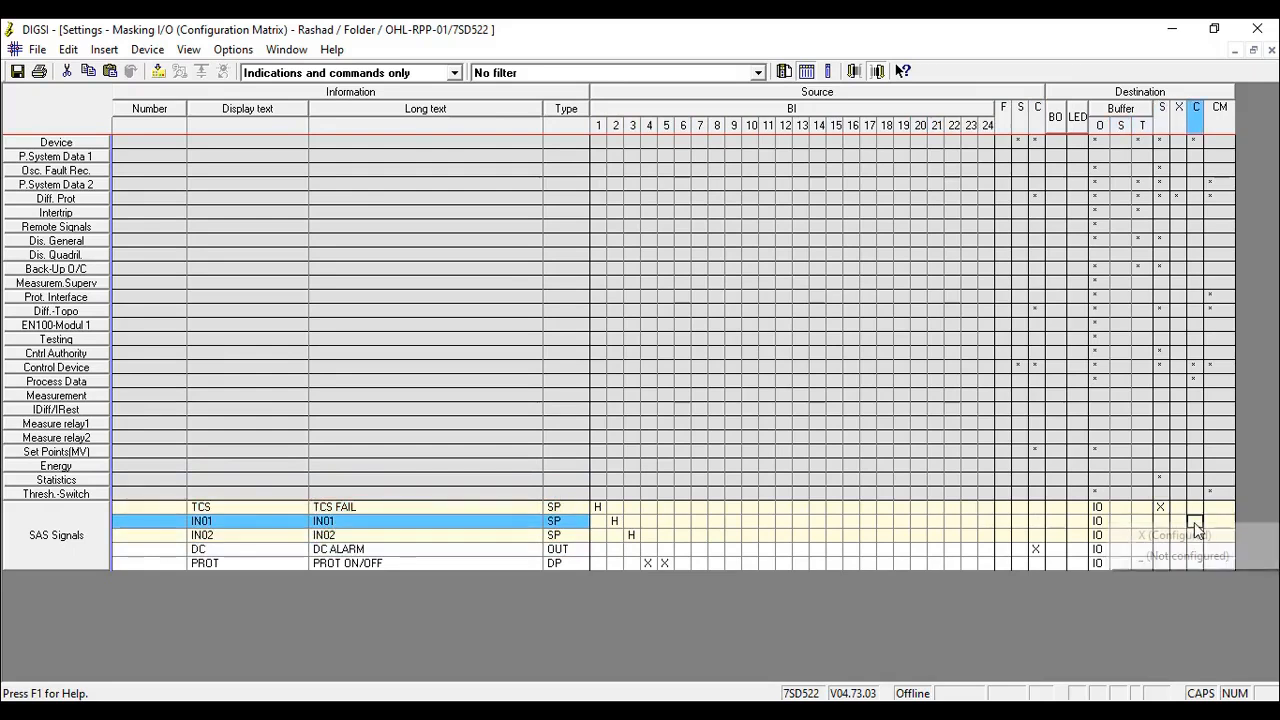
click(1196, 537)
right_click(1194, 535)
click(1194, 542)
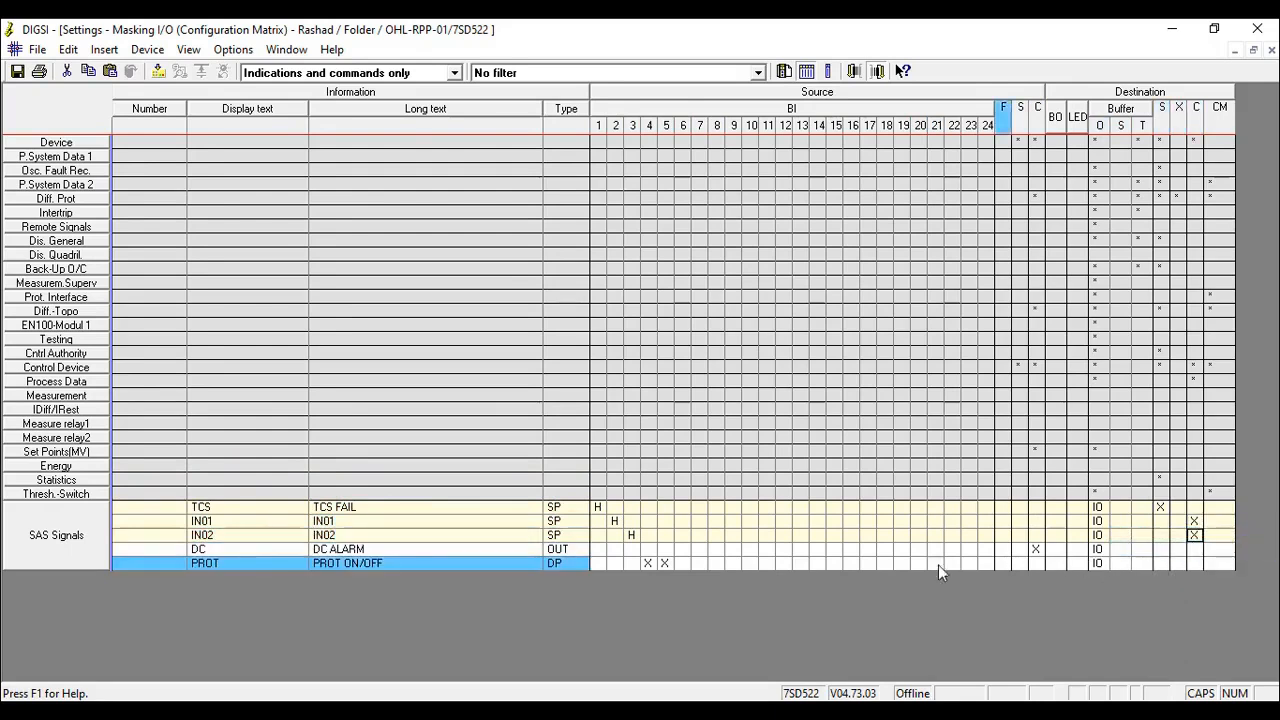
- Route the DC signal to destination S with the IEC 61850 object SAS GGIO 1, SPCSO 2
click(318, 552)
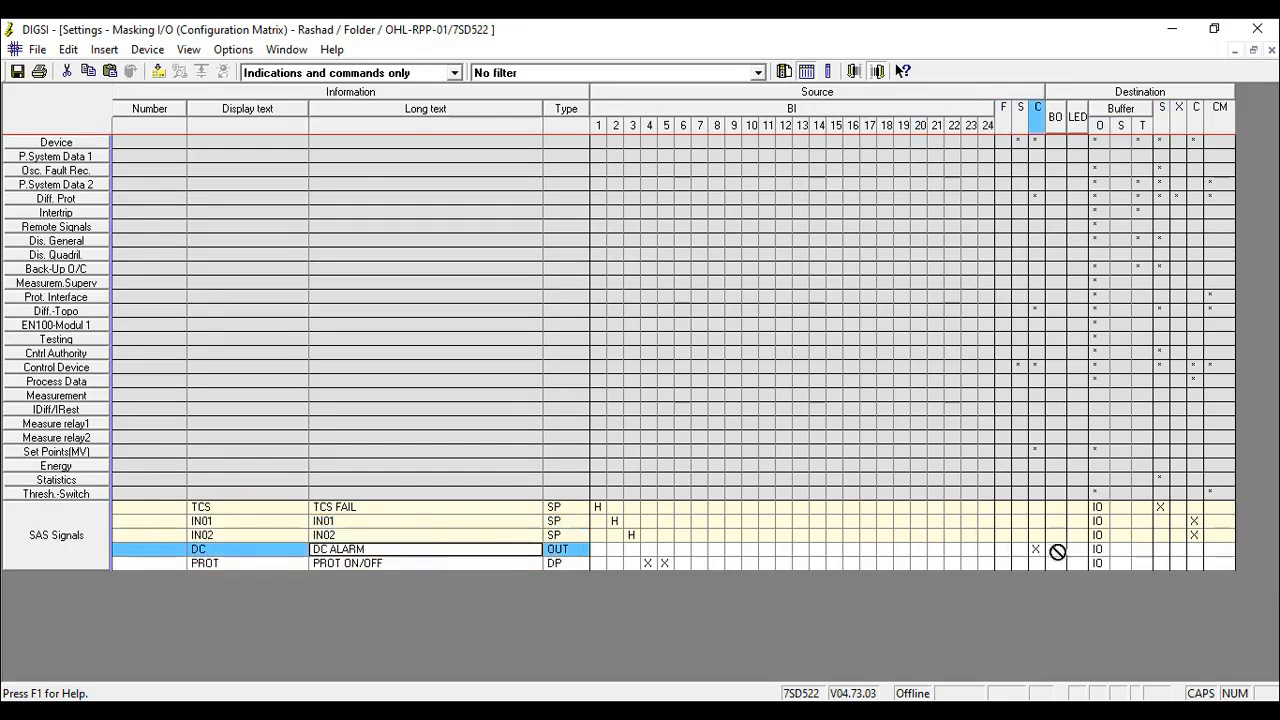
click(1161, 551)
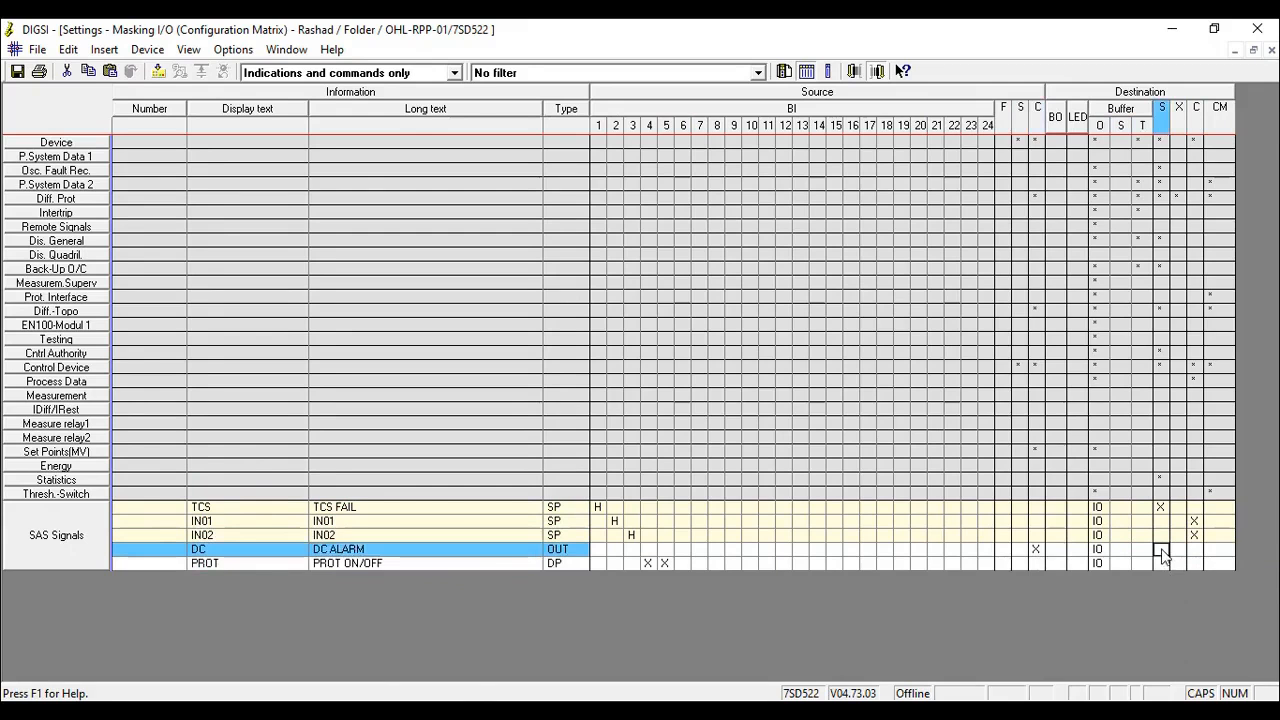
right_click(1163, 556)
click(1160, 562)
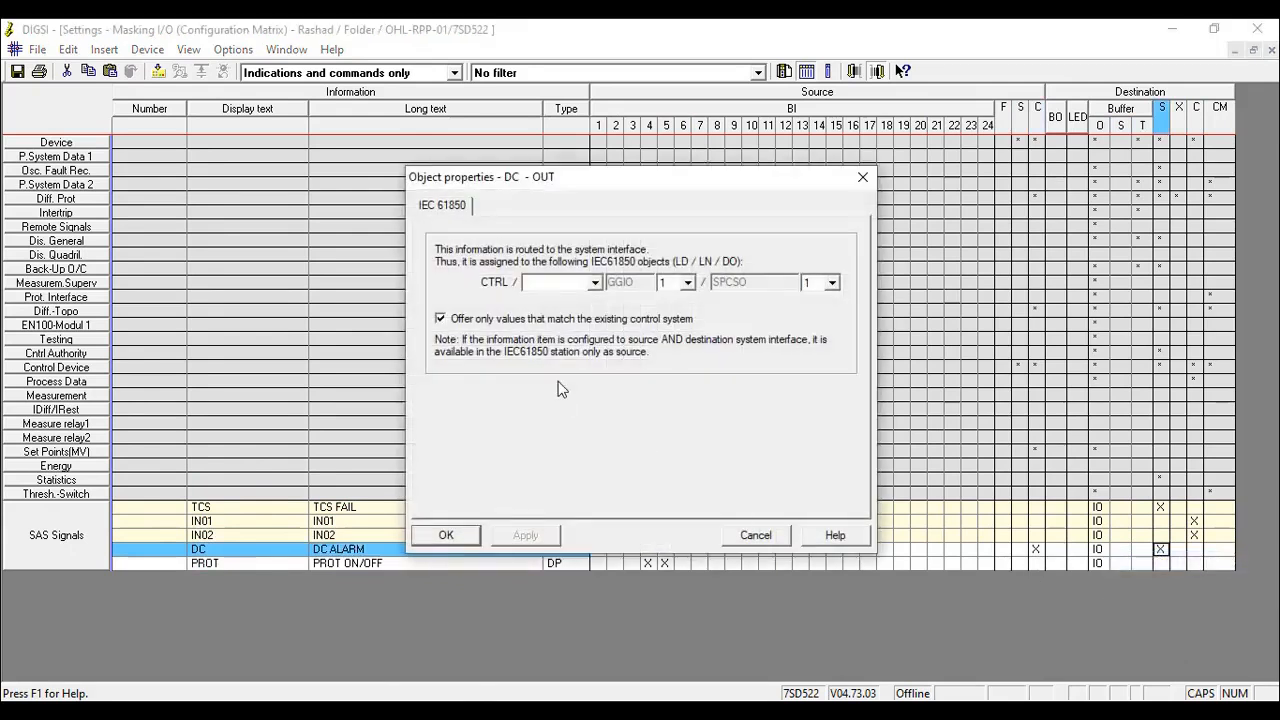
click(556, 284)
text(SAS)
click(831, 283)
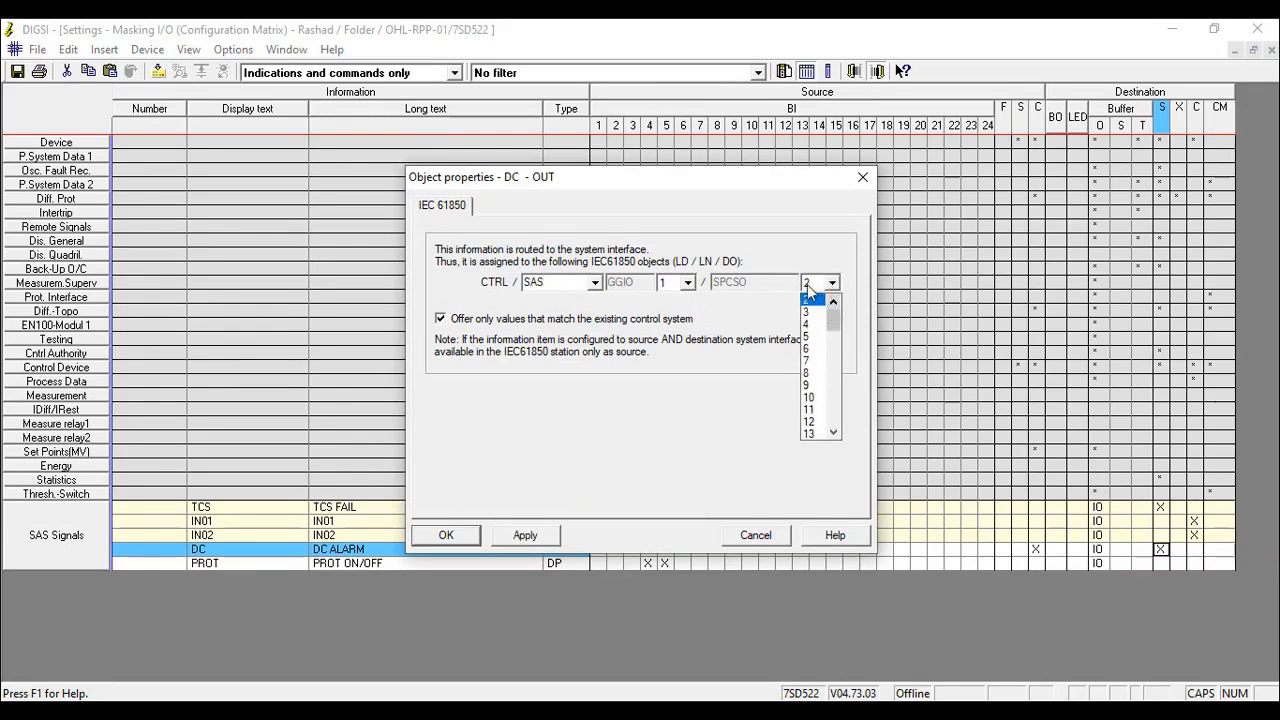
click(813, 298)
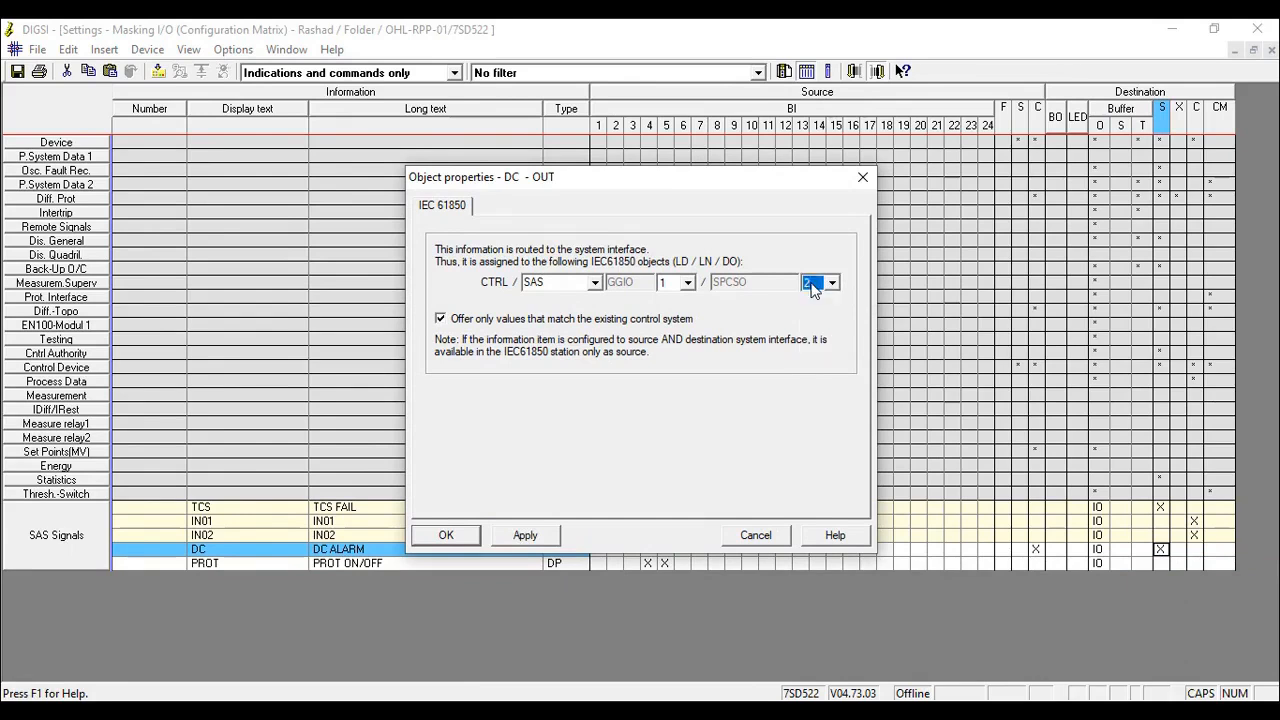
click(520, 534)
click(428, 543)
- Route the PROT signal to destination S with the IEC 61850 object SAS GGIO 1, DPCSO 3
click(367, 566)
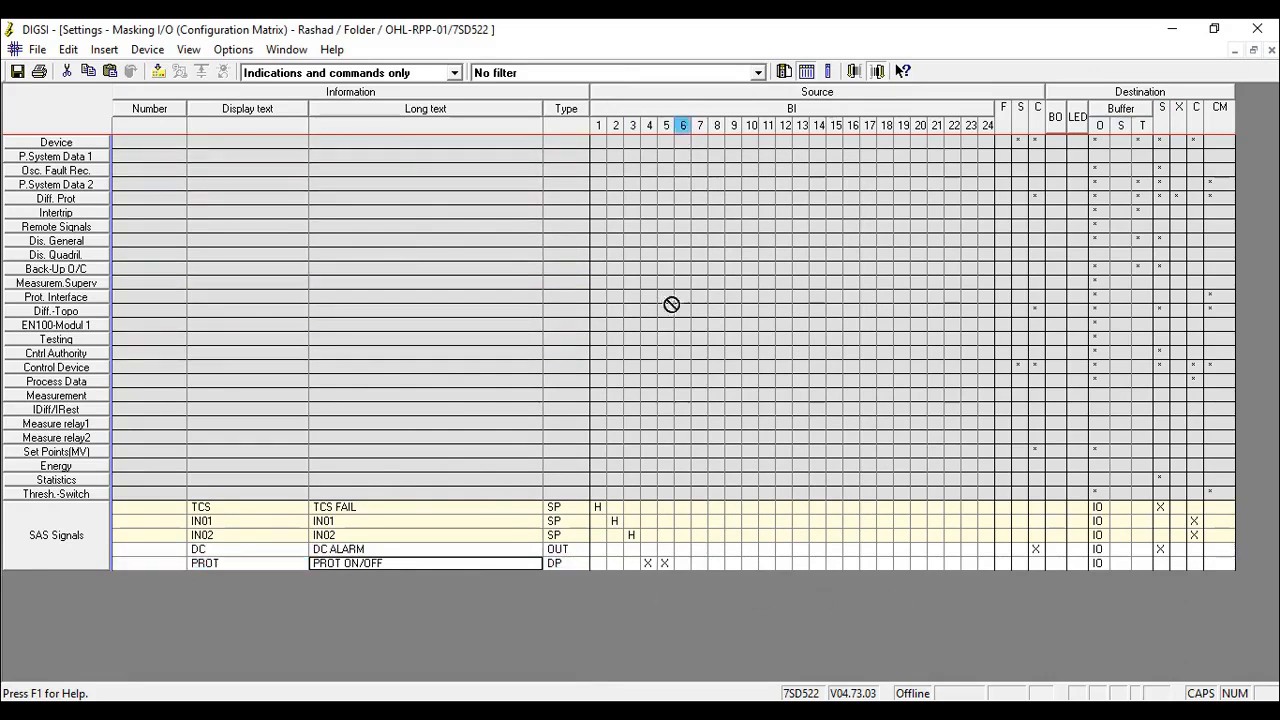
right_click(1165, 563)
click(1168, 575)
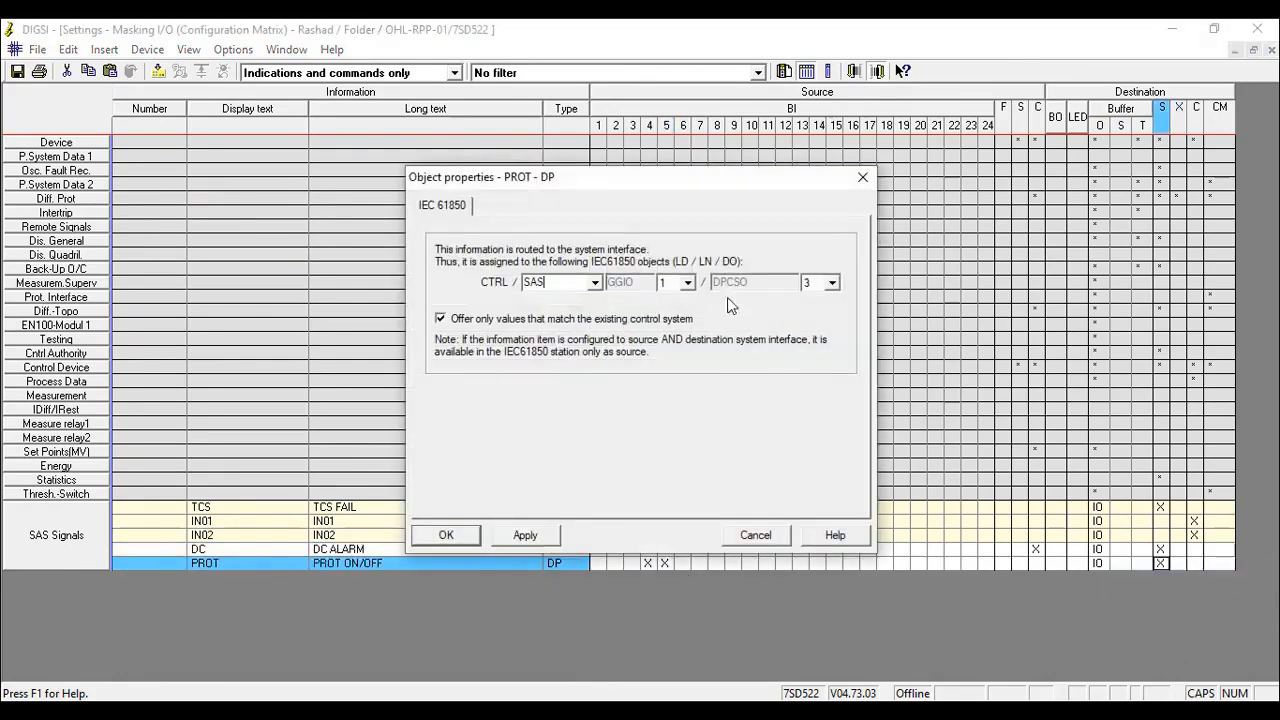
click(830, 283)
click(829, 299)
click(540, 535)
click(443, 537)
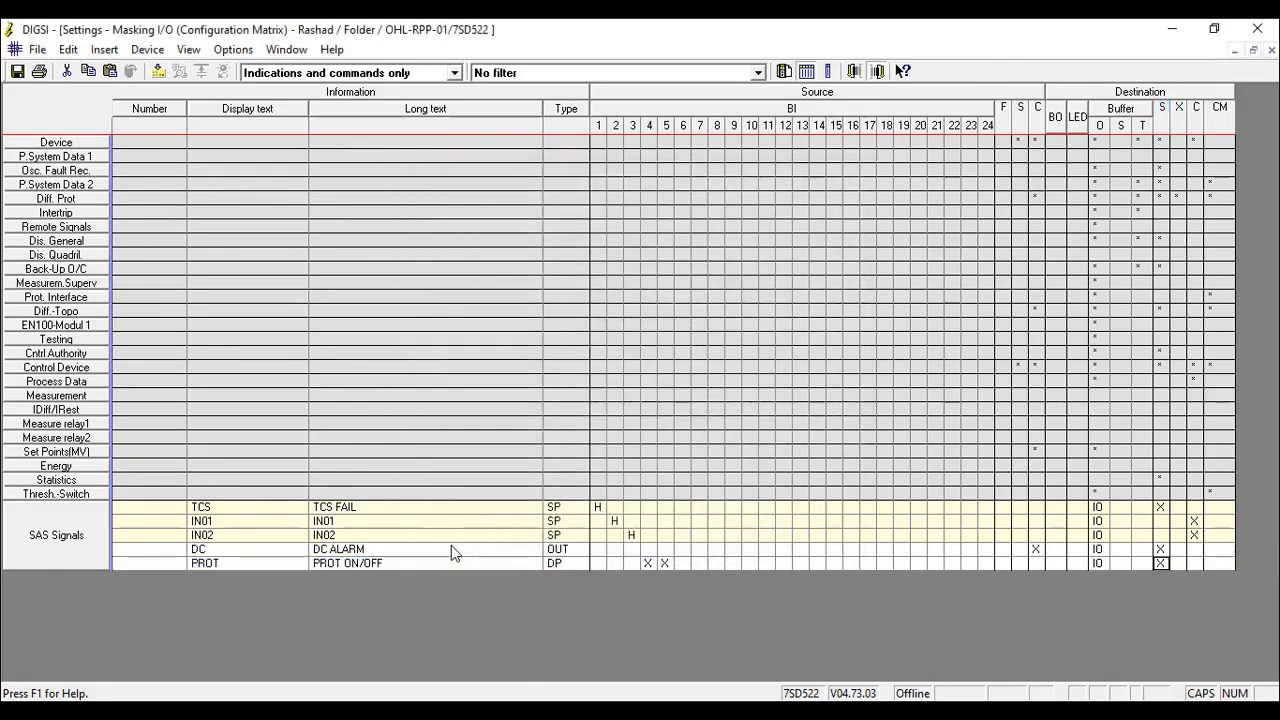
- Examine the IEC 61850 object assignment of the 2nd Harmonic L1 signal in the Diff. Prot group, and collapse the group again
double_click(56, 198)
right_click(1177, 198)
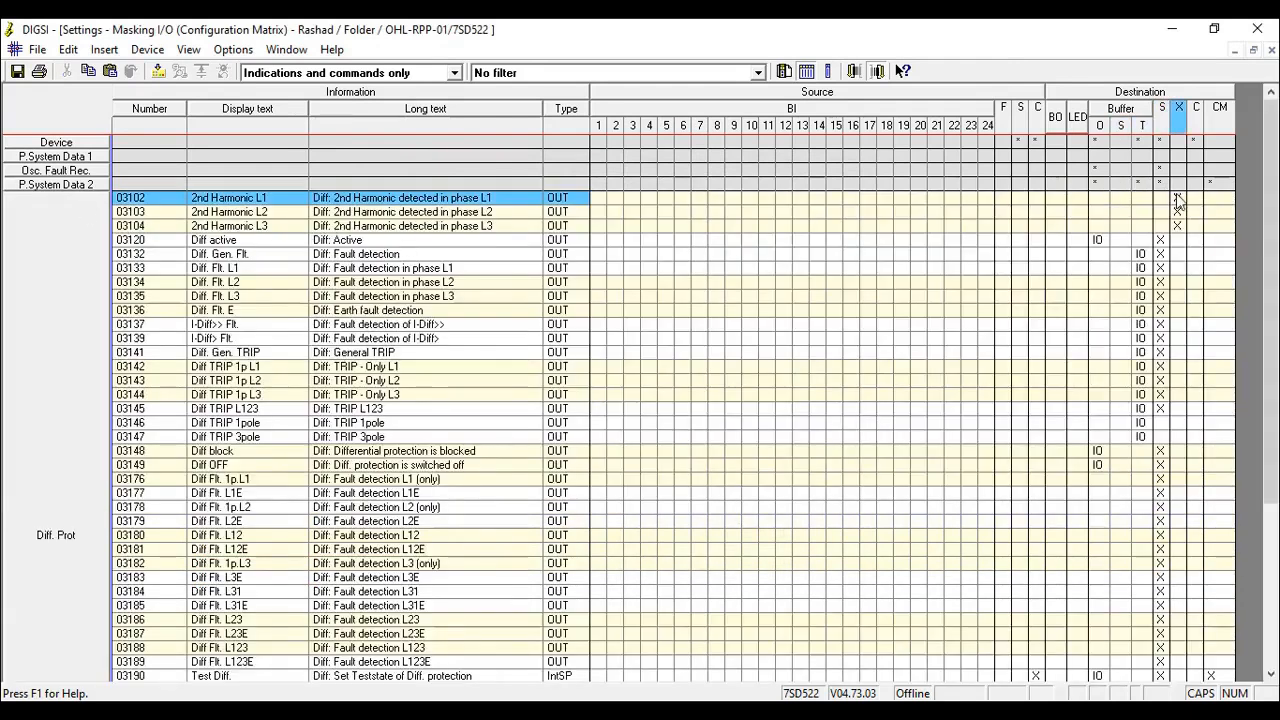
click(416, 200)
right_click(416, 200)
click(472, 252)
click(620, 163)
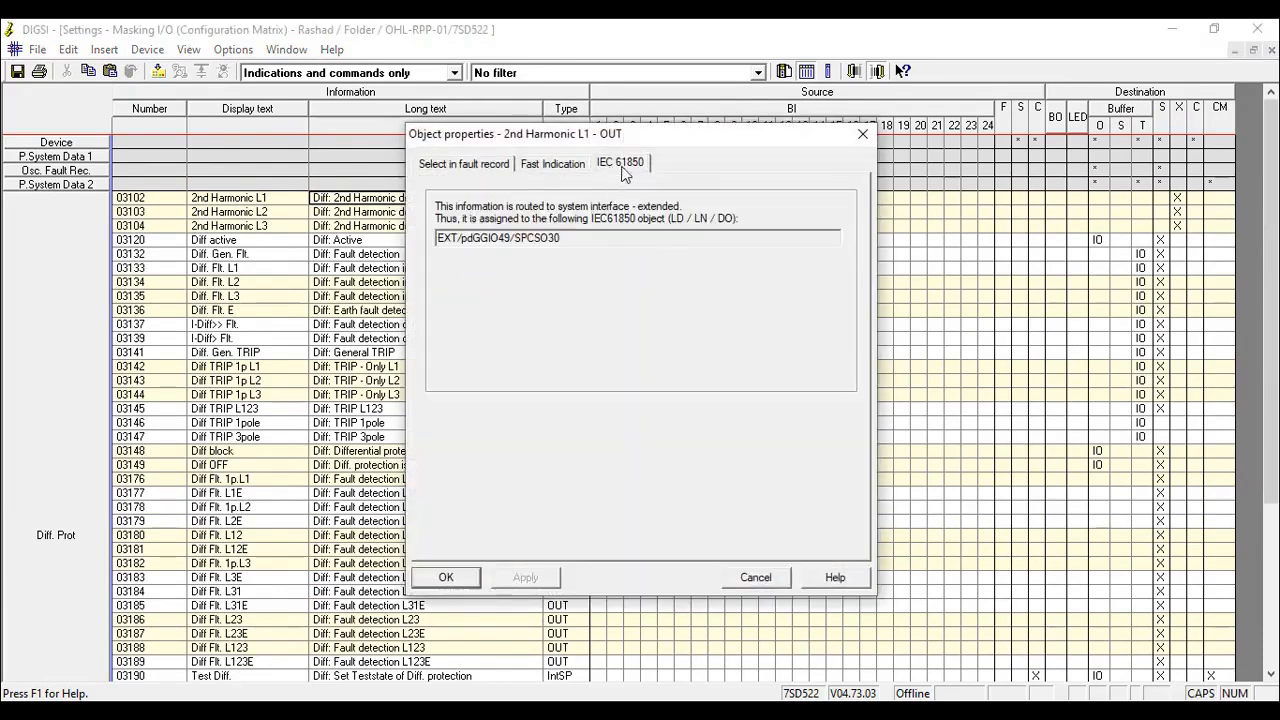
drag(436, 238, 458, 238)
drag(547, 238, 398, 231)
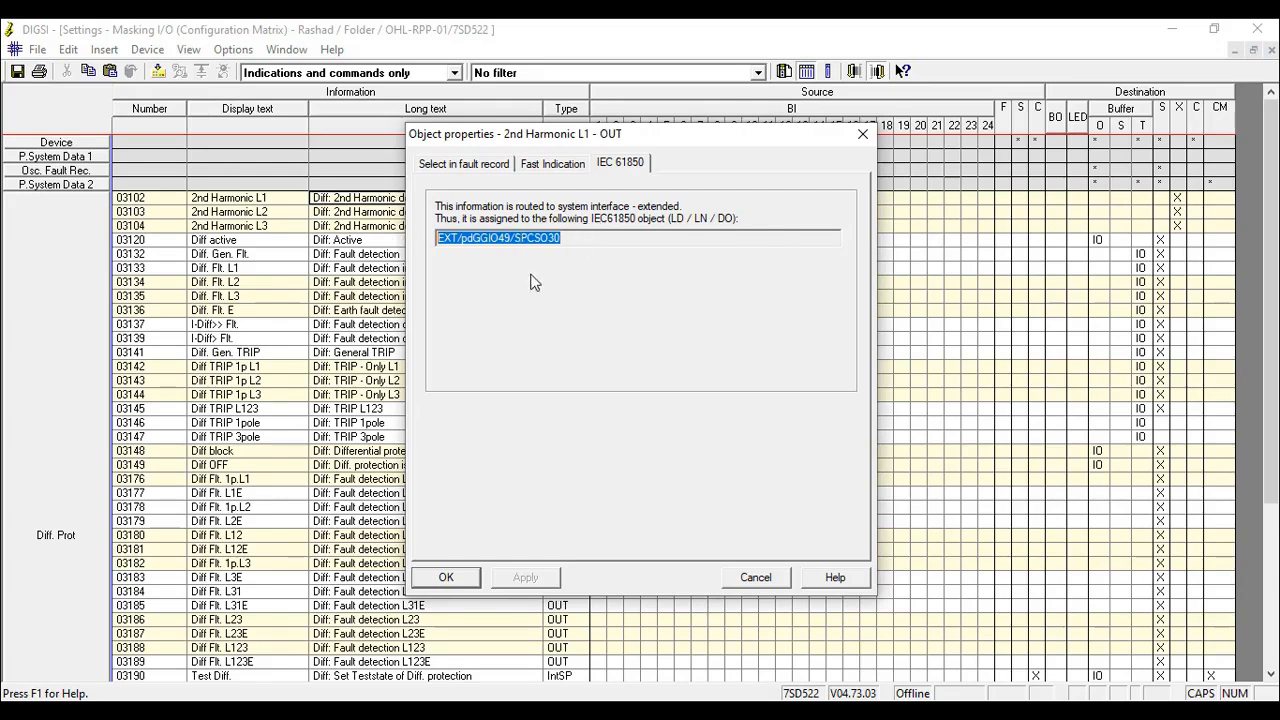
click(446, 578)
double_click(52, 348)
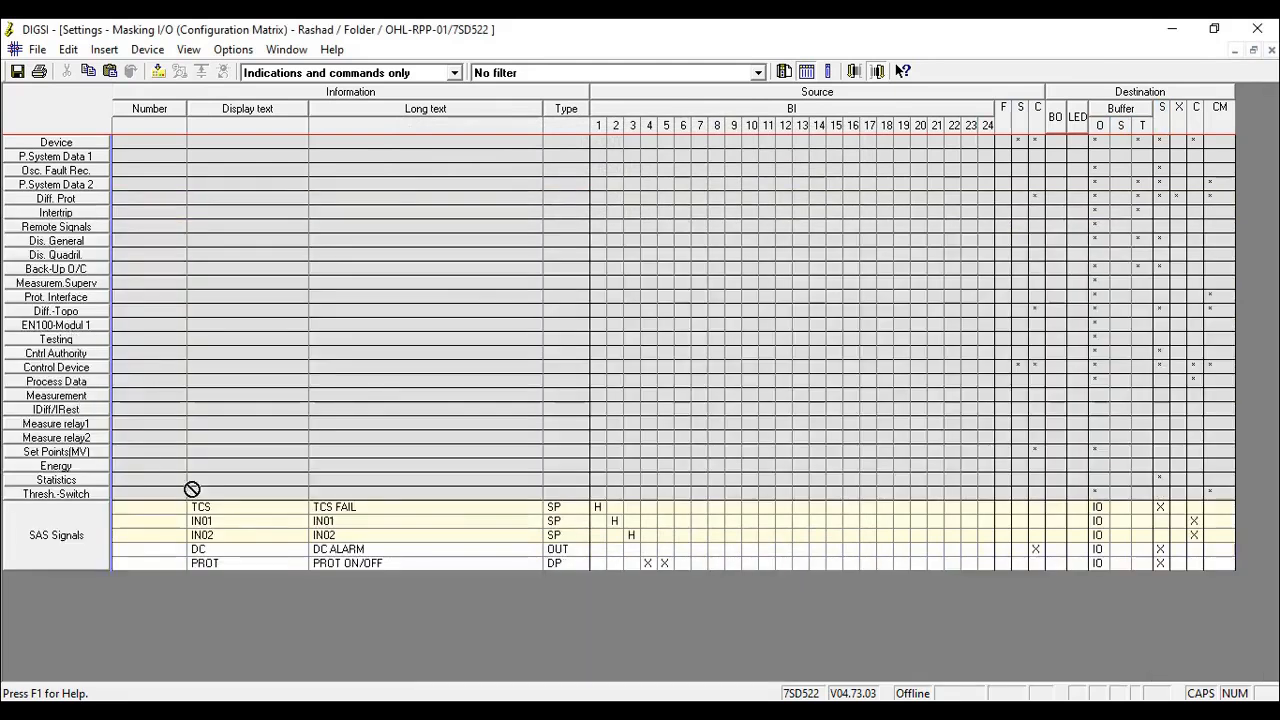
- Review the SAS Signals entries from TCS FAIL to PROT ON/OFF, including PROT's routing to binary inputs 4 and 5
click(358, 509)
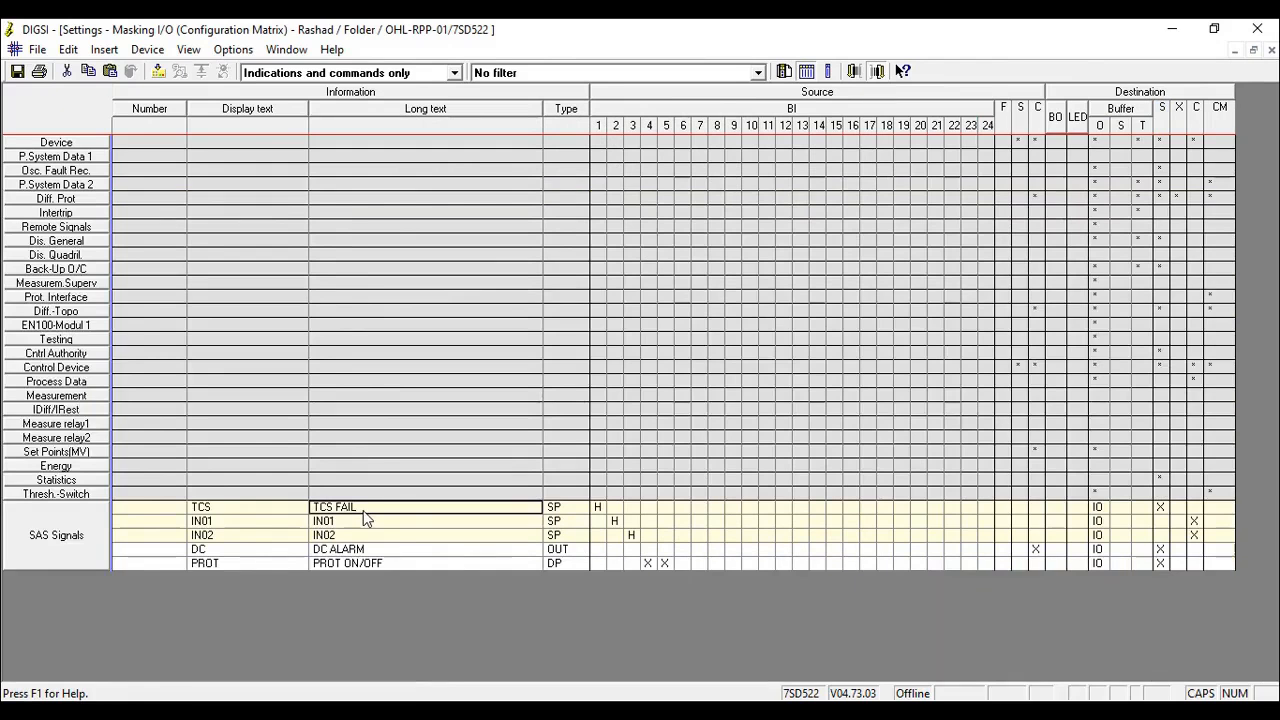
click(364, 521)
click(359, 535)
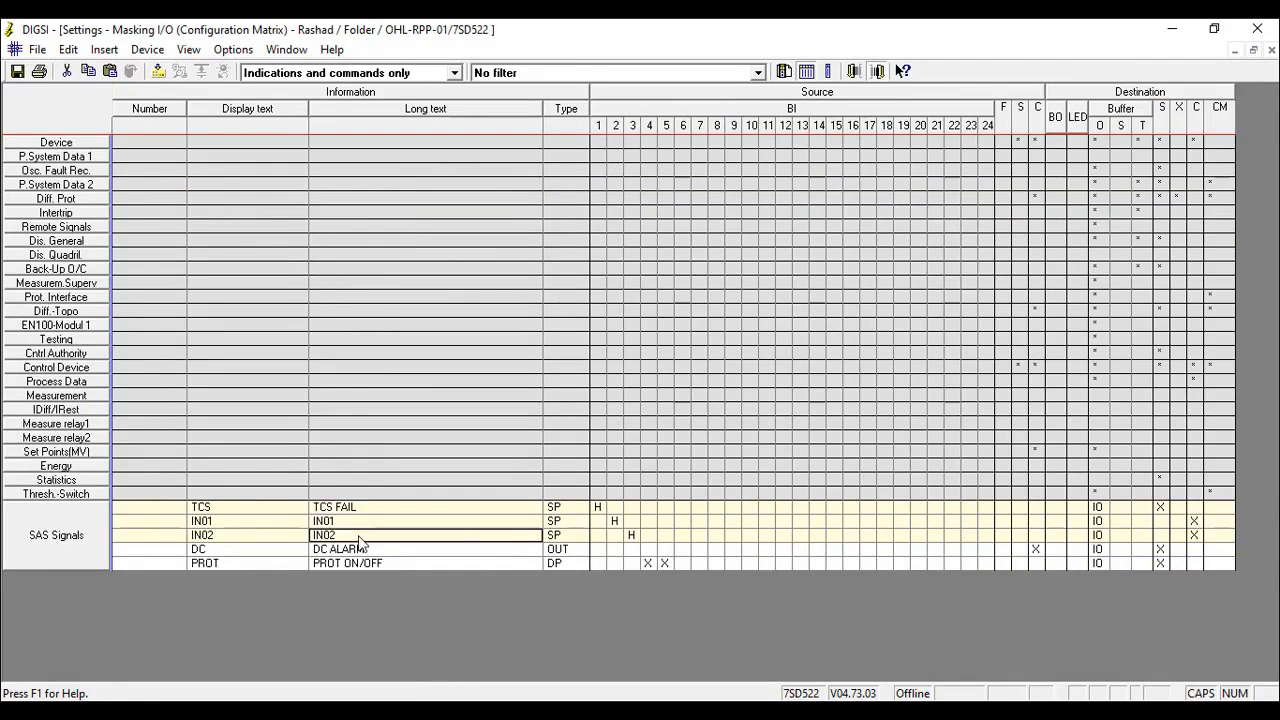
click(361, 551)
click(362, 565)
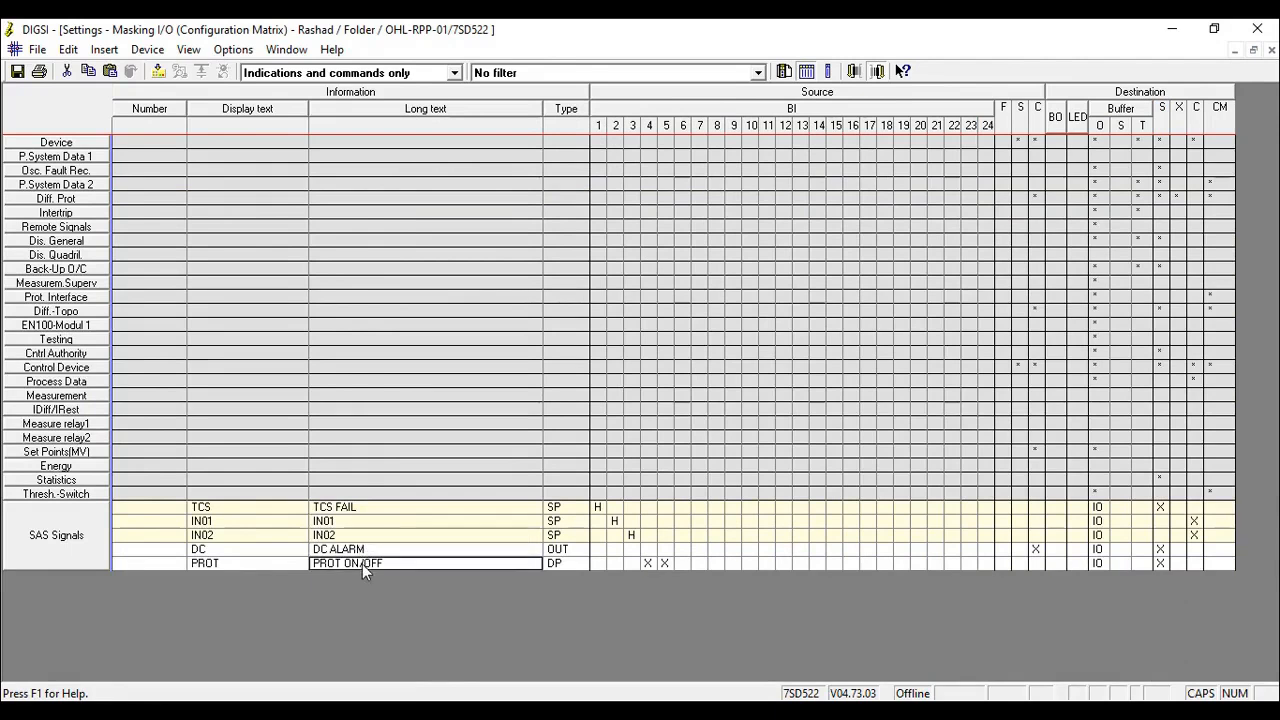
click(646, 567)
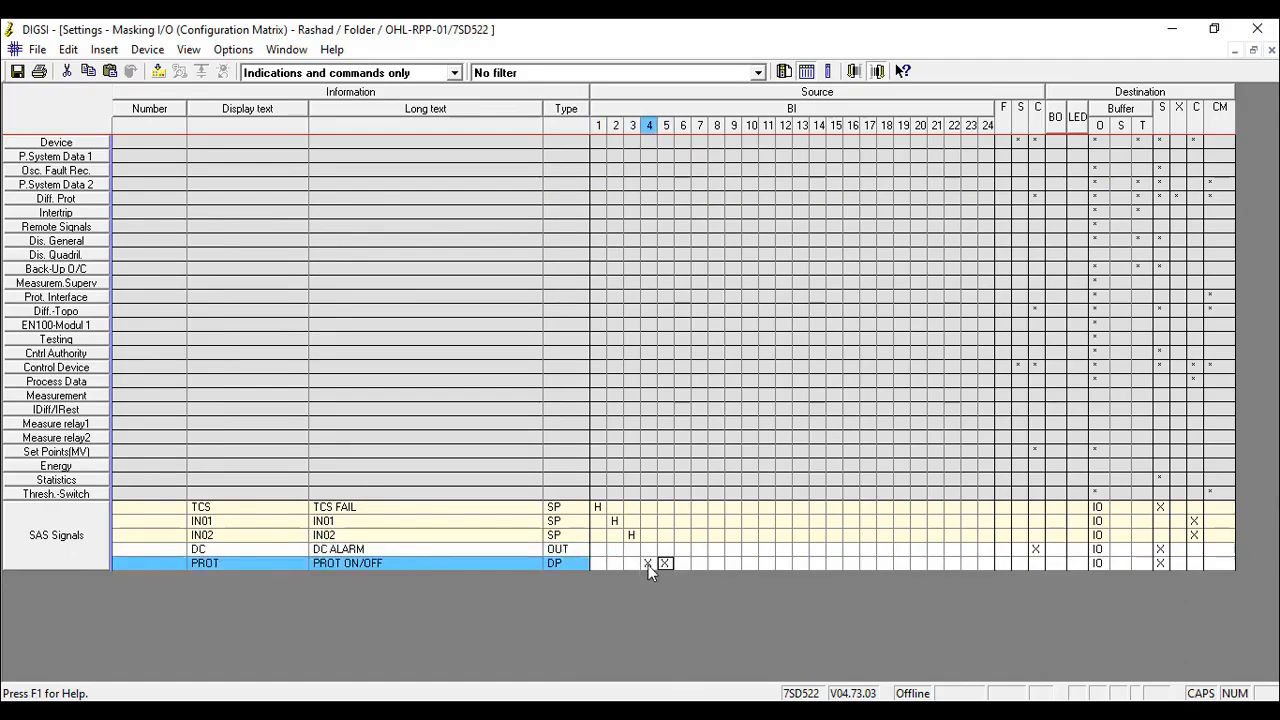
click(665, 564)
drag(665, 537, 1121, 216)
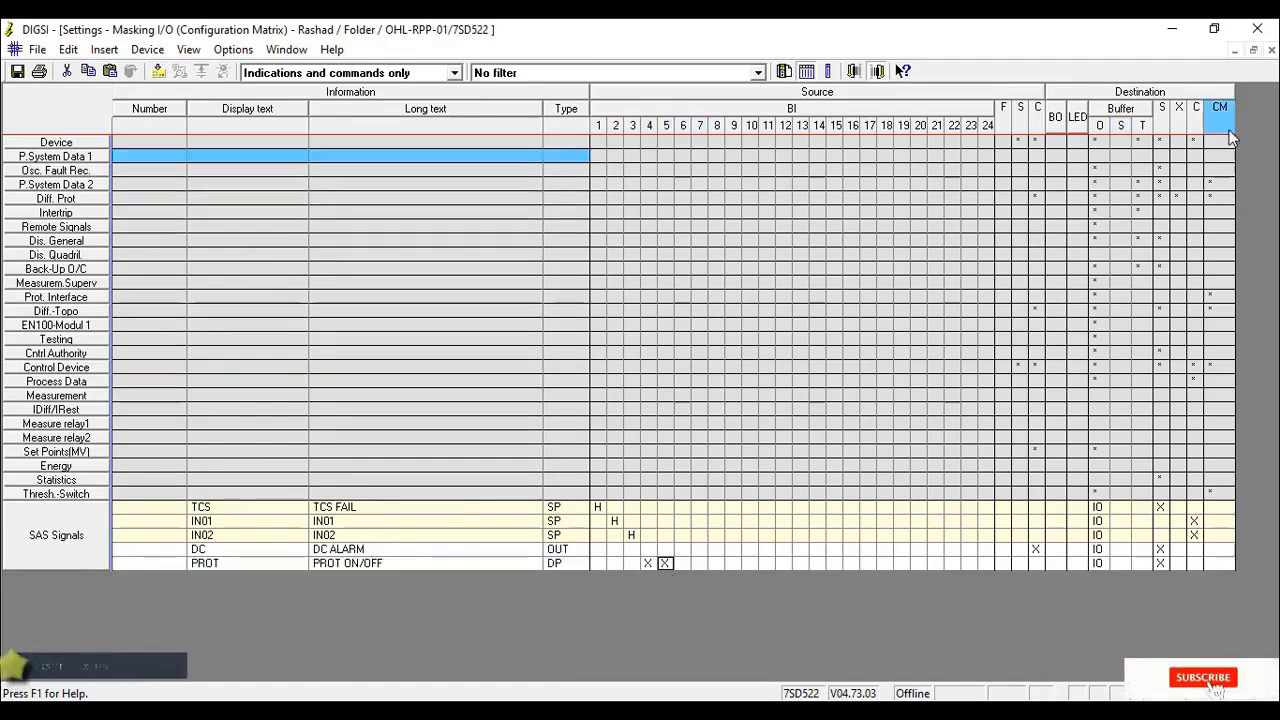
- Close the masking matrix and open sheet 1 of the CFC1 chart in the CFC editor
click(1273, 51)
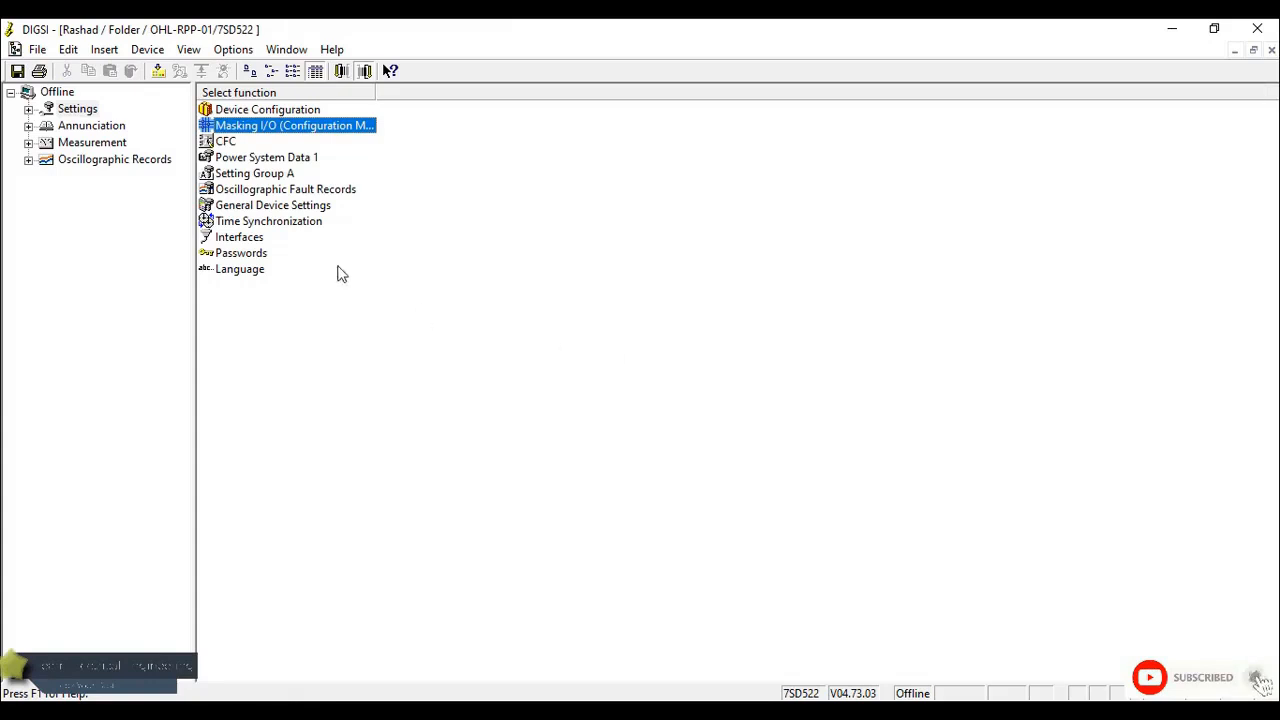
double_click(228, 140)
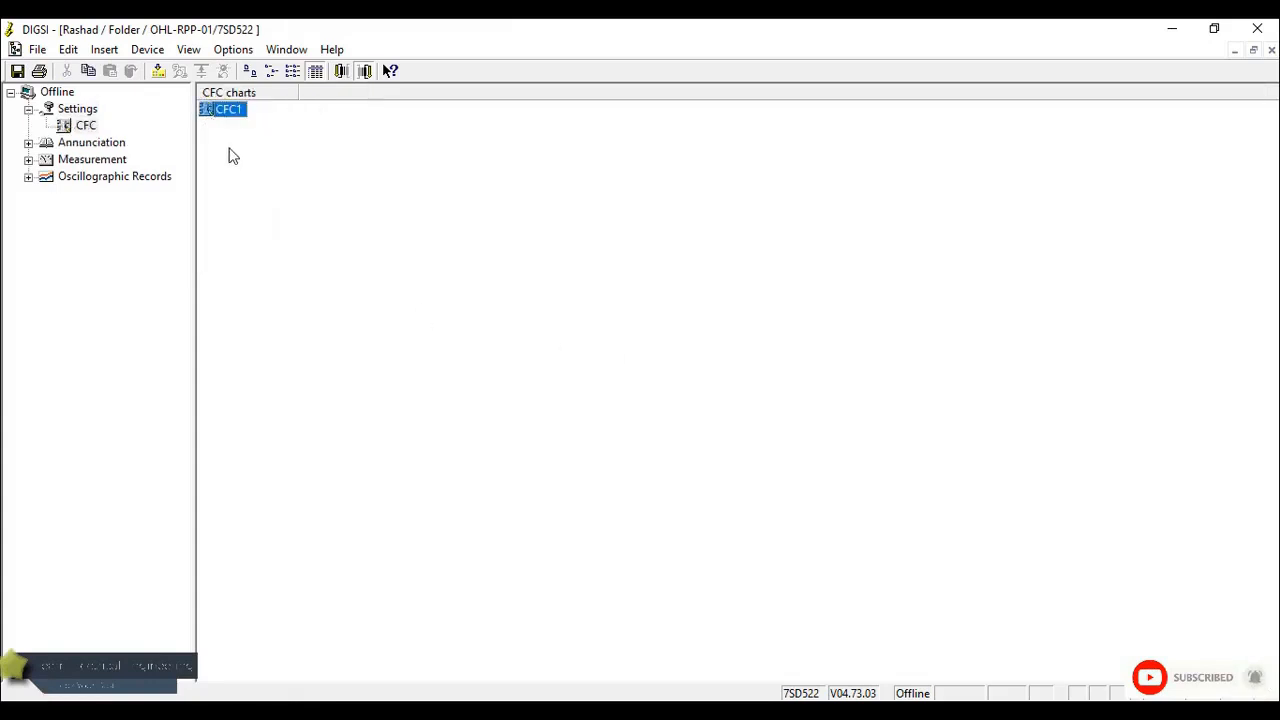
right_click(224, 135)
double_click(206, 110)
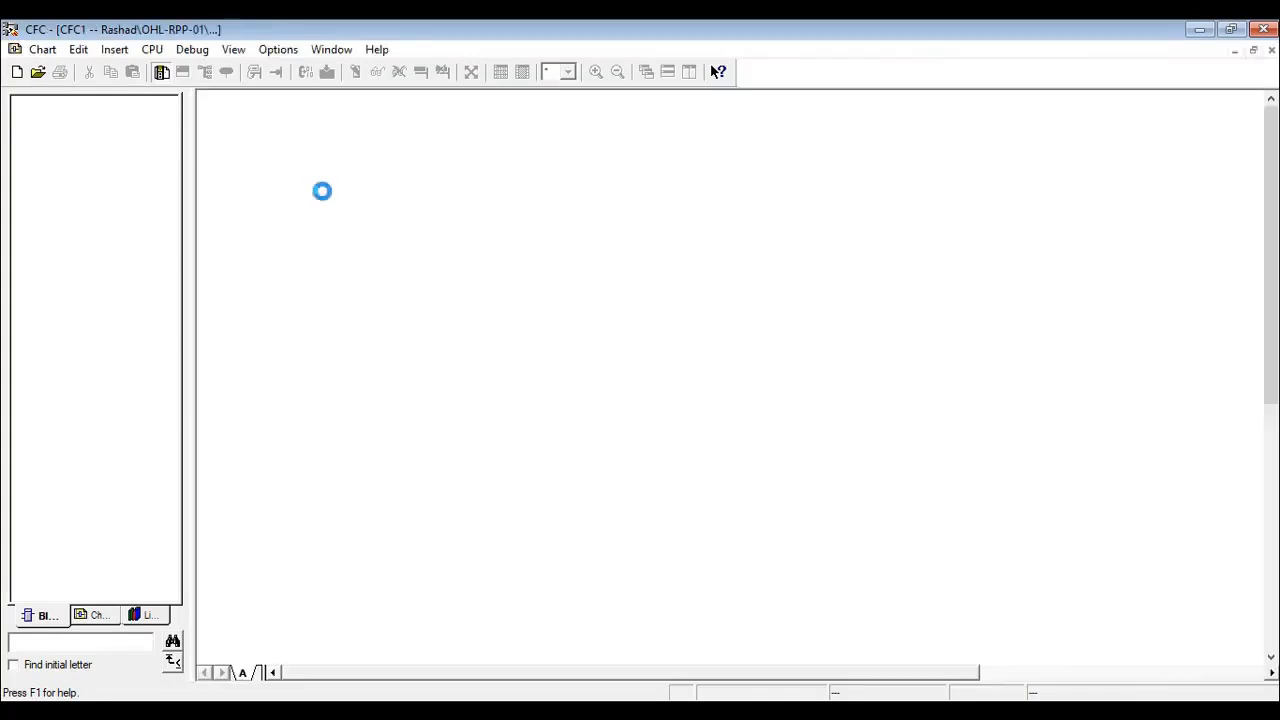
click(567, 72)
click(551, 152)
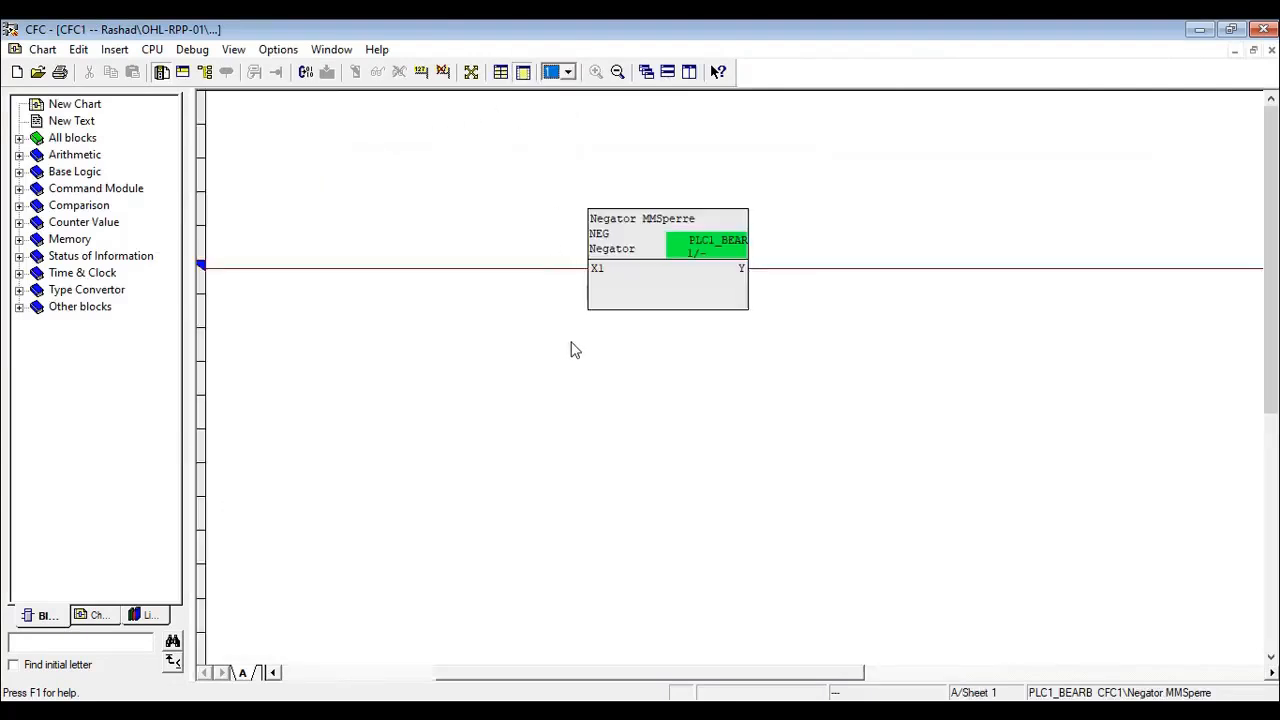
- Place an AND gate from Base Logic below the Negator block, and a TIMER block from Time & Clock beside it
scroll(572, 350, down, 1)
scroll(573, 351, down, 1)
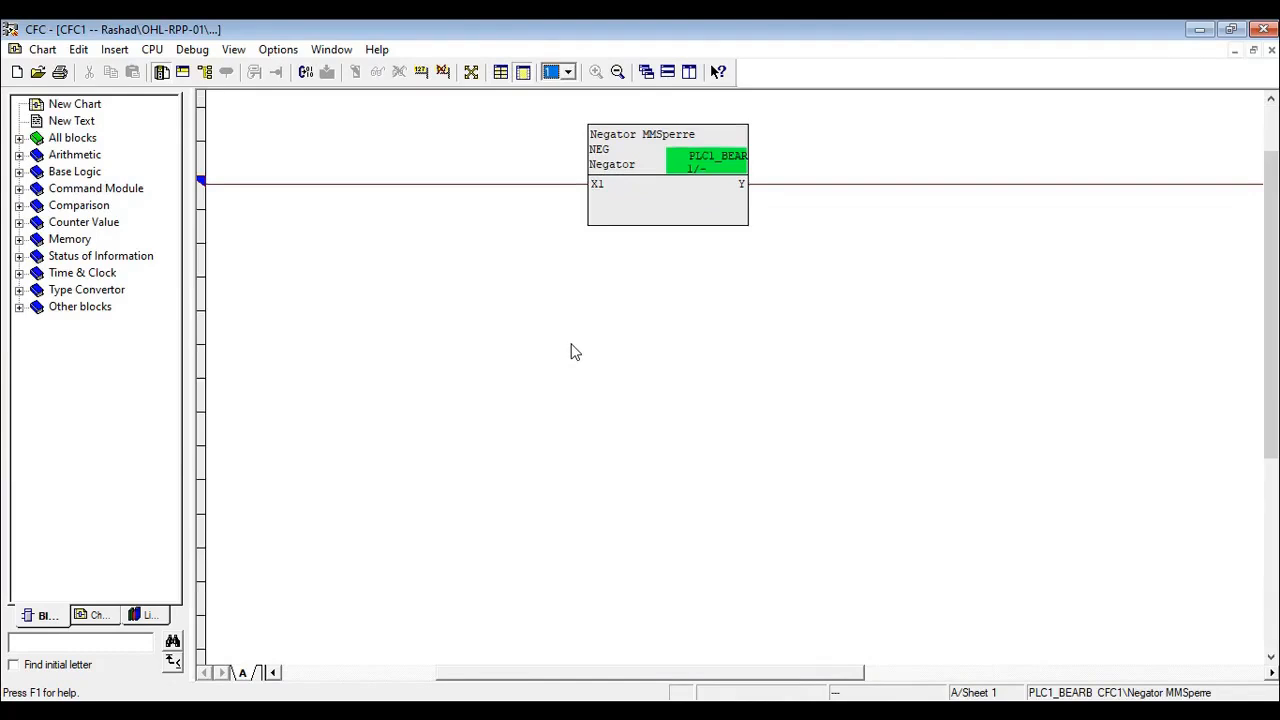
click(19, 172)
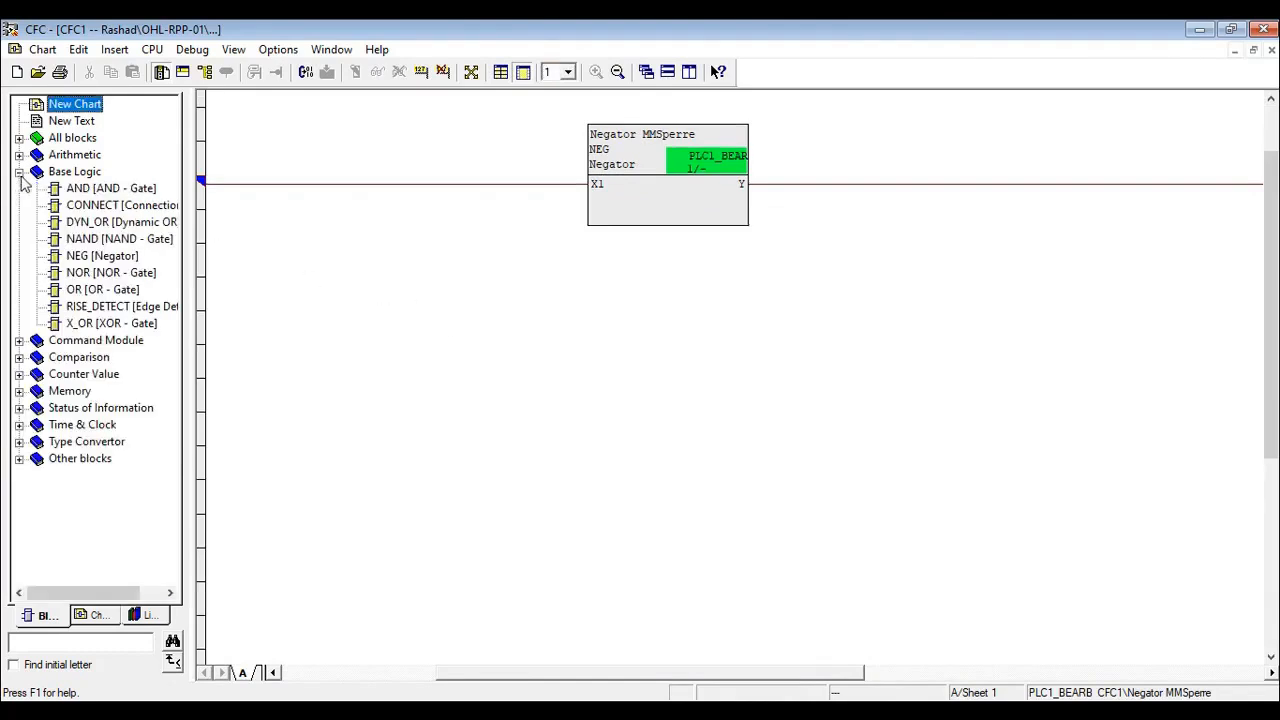
drag(112, 189, 637, 423)
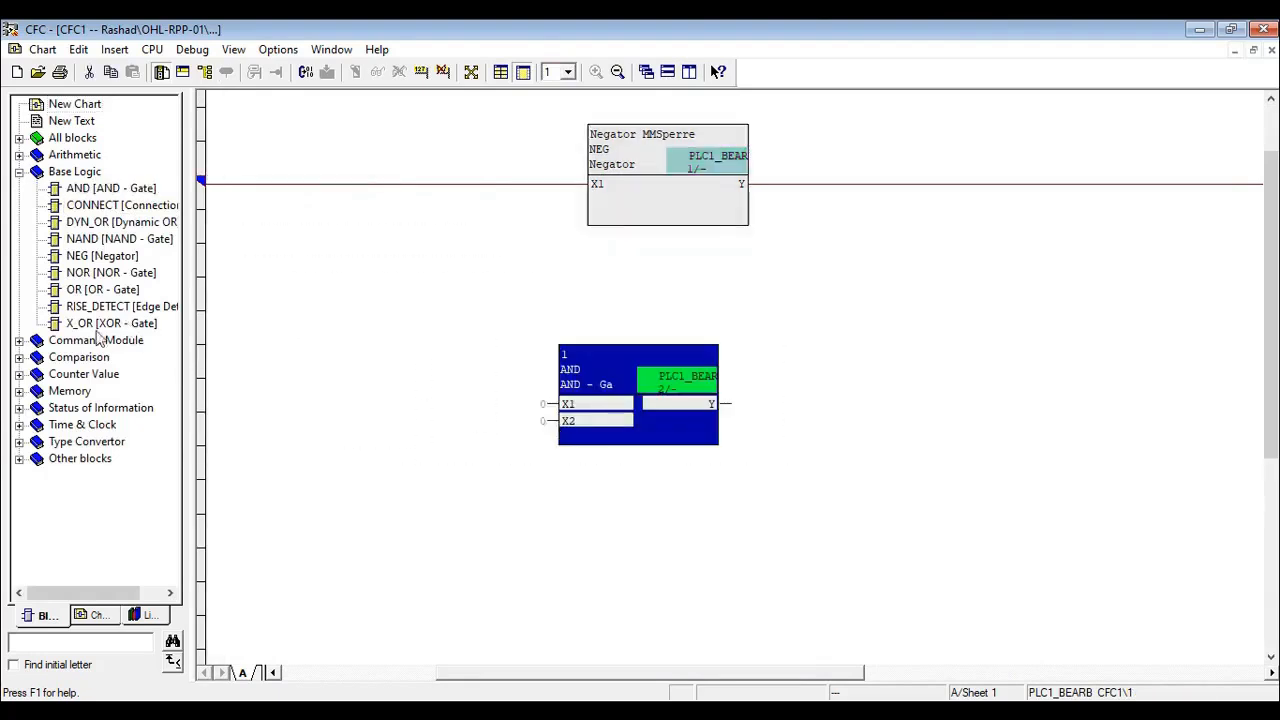
click(19, 425)
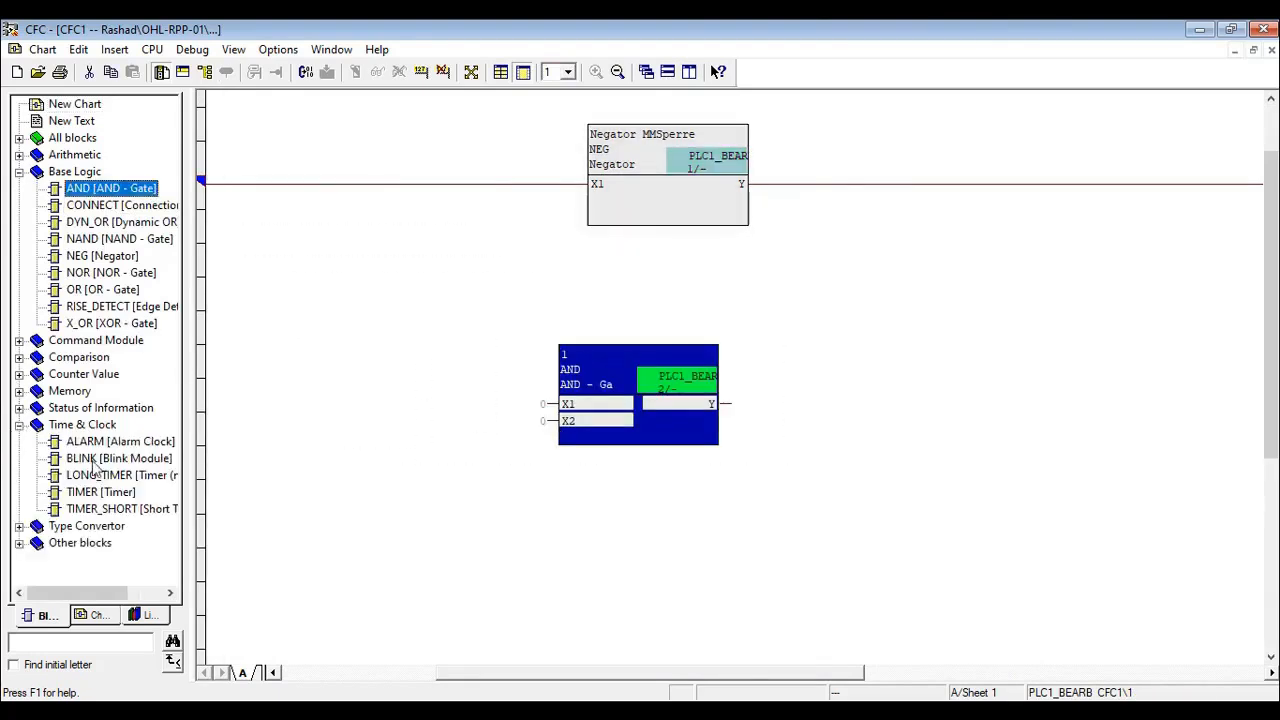
mouse_move(107, 495)
mouse_down()
mouse_move(86, 498)
mouse_move(680, 480)
mouse_move(1013, 392)
mouse_up()
- Interconnect input X1 of the AND gate with the SAS Signals indication IN01 on the left border
click(569, 405)
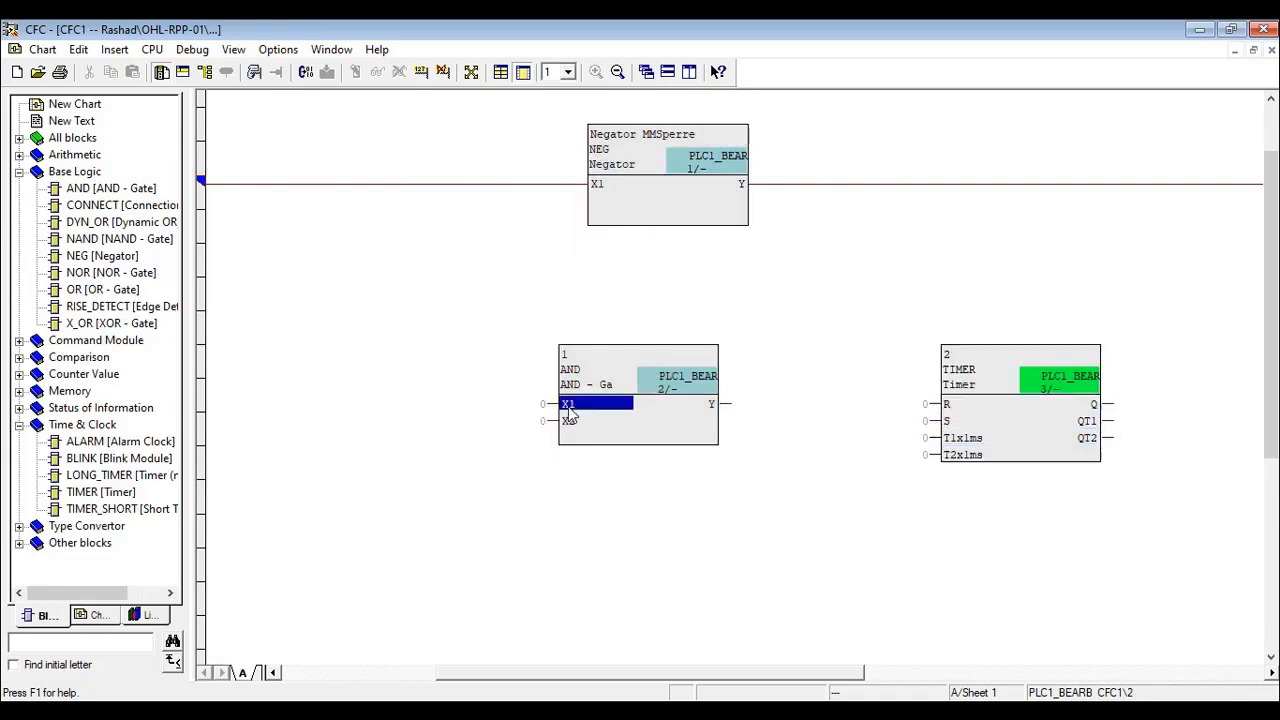
right_click(569, 407)
click(603, 420)
click(537, 333)
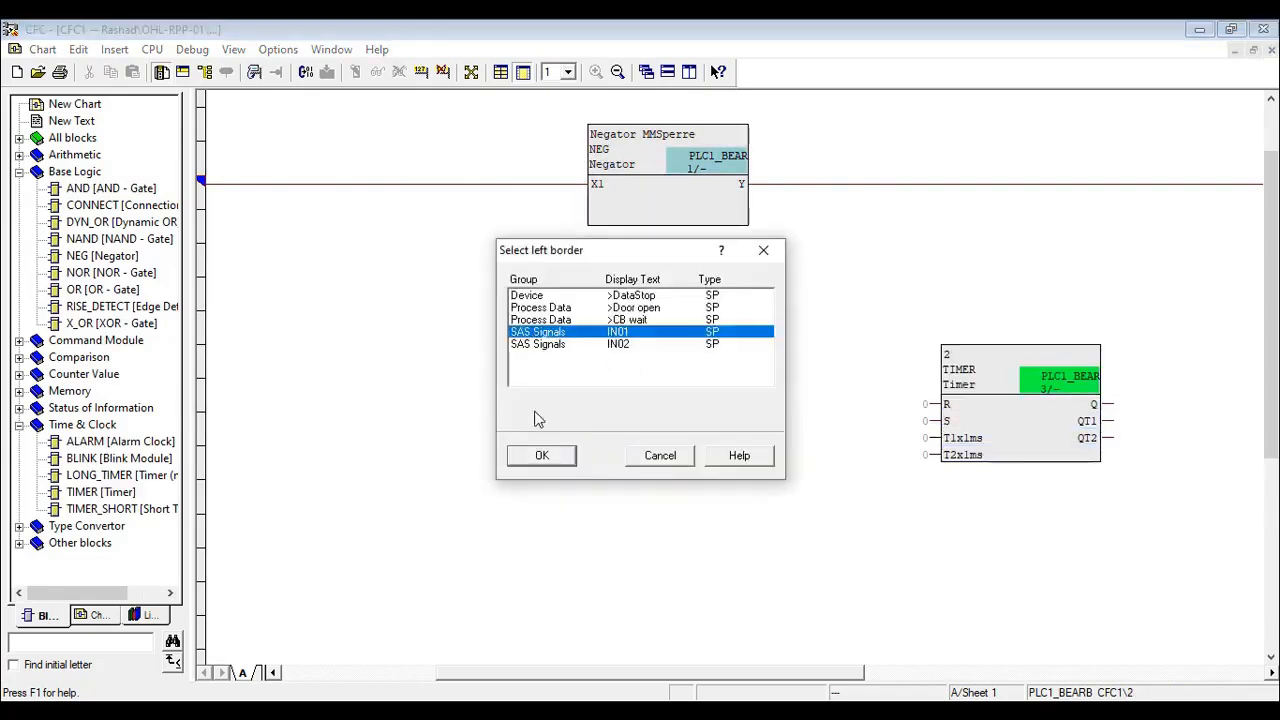
click(541, 456)
- Interconnect input X2 of the AND gate with the SAS Signals indication IN02 on the left border
right_click(569, 422)
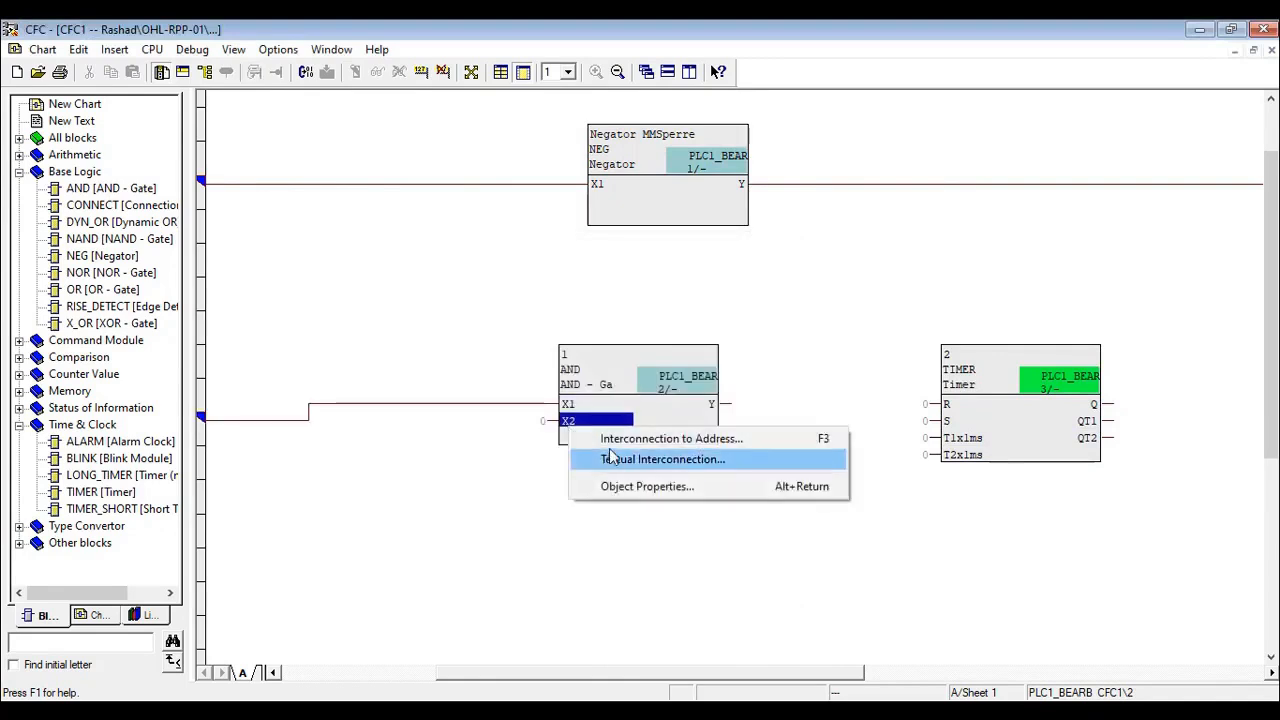
click(615, 439)
click(548, 346)
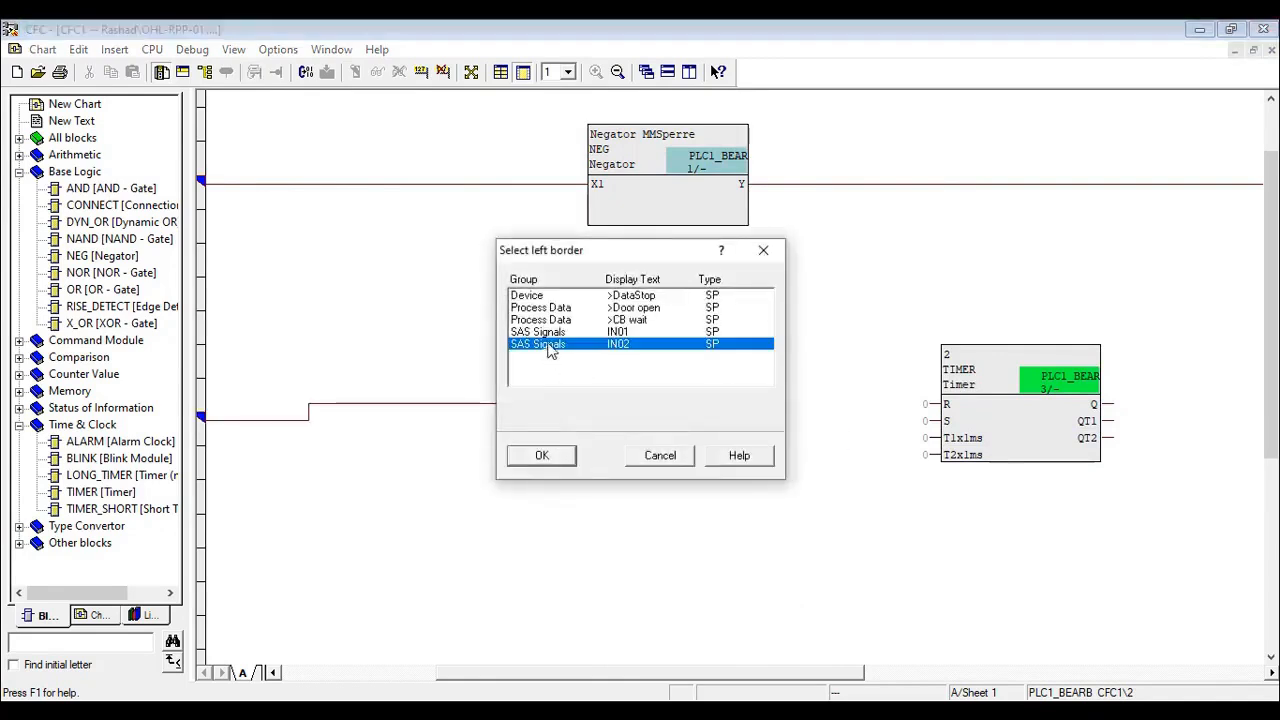
click(547, 458)
- Wire the AND gate's output Y to the timer's S input, and set the timer's T1x1ms value to 3000
click(711, 406)
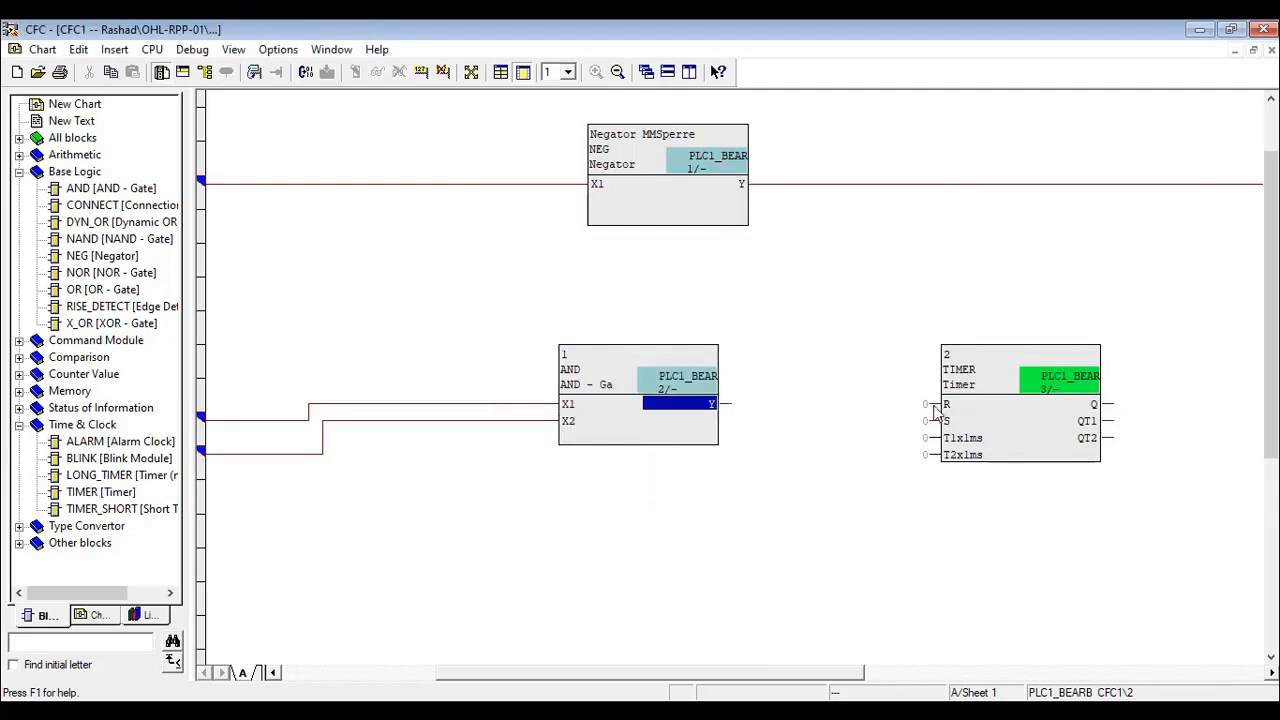
click(946, 421)
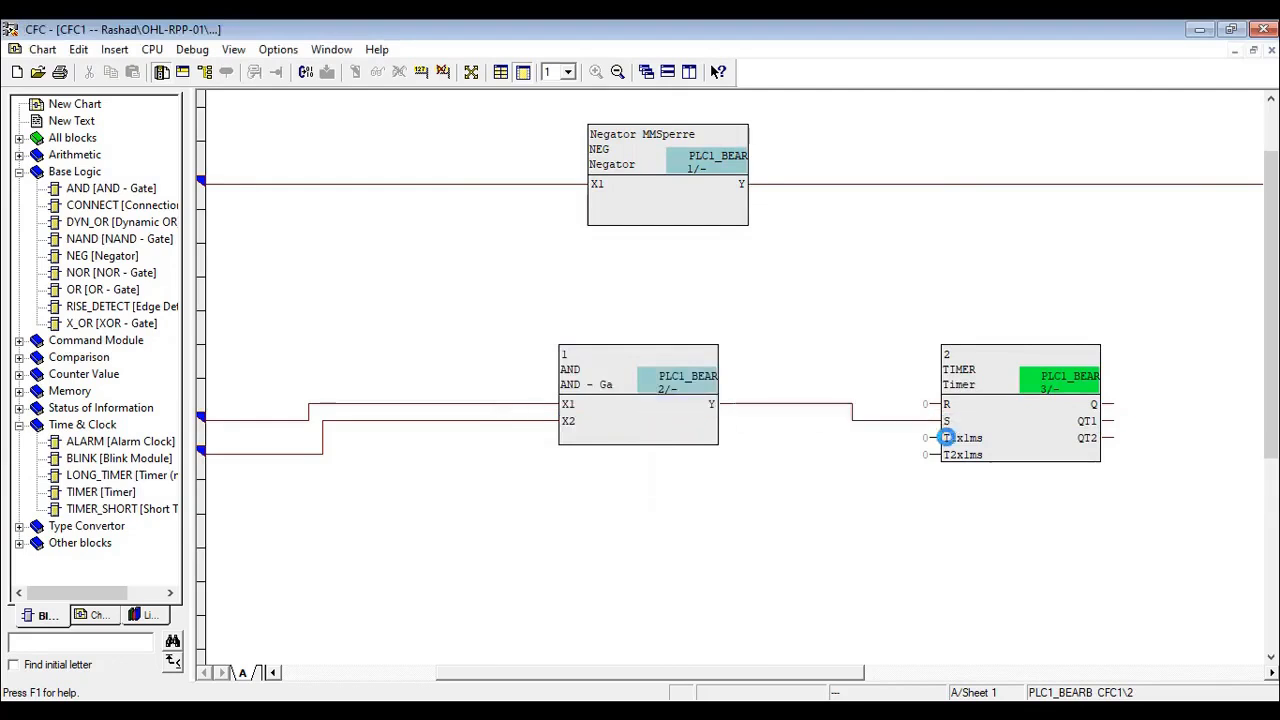
double_click(960, 438)
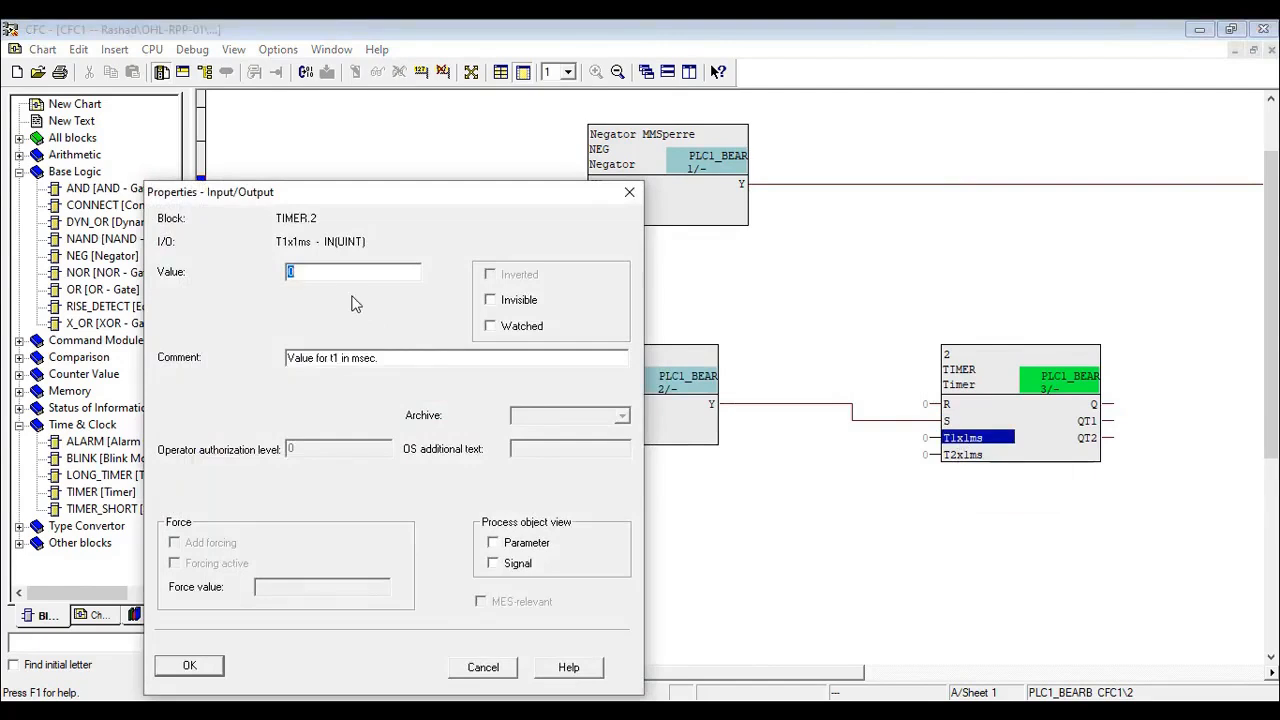
click(189, 667)
- Interconnect the timer's Q output with the SAS Signals output DC on the right border, using complete indication processing (standard)
drag(760, 678, 834, 674)
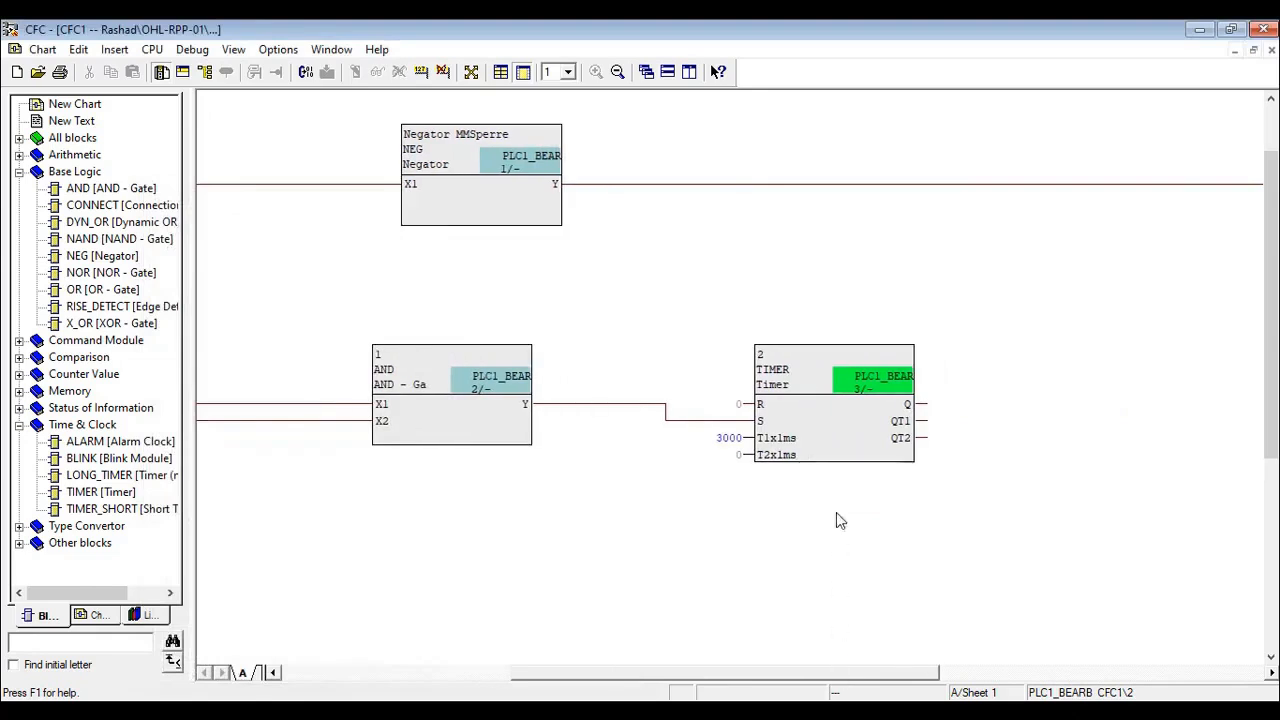
click(907, 405)
right_click(907, 406)
click(920, 415)
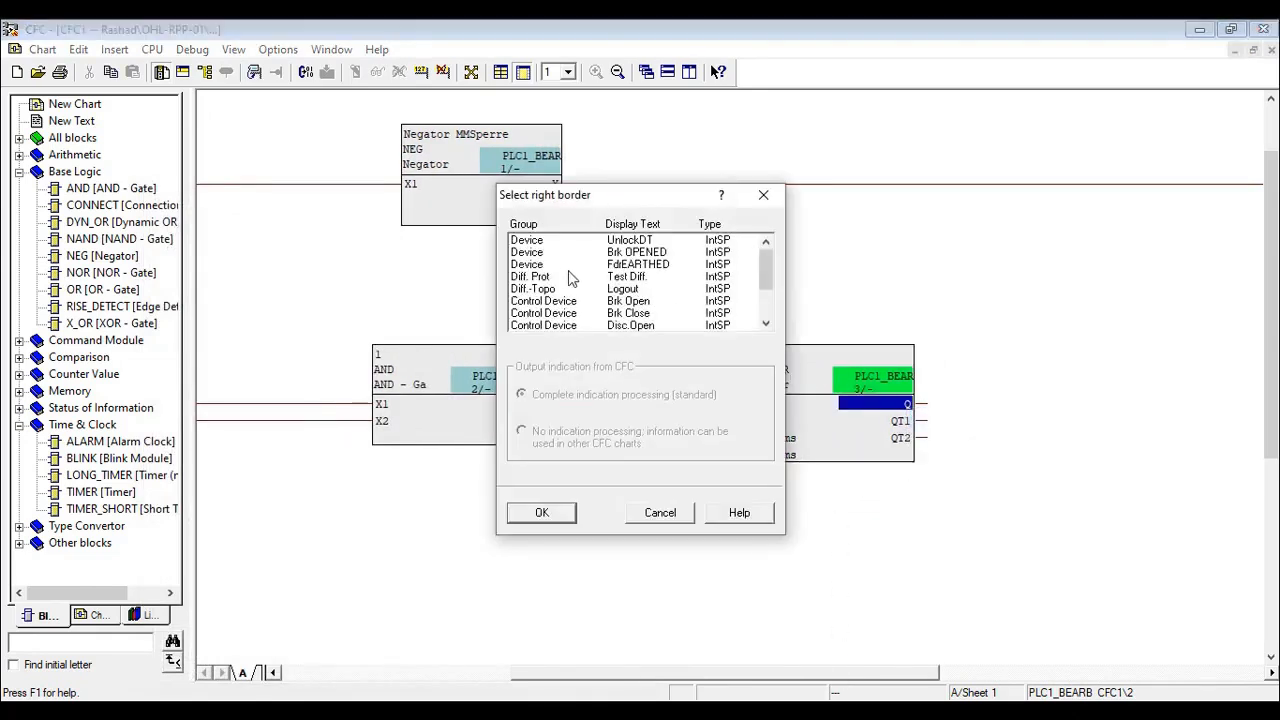
scroll(558, 280, down, 2)
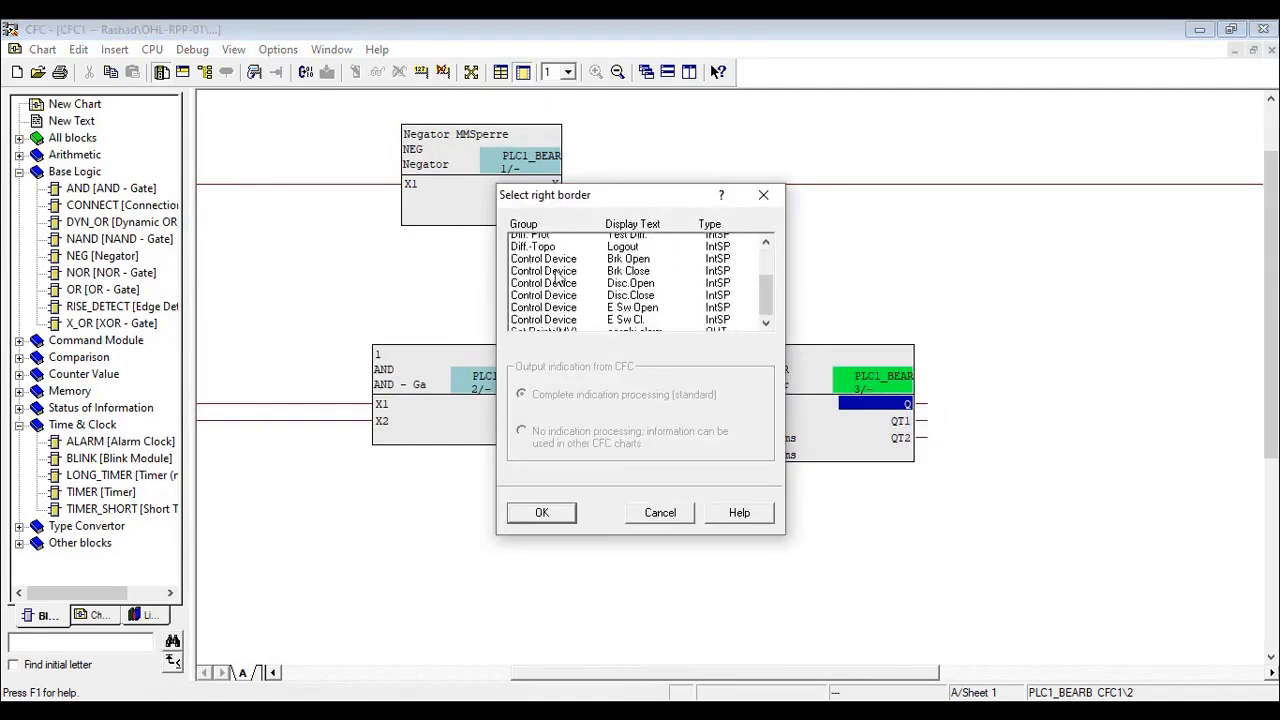
click(548, 326)
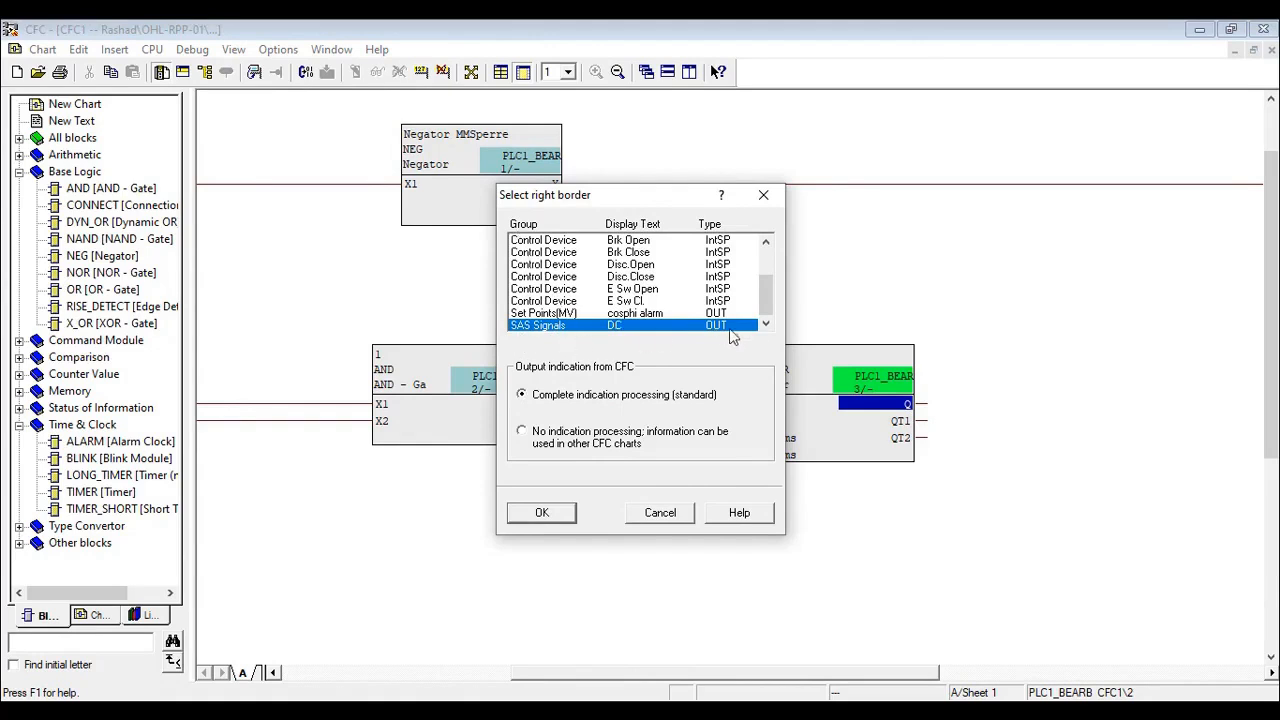
mouse_move(771, 296)
mouse_down()
mouse_move(773, 260)
mouse_move(772, 300)
mouse_up()
click(558, 516)
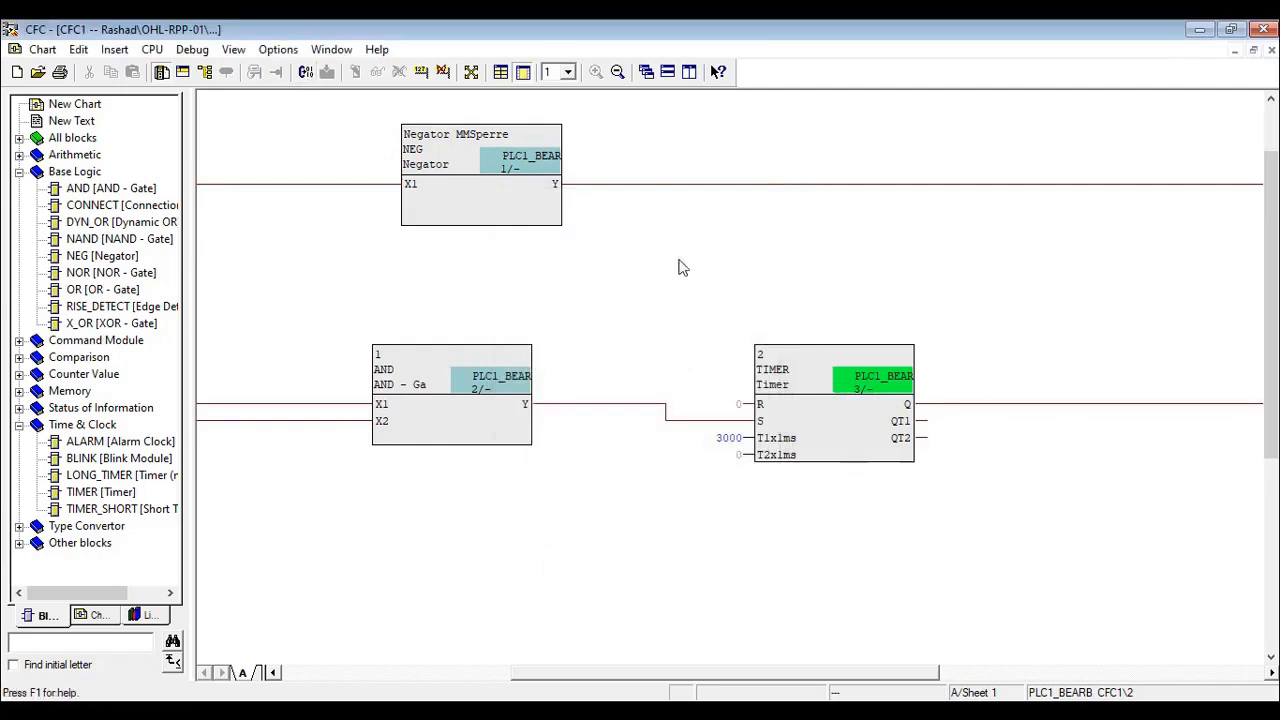
- Optimize the run sequence of the blocks according to the data flow, and compile the CFC charts
click(277, 50)
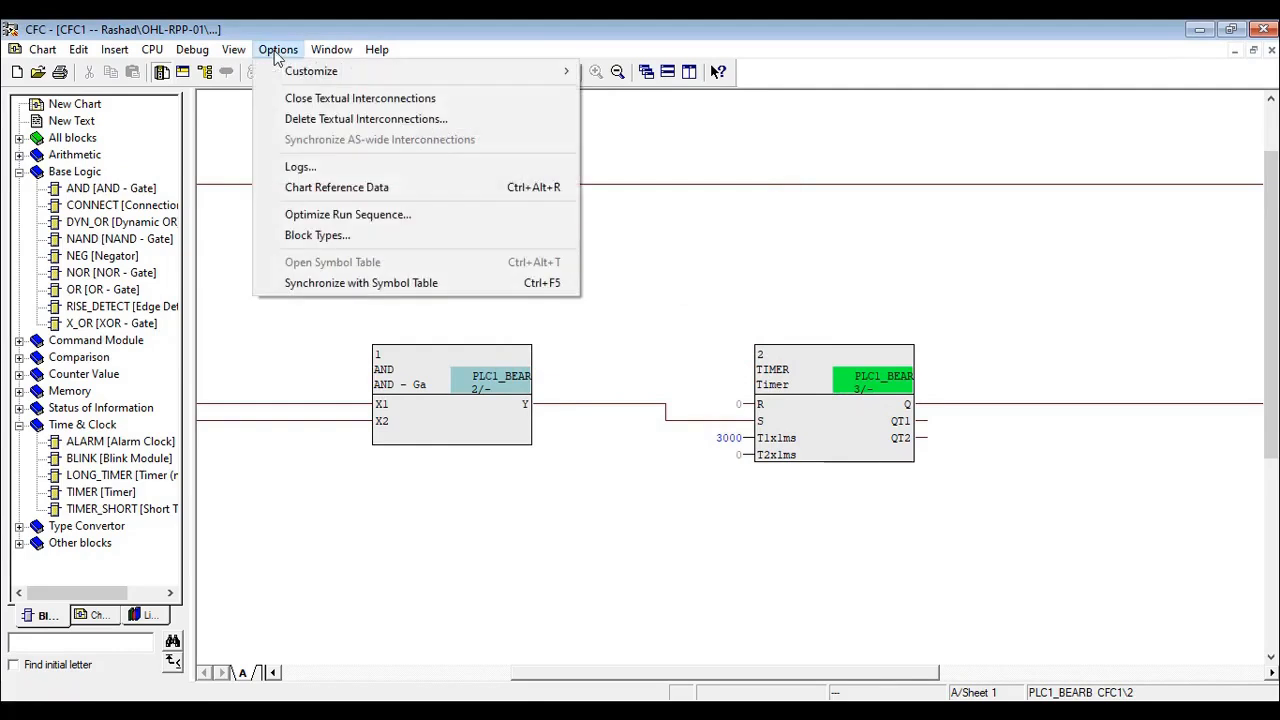
click(316, 215)
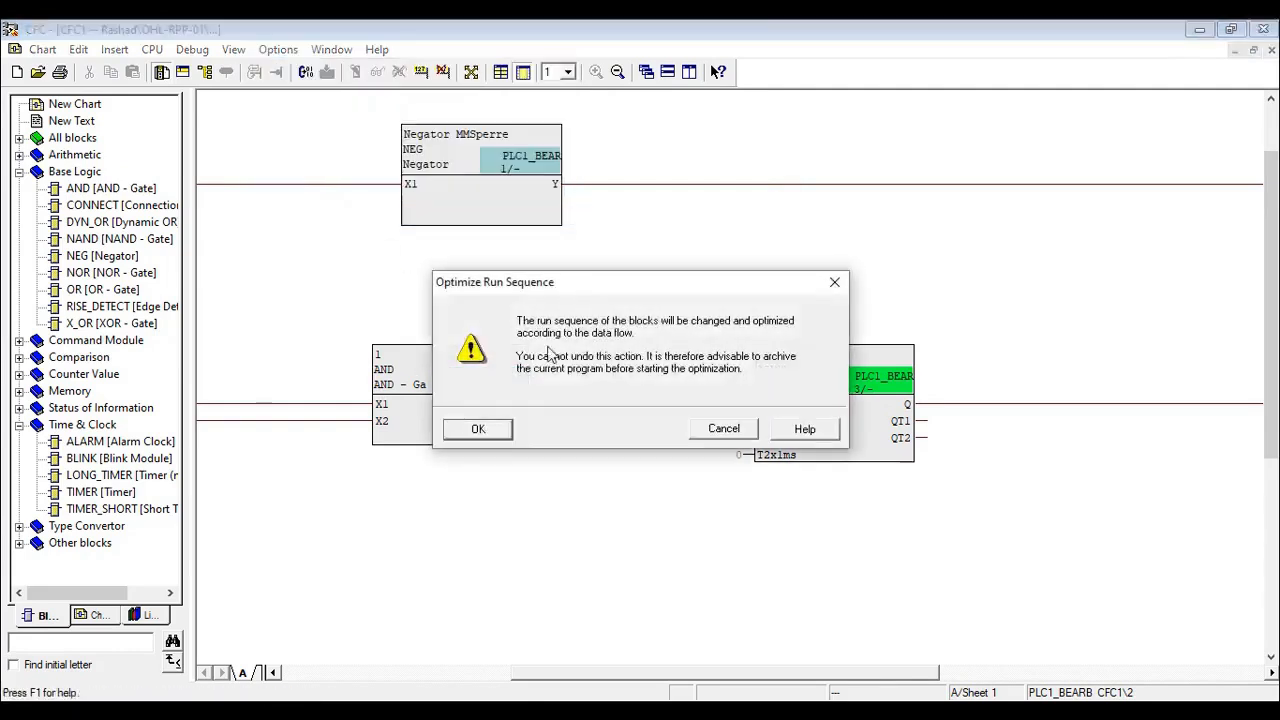
click(478, 429)
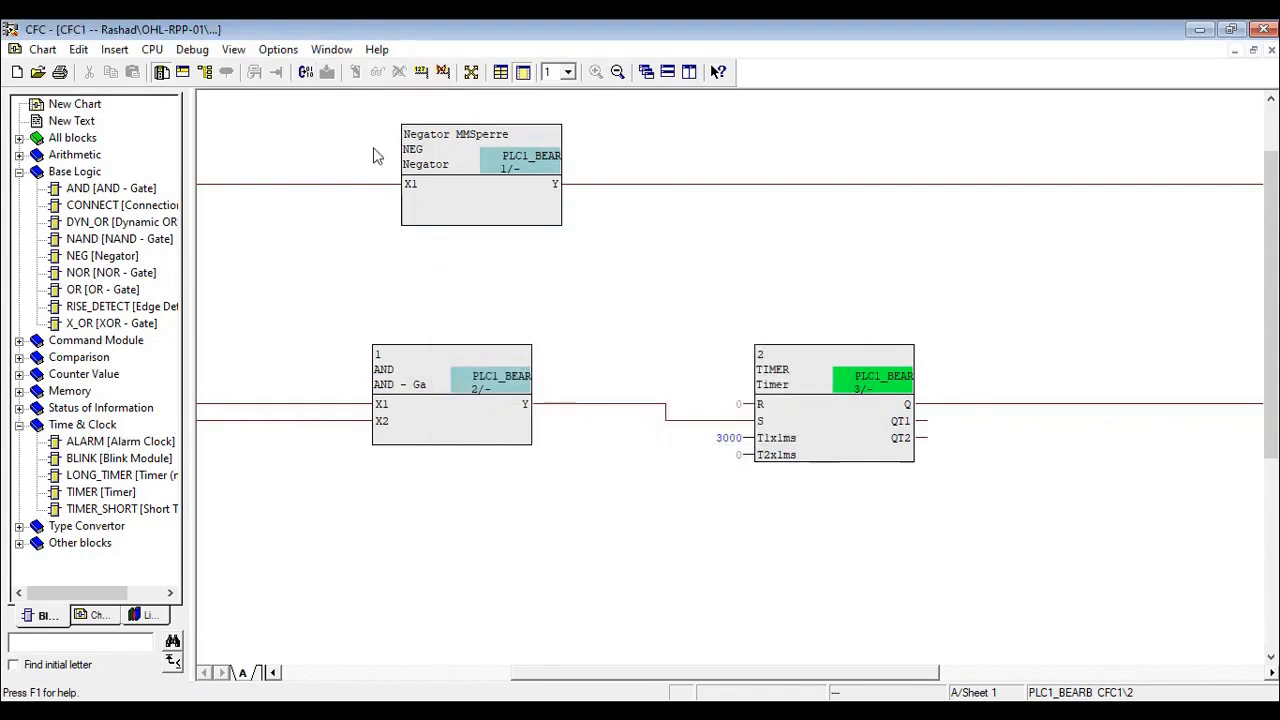
click(305, 72)
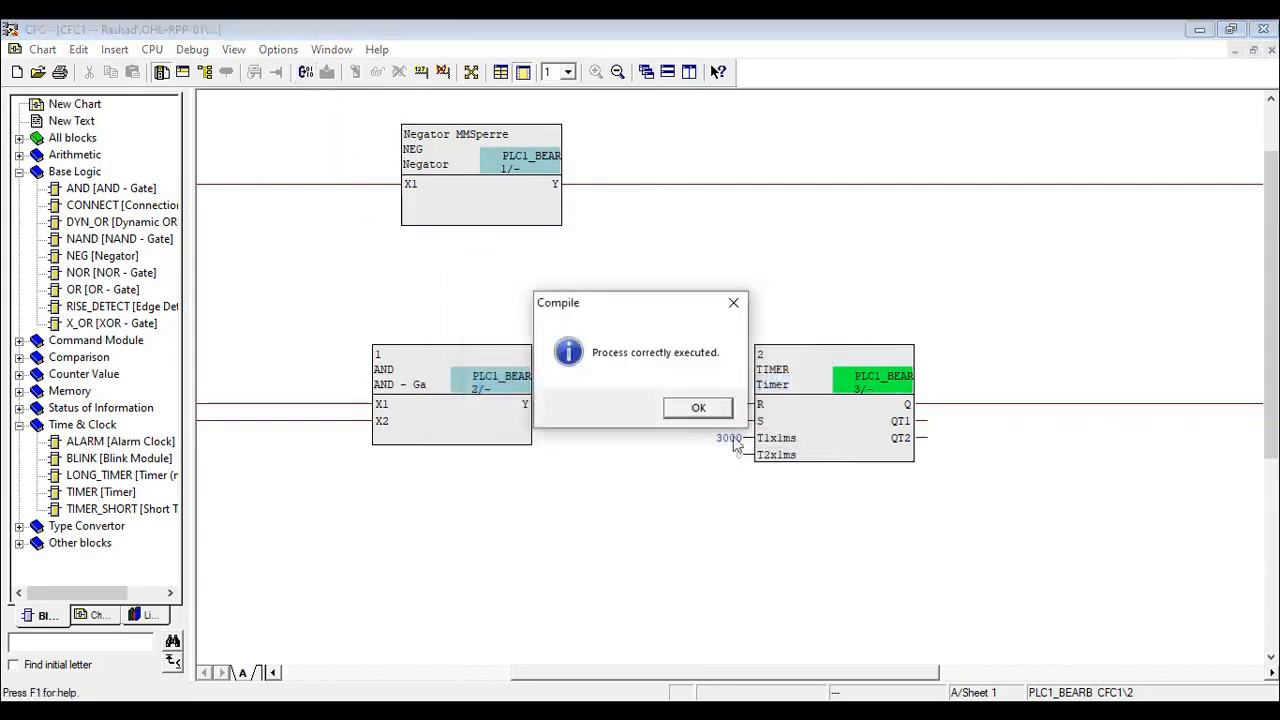
click(700, 411)
- Open the run sequence and examine which blocks are assigned to PLC1_BEARB (Slow PLC) and the other task levels
click(79, 50)
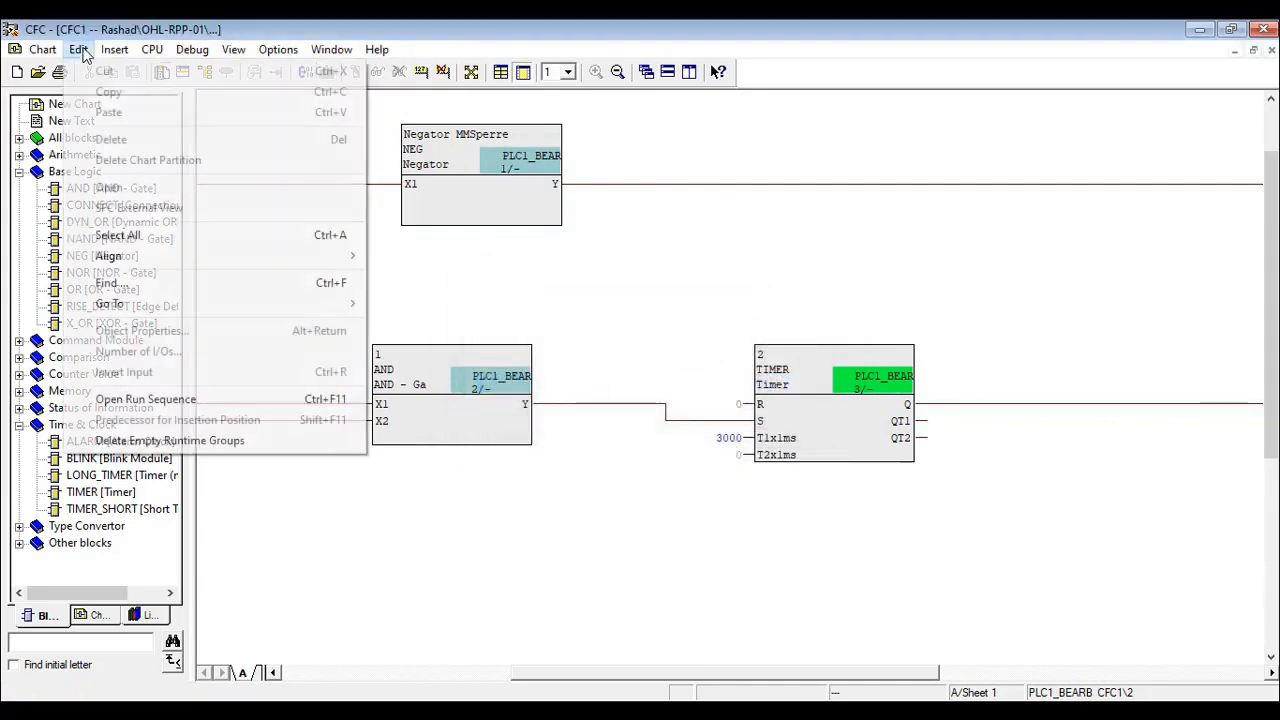
click(145, 399)
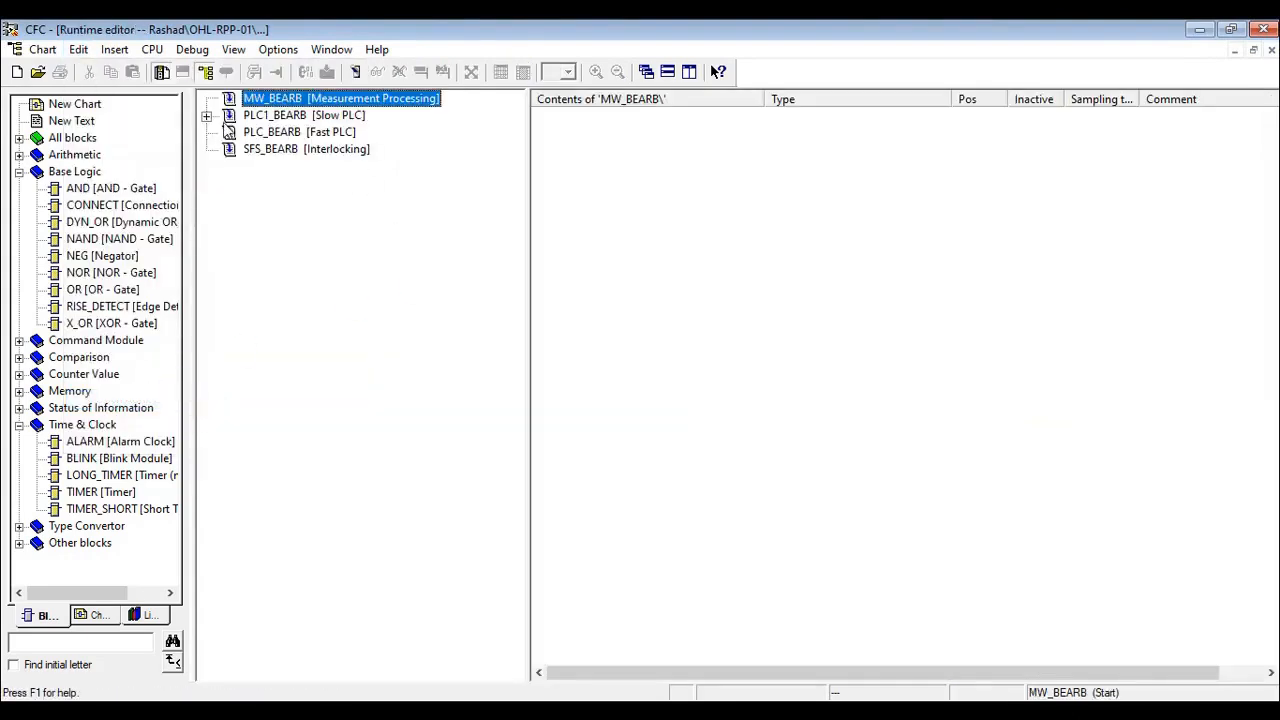
click(207, 117)
click(282, 117)
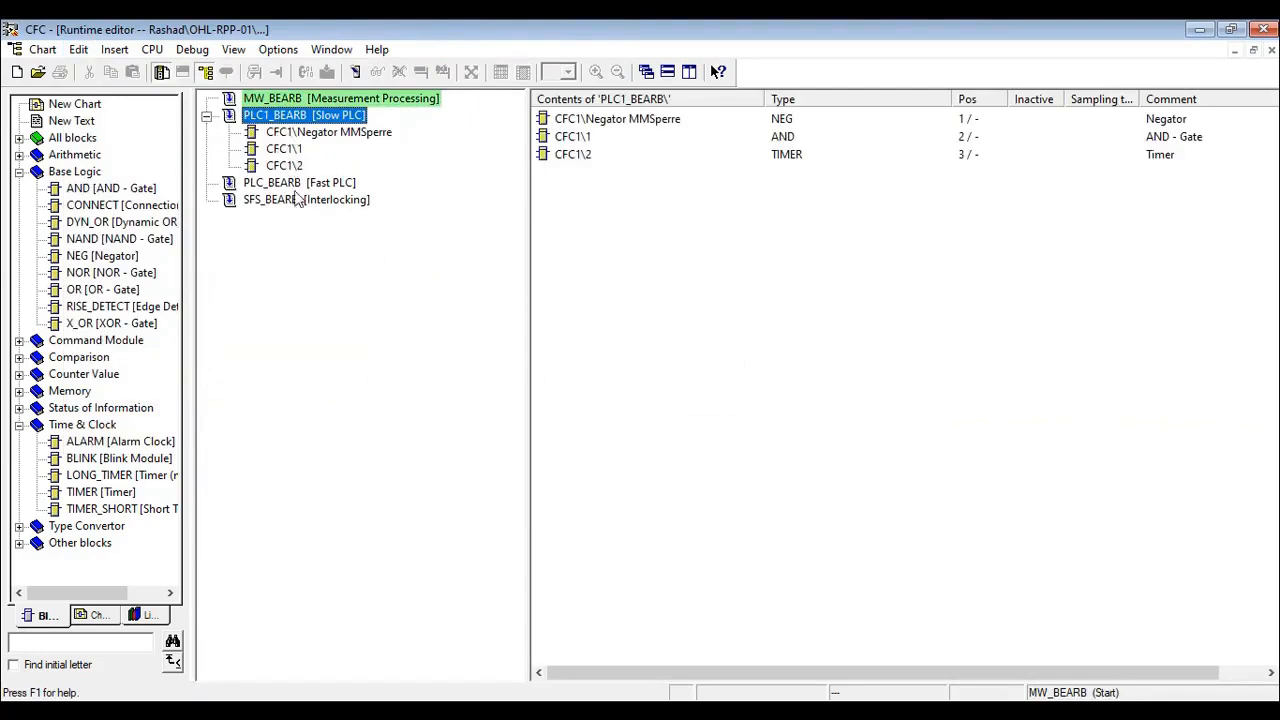
drag(298, 188, 290, 122)
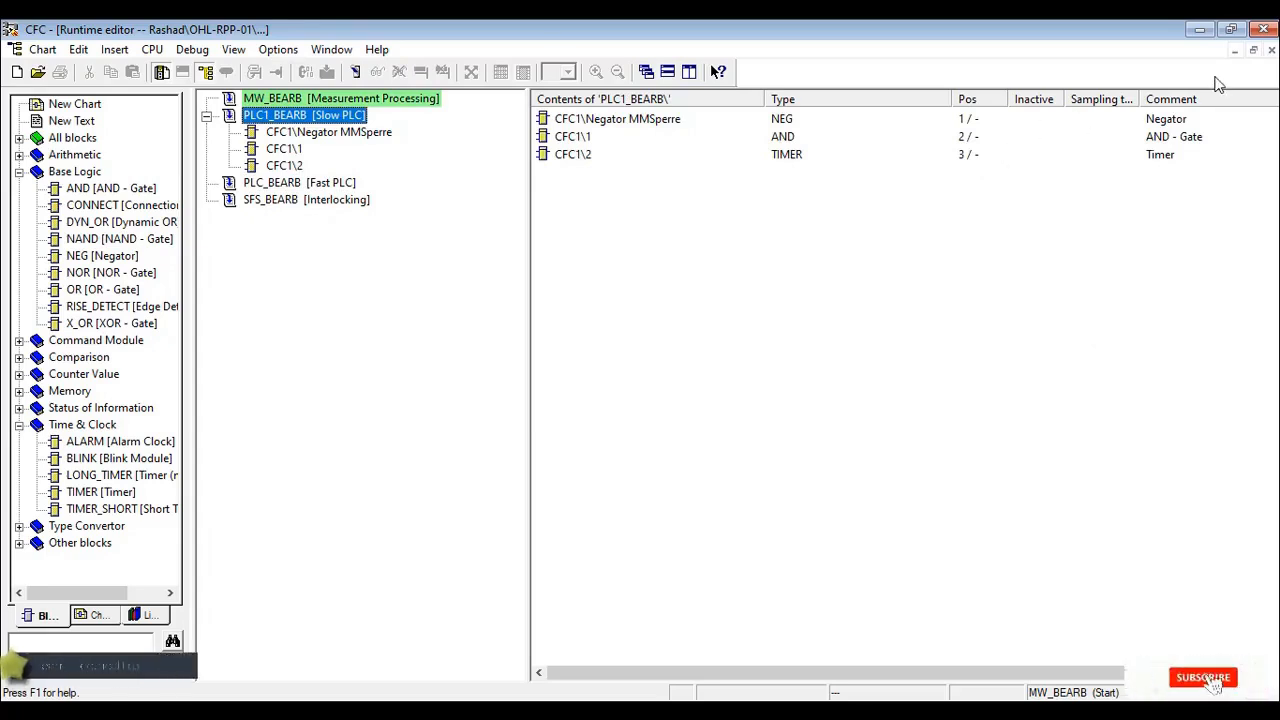
- Close the runtime editor and the CFC1 chart, and exit CFC to return to DIGSI
click(1271, 51)
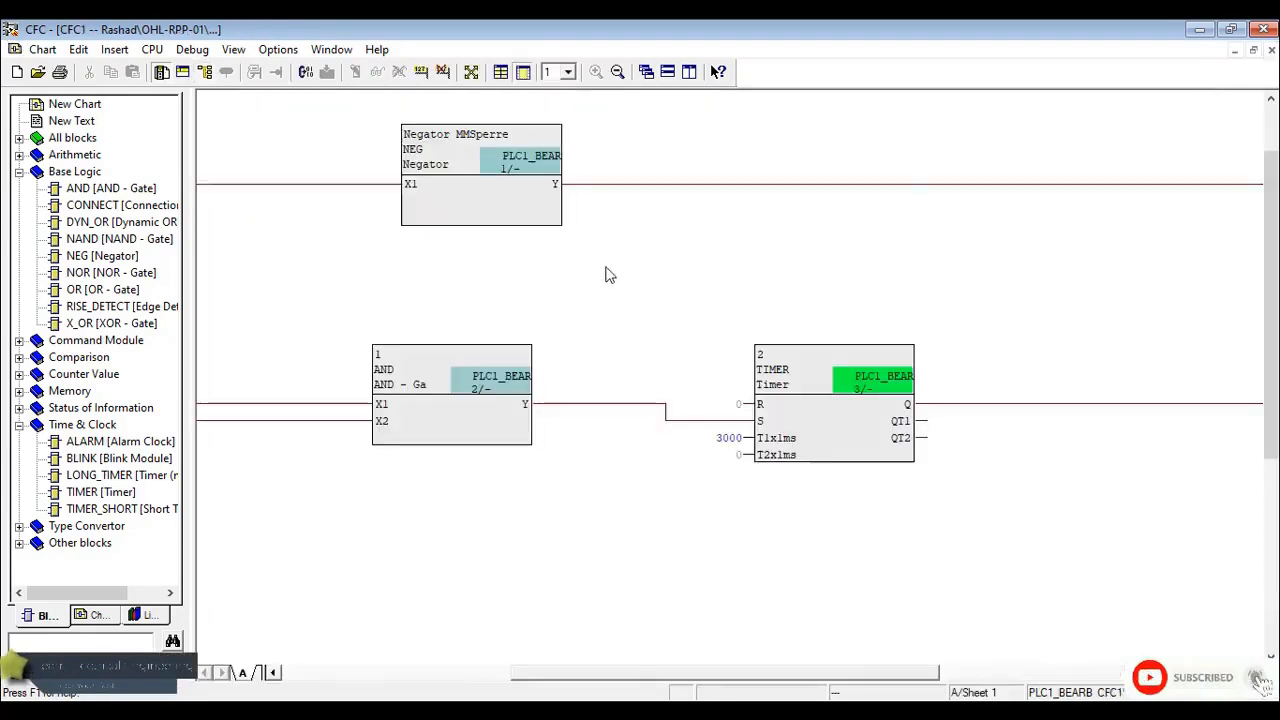
click(1271, 50)
click(1264, 29)
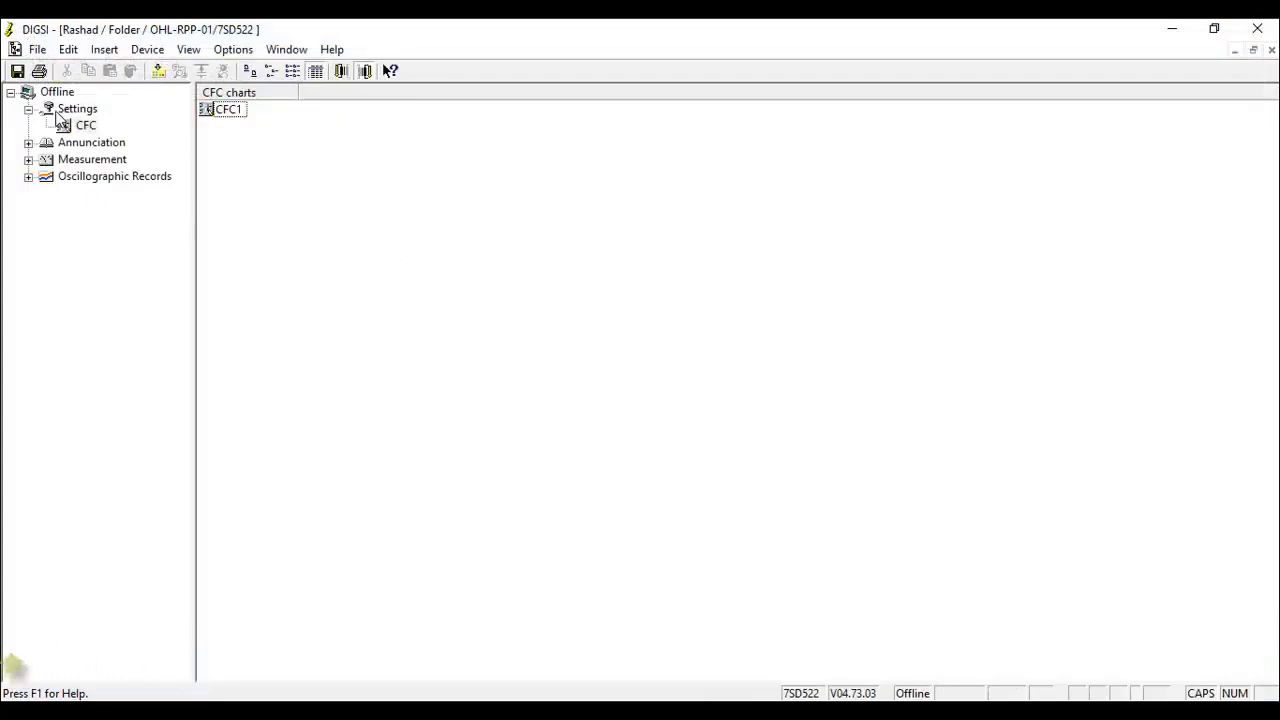
- Set the redundancy in the device's interface settings to operating mode Switch with redundancy type RSTP
click(57, 112)
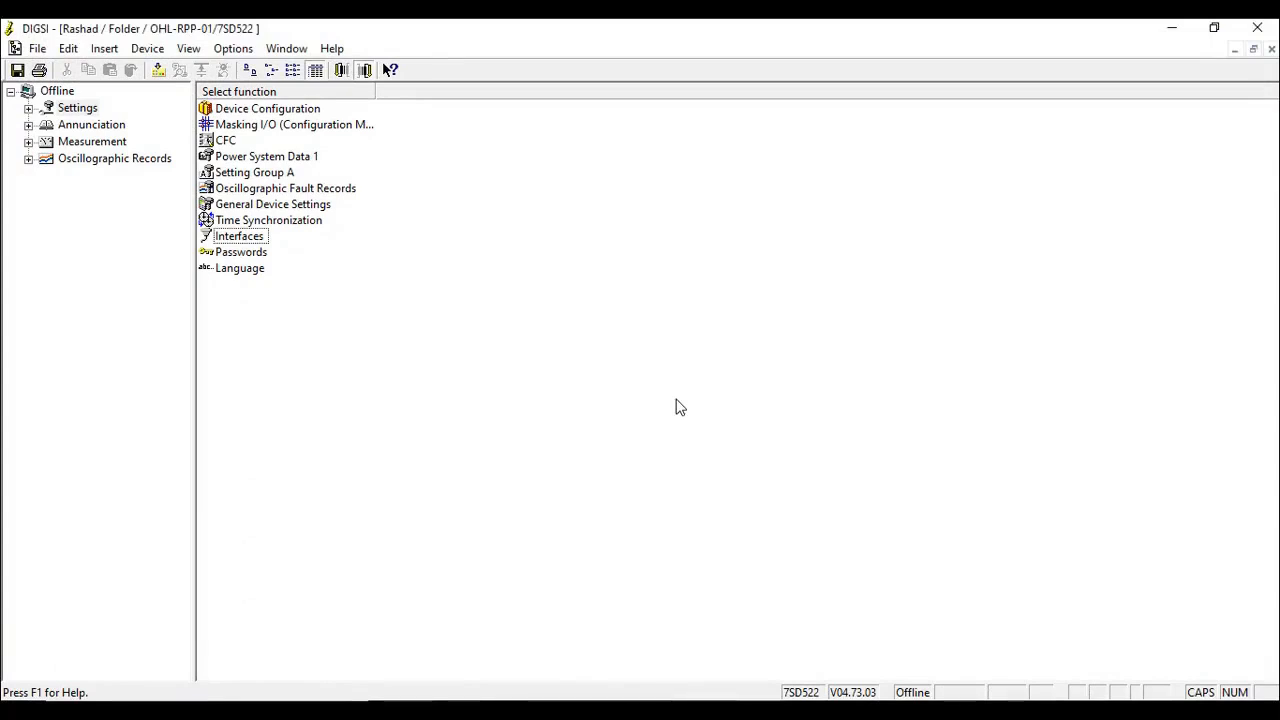
double_click(232, 238)
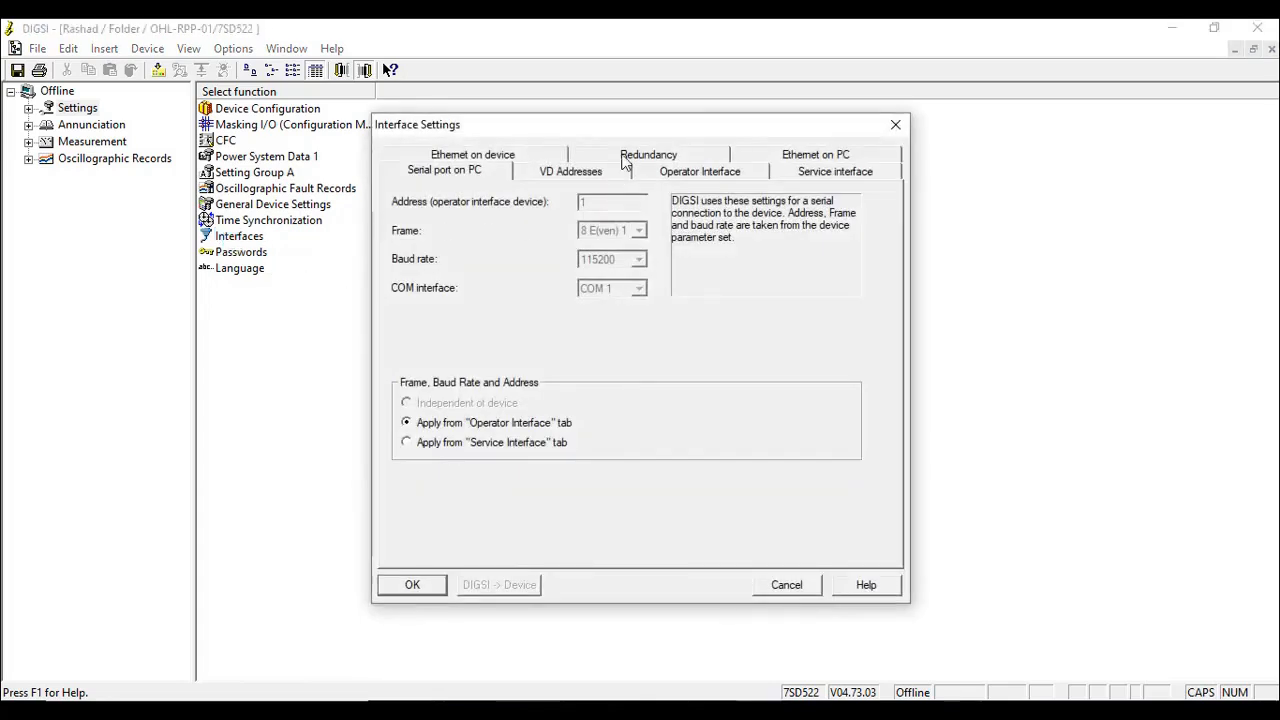
click(625, 164)
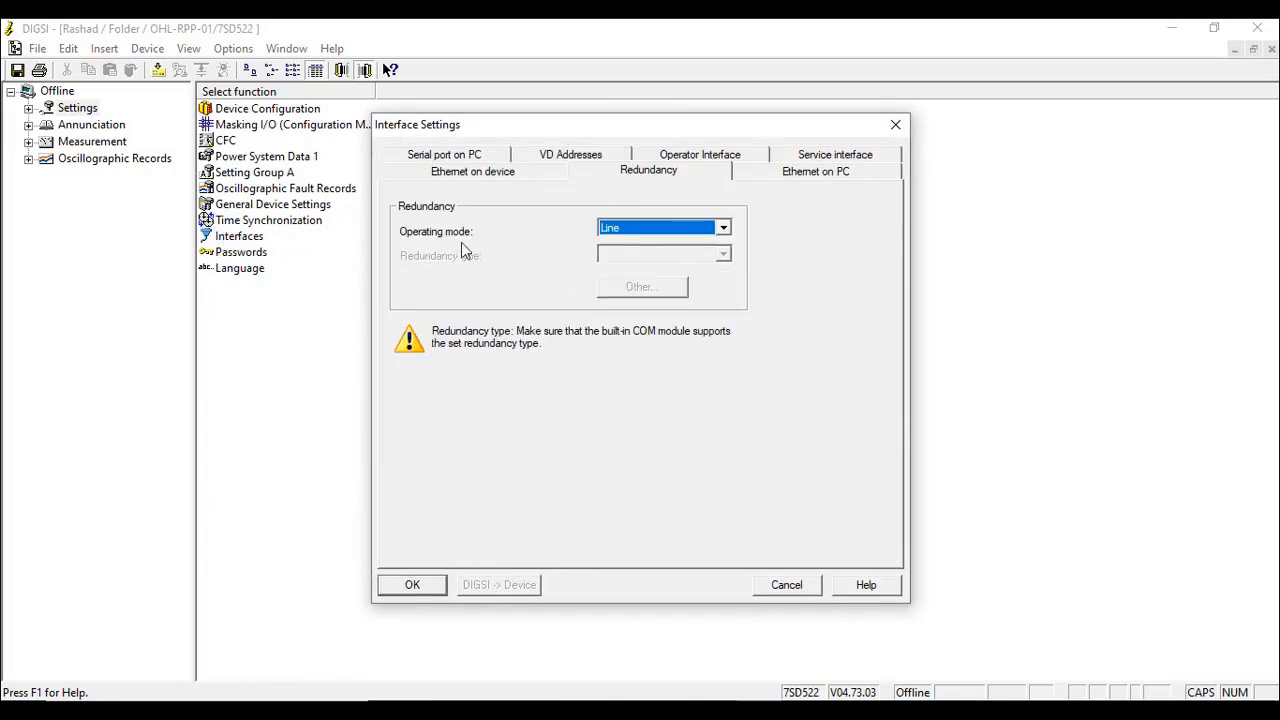
click(643, 228)
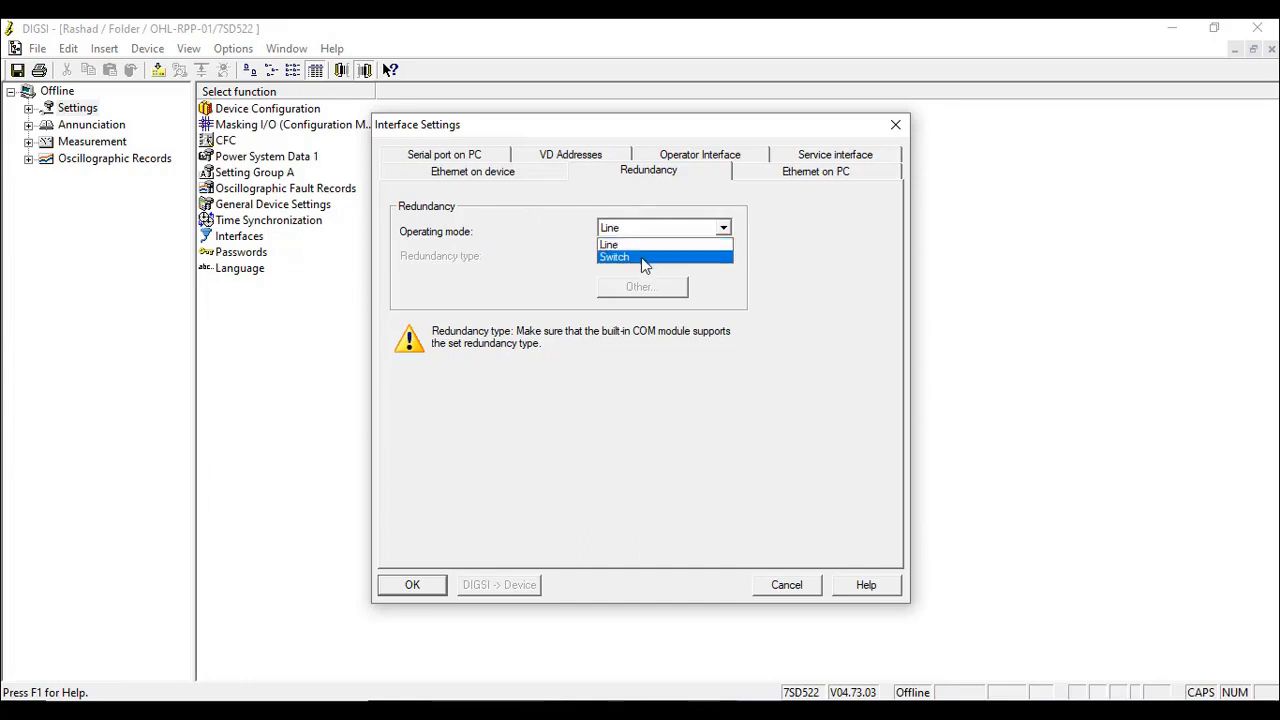
click(641, 257)
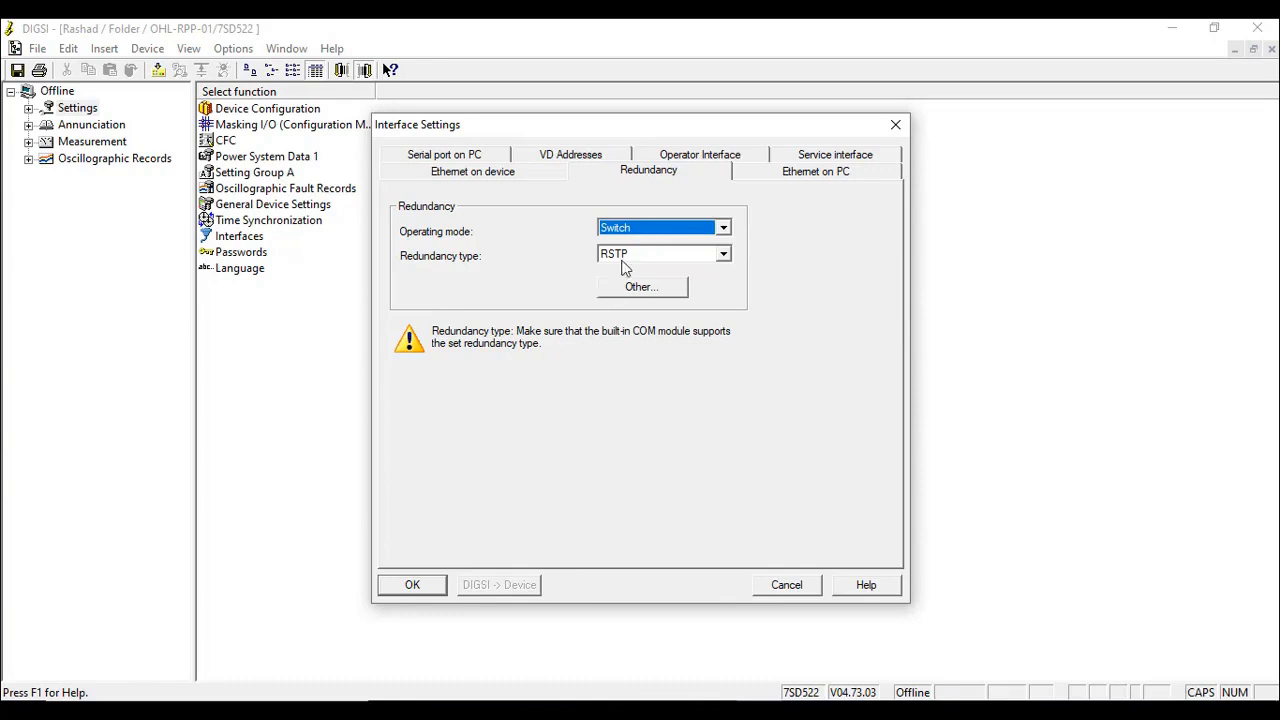
click(431, 586)
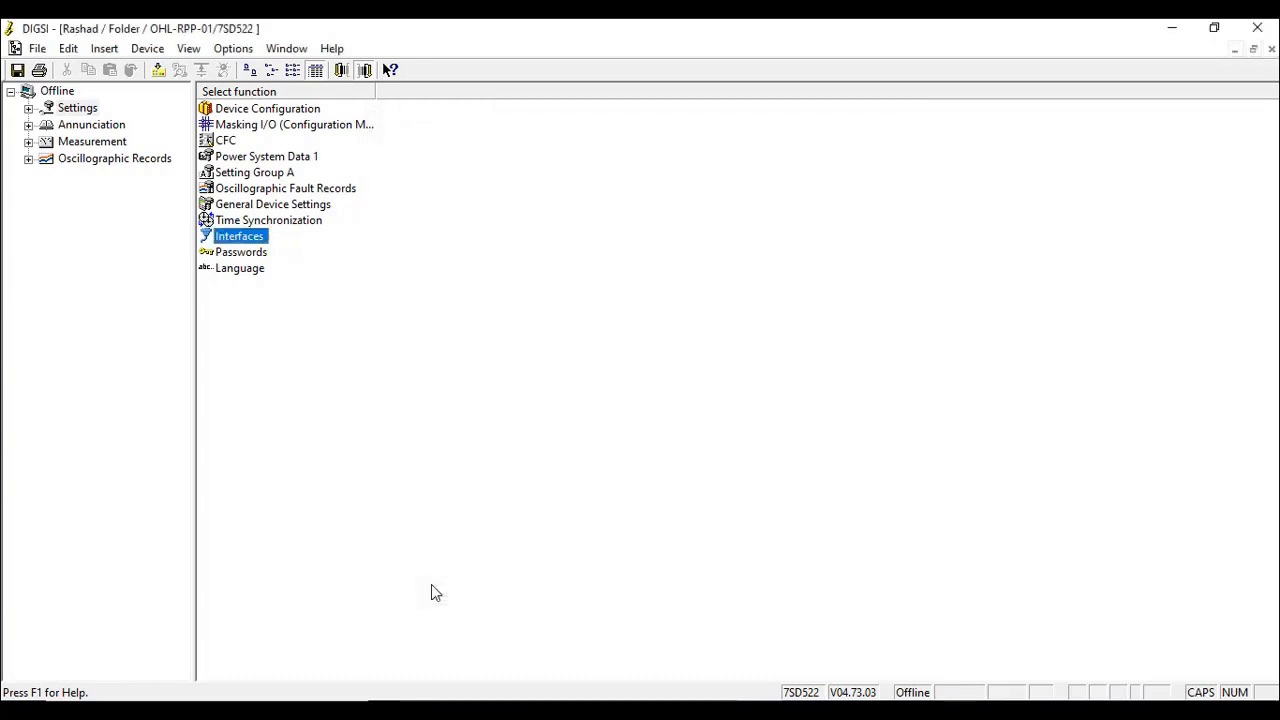
- Configure time synchronization with Ethernet NTP as the source, no daylight saving time switchover, and a time zone offset to GMT of 00:00
double_click(269, 224)
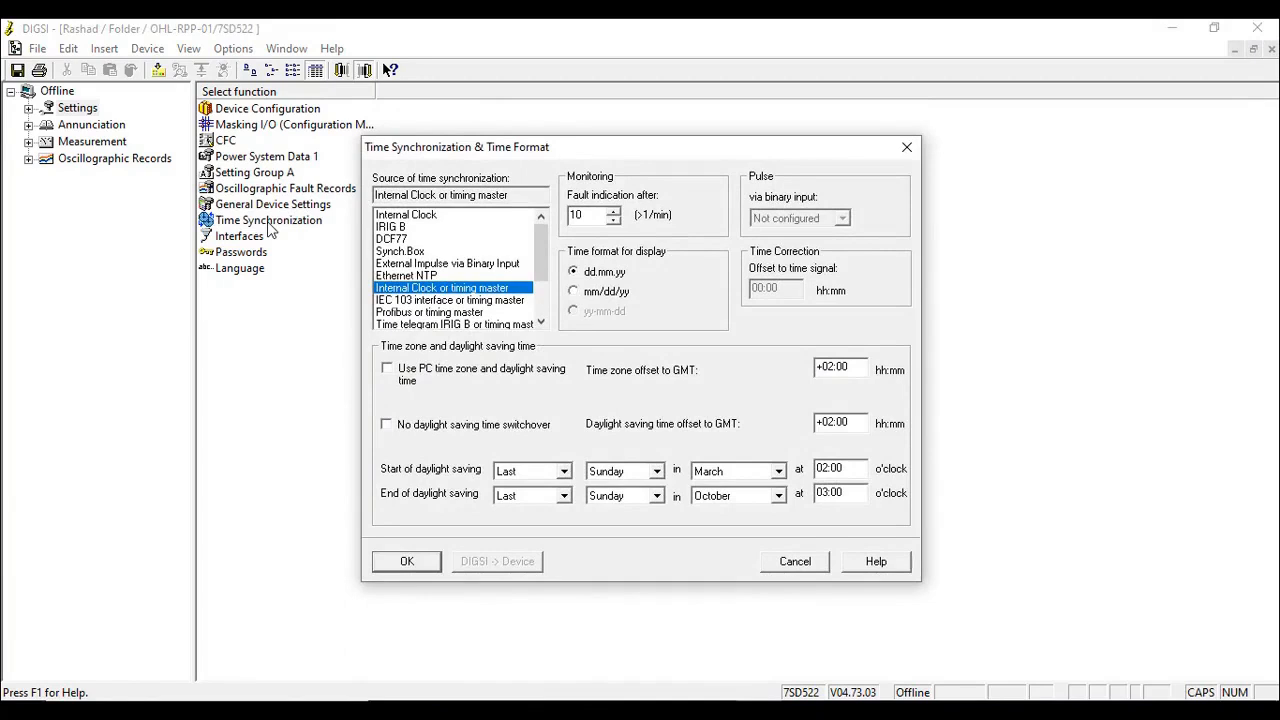
click(406, 277)
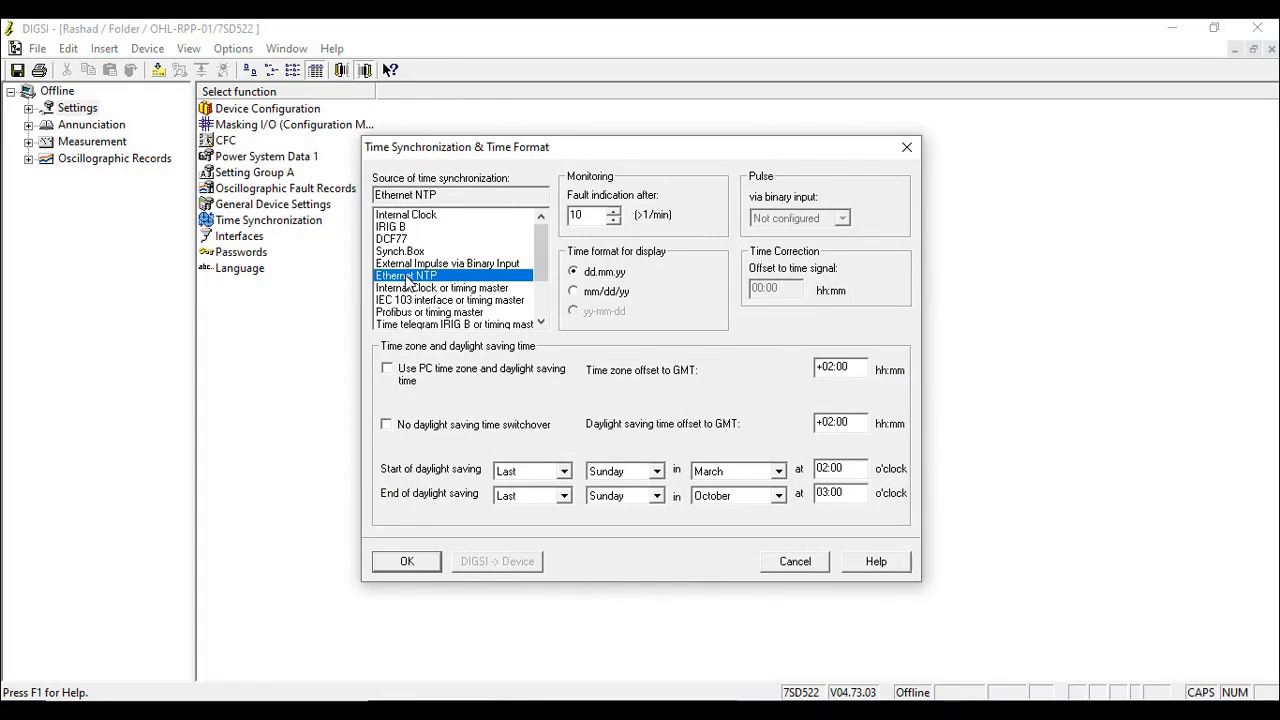
click(430, 430)
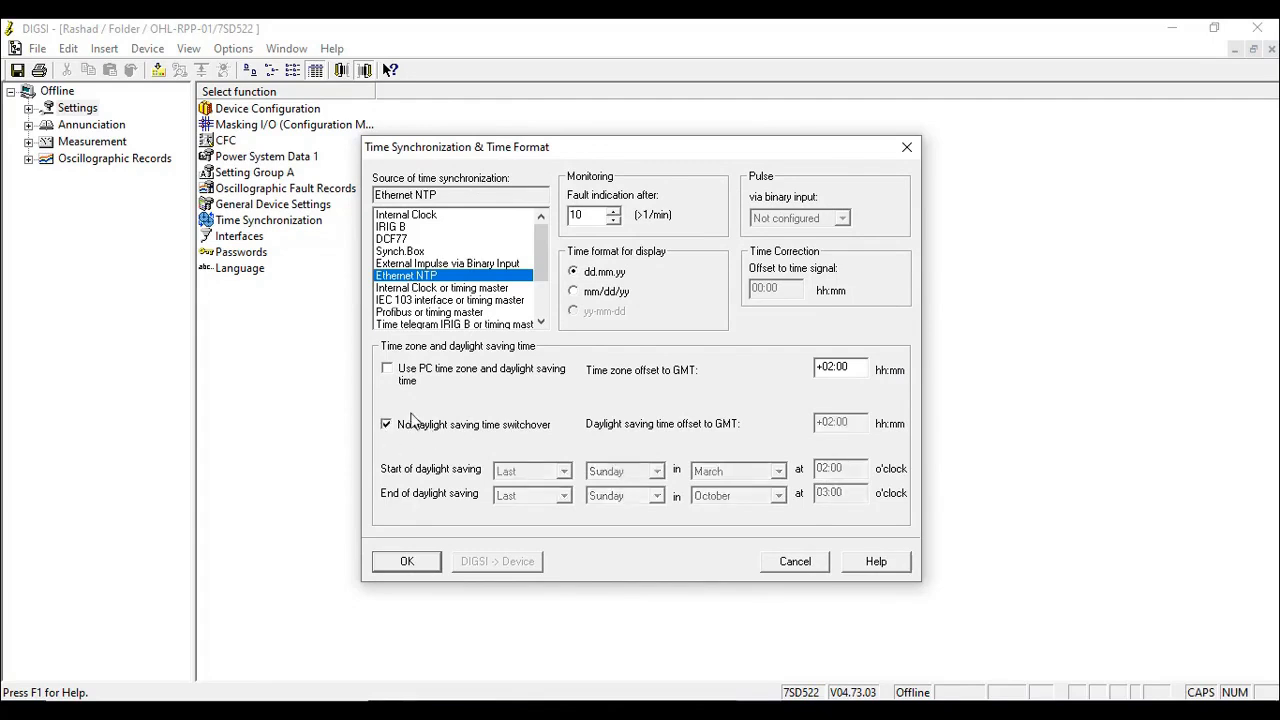
drag(862, 369, 749, 357)
text(00:00)
click(417, 566)
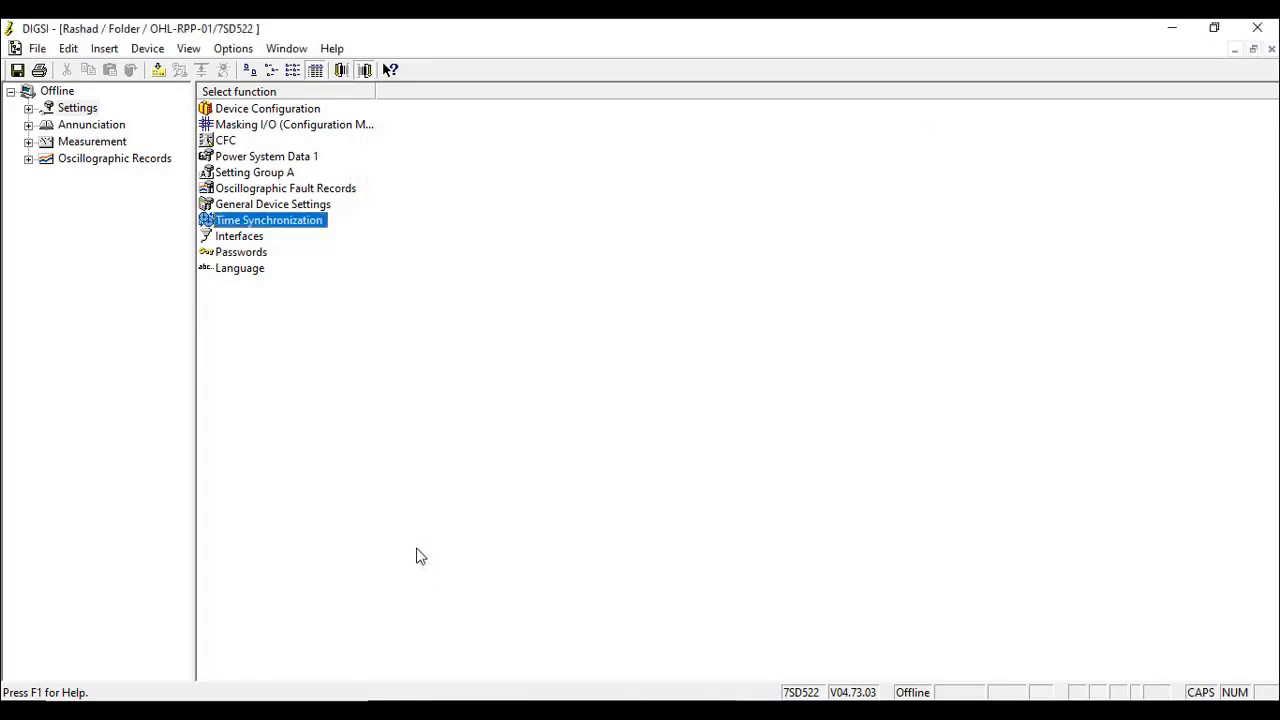
- Reopen the time synchronization settings and check the source, daylight saving option and time zone offset
double_click(268, 226)
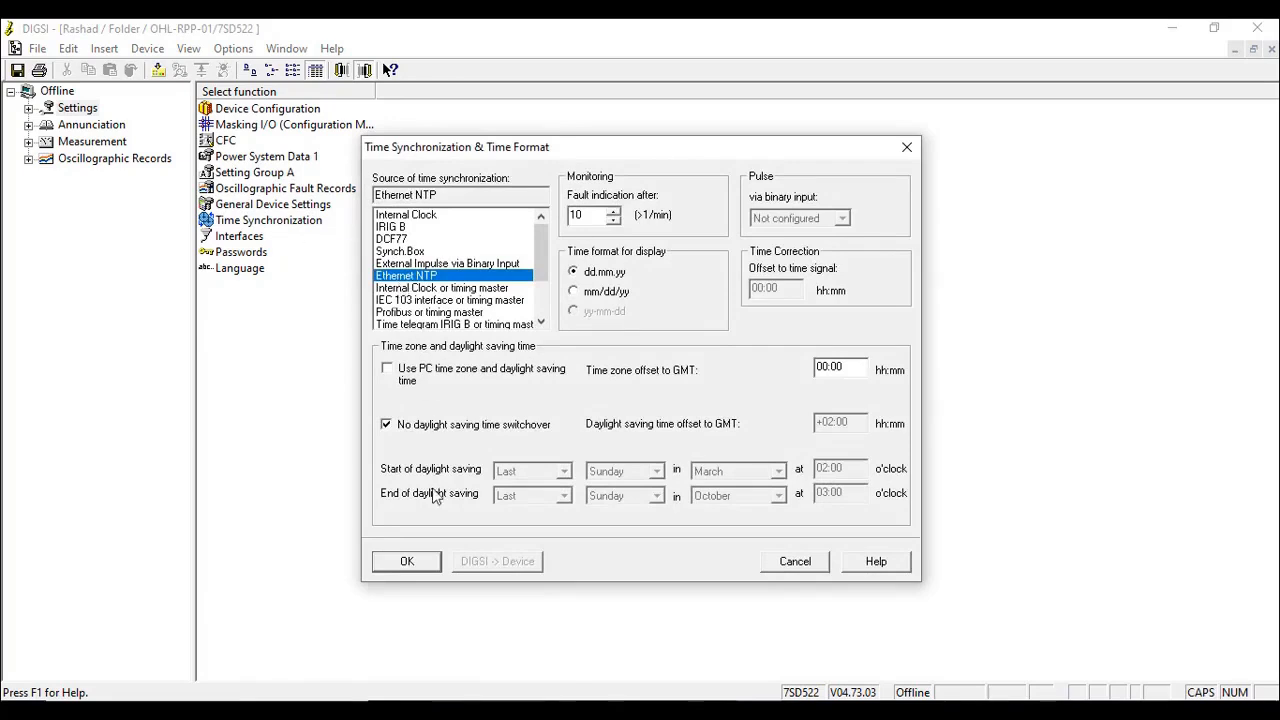
click(411, 562)
click(600, 383)
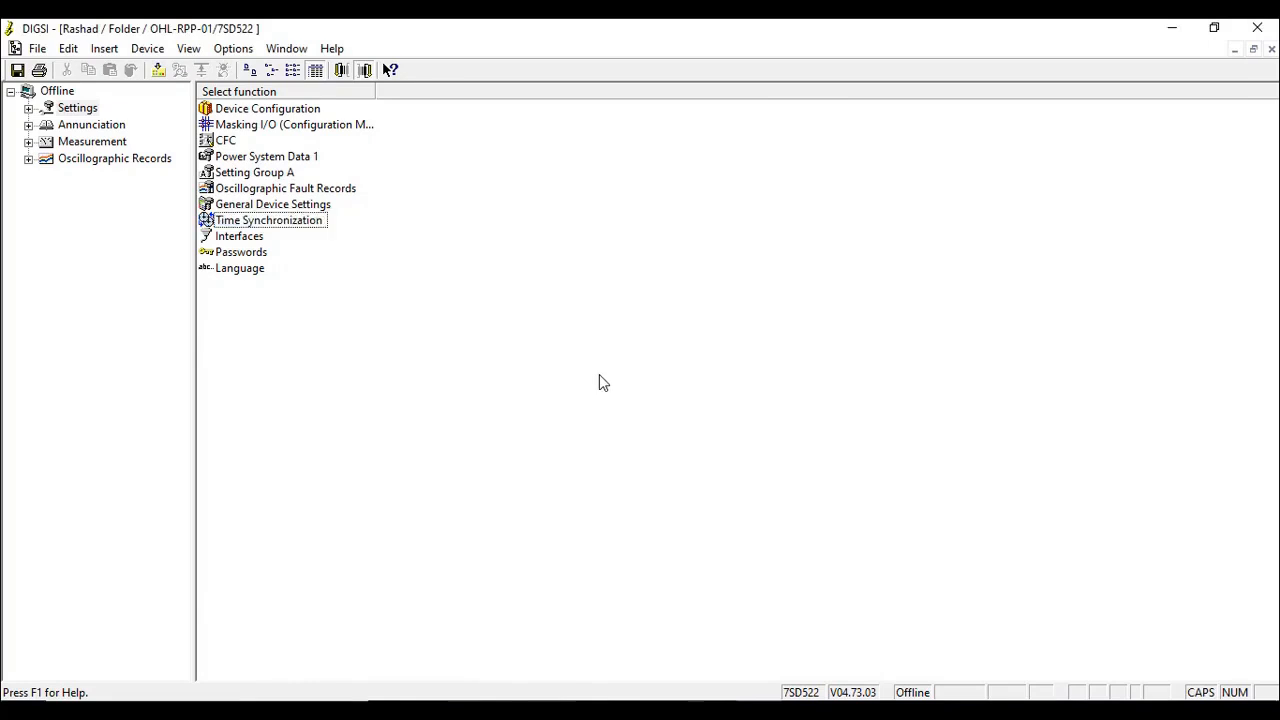
- Close the OHL-RPP-01 parameter set with its changes saved, dismiss the report windows, and exit DIGSI
click(1271, 48)
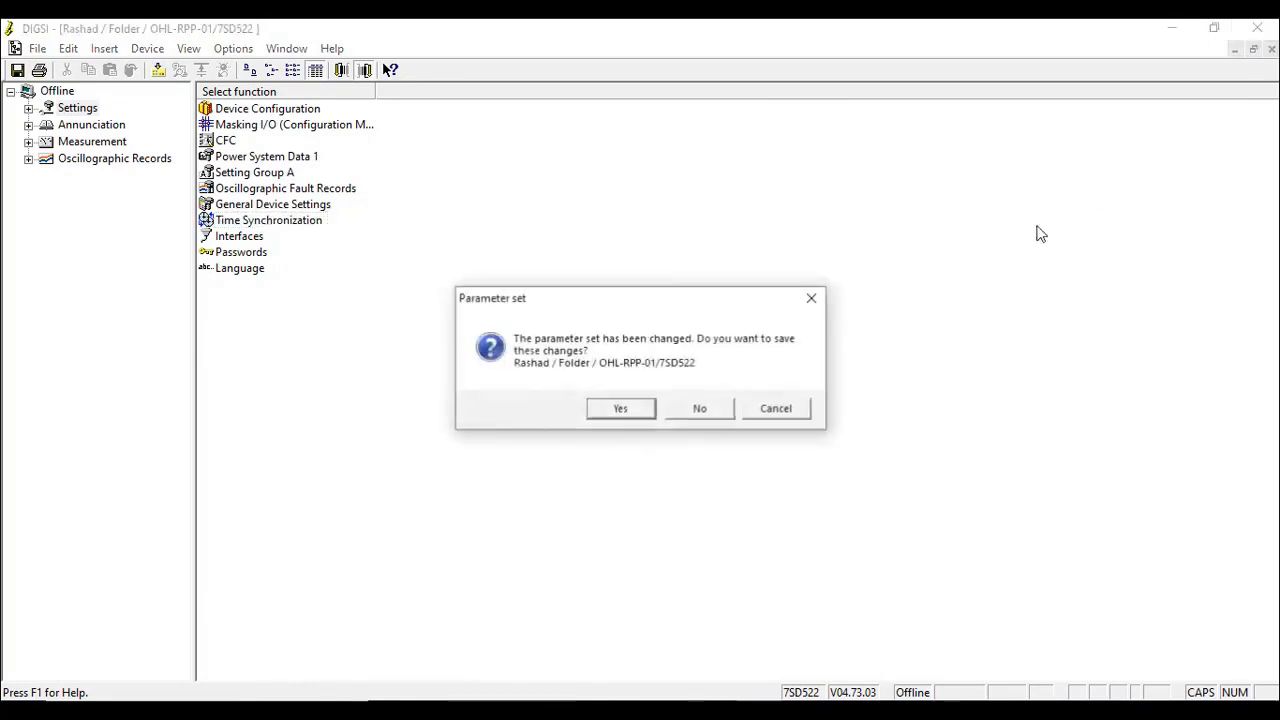
click(622, 408)
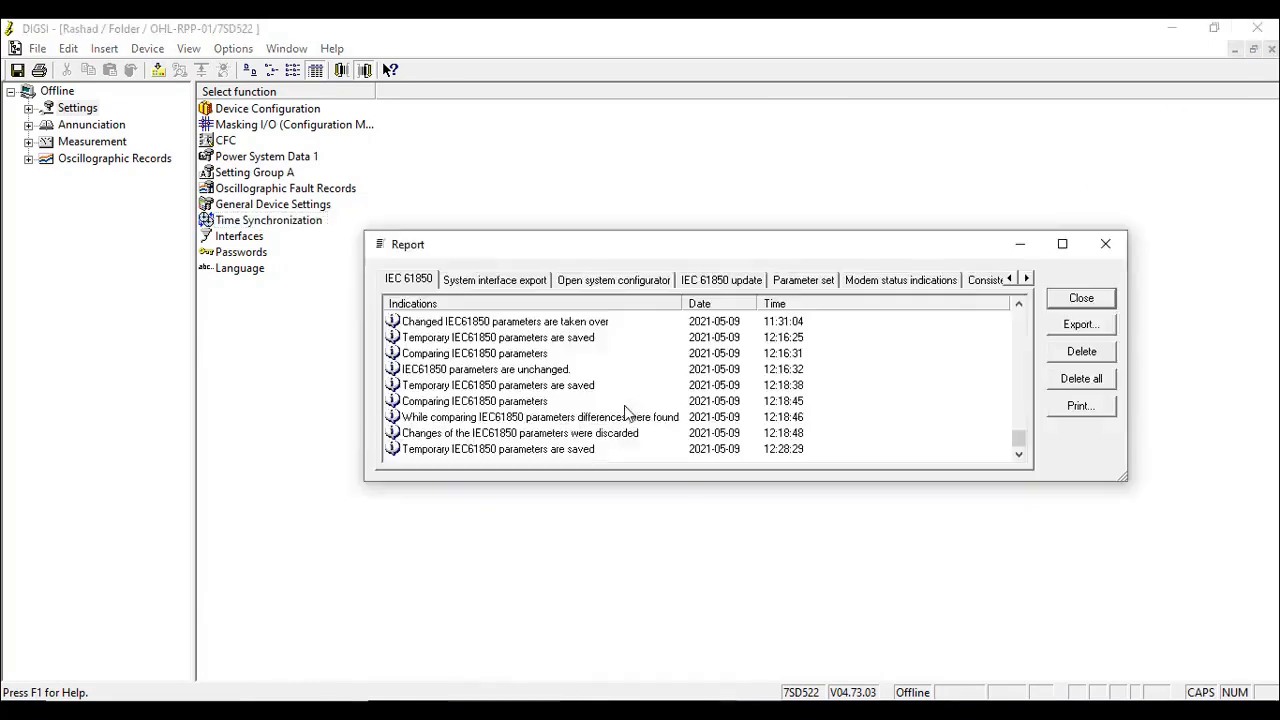
click(1081, 298)
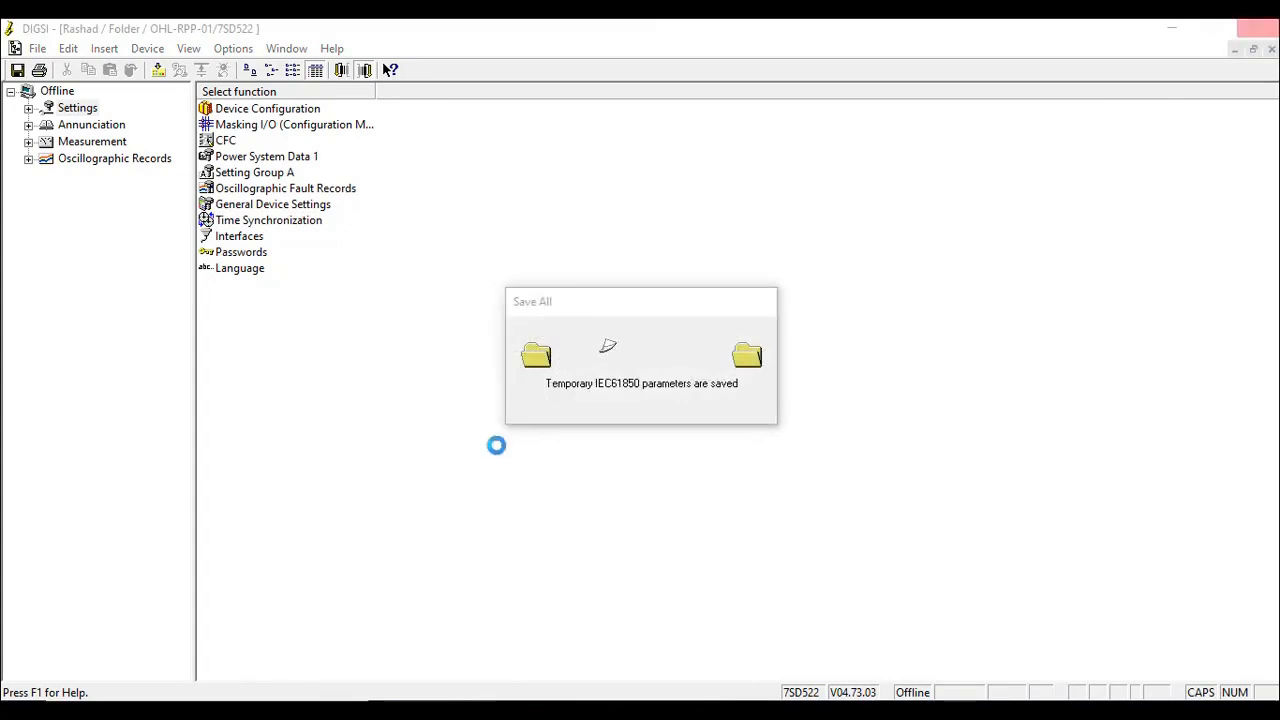
click(1099, 302)
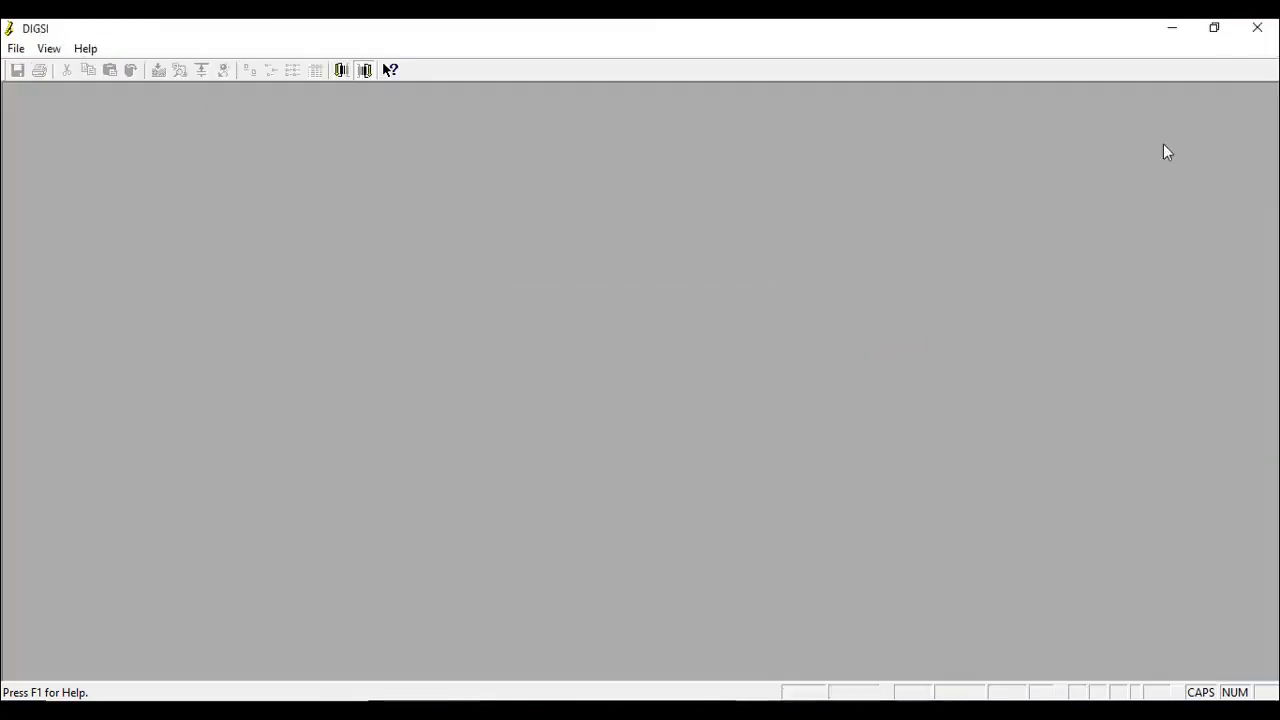
click(1257, 27)
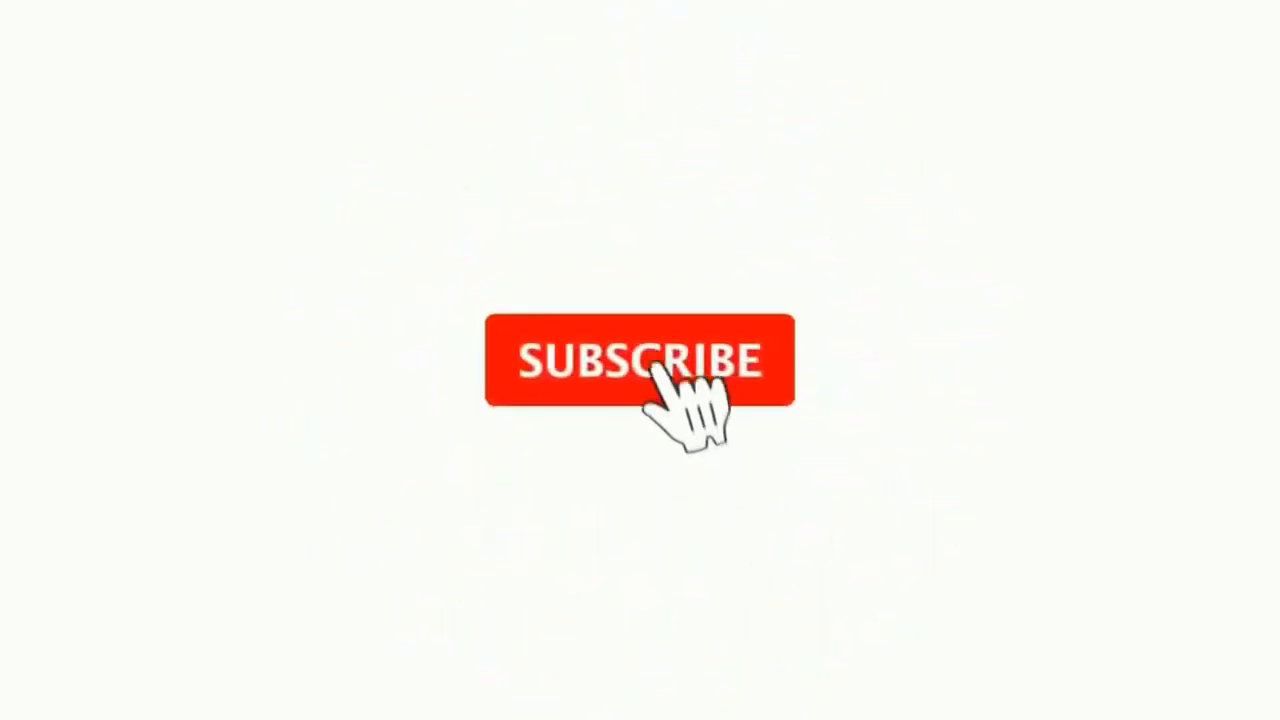